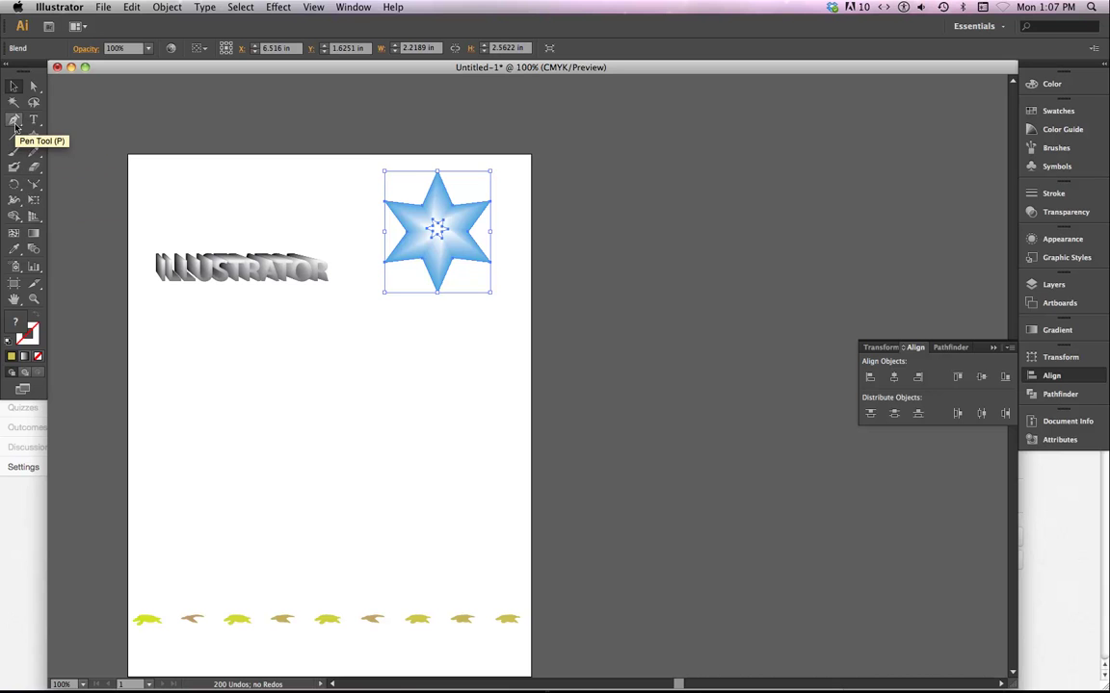
# Add the text "ILUSTRATOR" on the empty middle of the page and scale it up to about 65.86 pt.
pyautogui.click(33, 120)
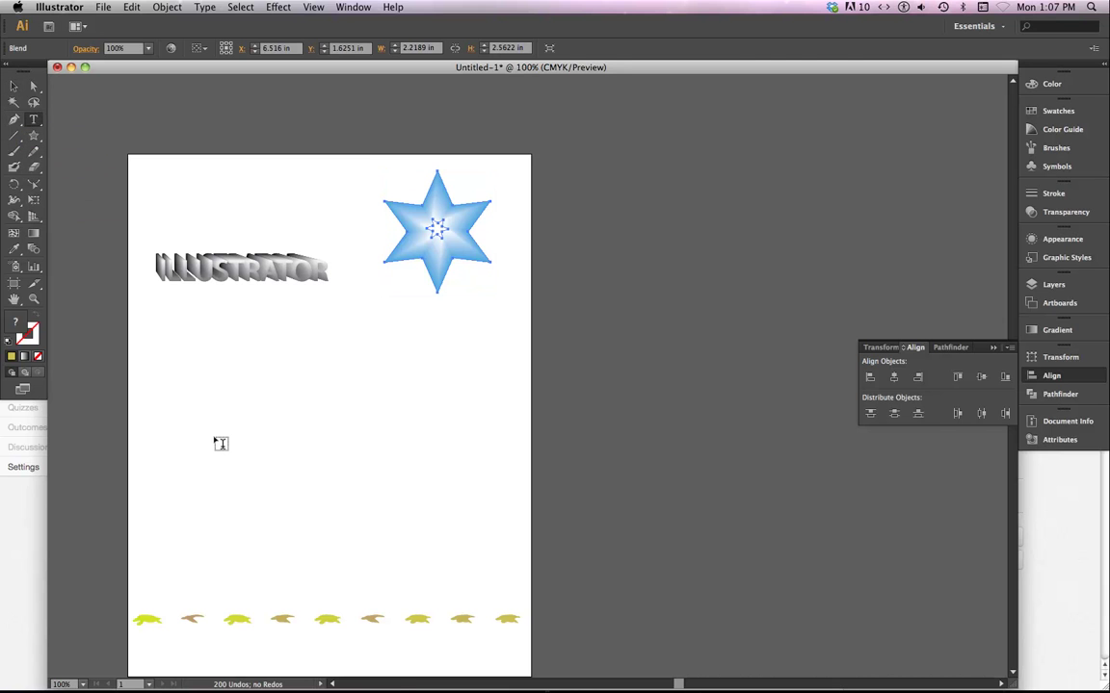
pyautogui.click(213, 430)
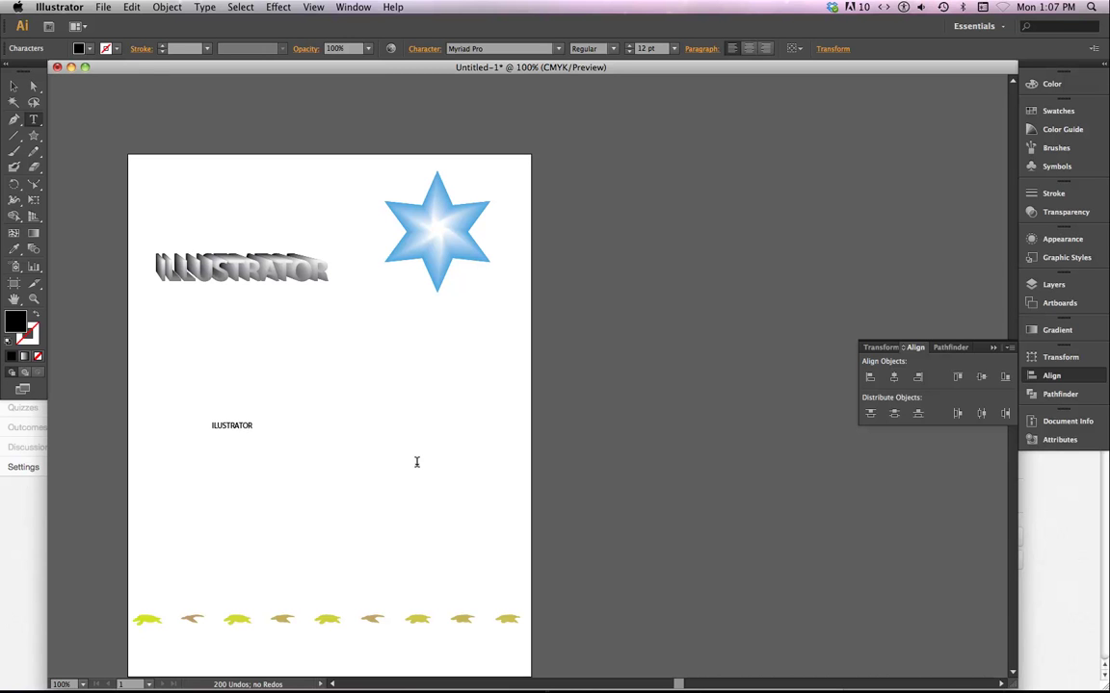
pyautogui.click(13, 86)
pyautogui.moveTo(252, 430); pyautogui.dragTo(434, 513)
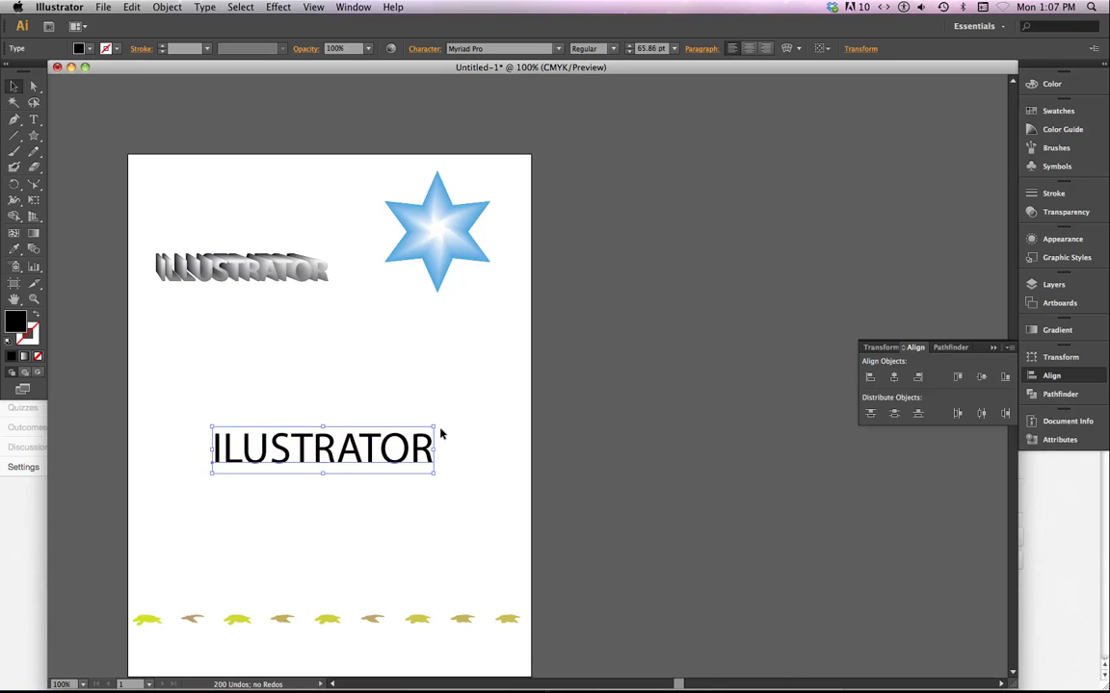
pyautogui.moveTo(441, 435); pyautogui.dragTo(374, 352)
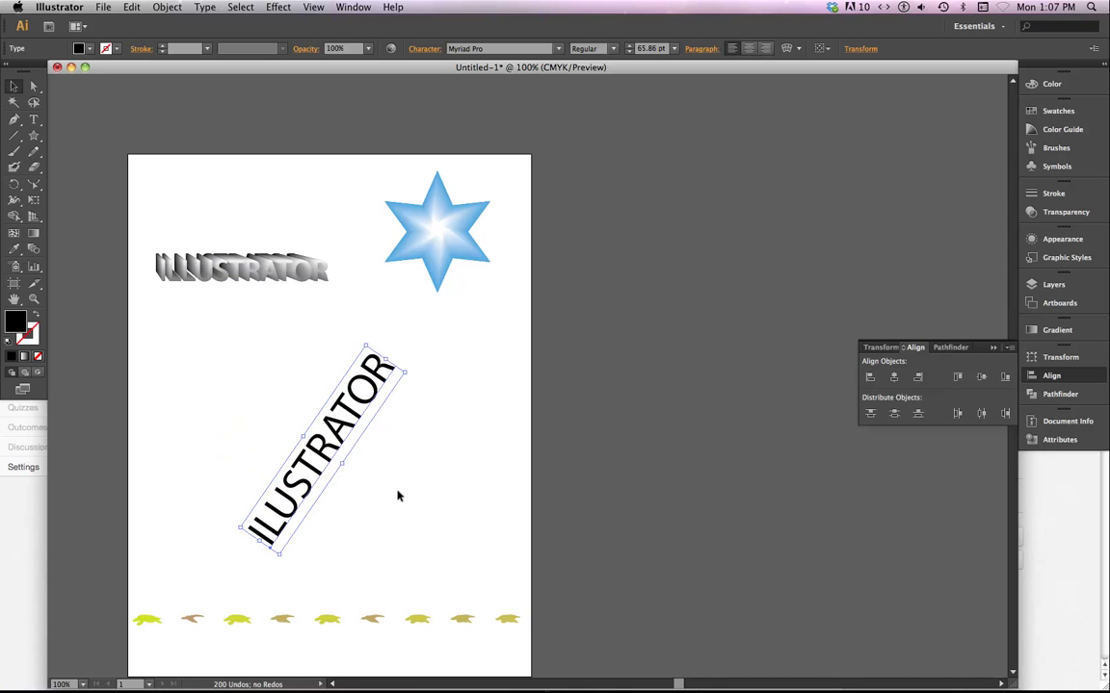
pyautogui.press('super+z')
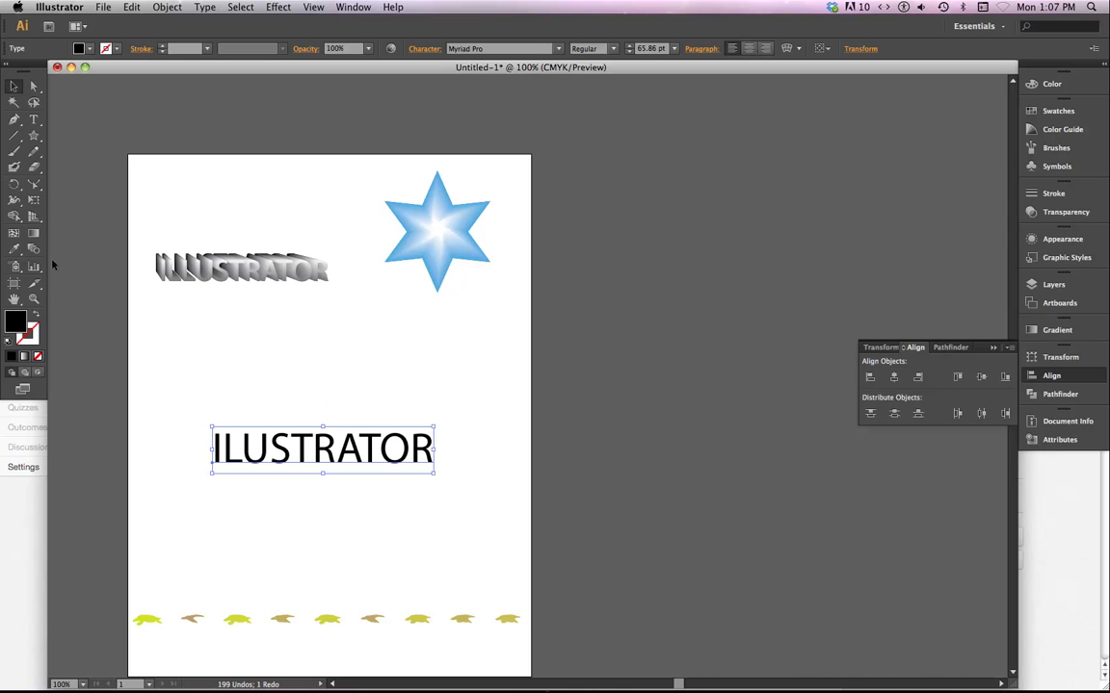
# Copy the wording of the large ILUSTRATOR text, and move that text object to the top of the page above the 3D lettering.
pyautogui.click(34, 119)
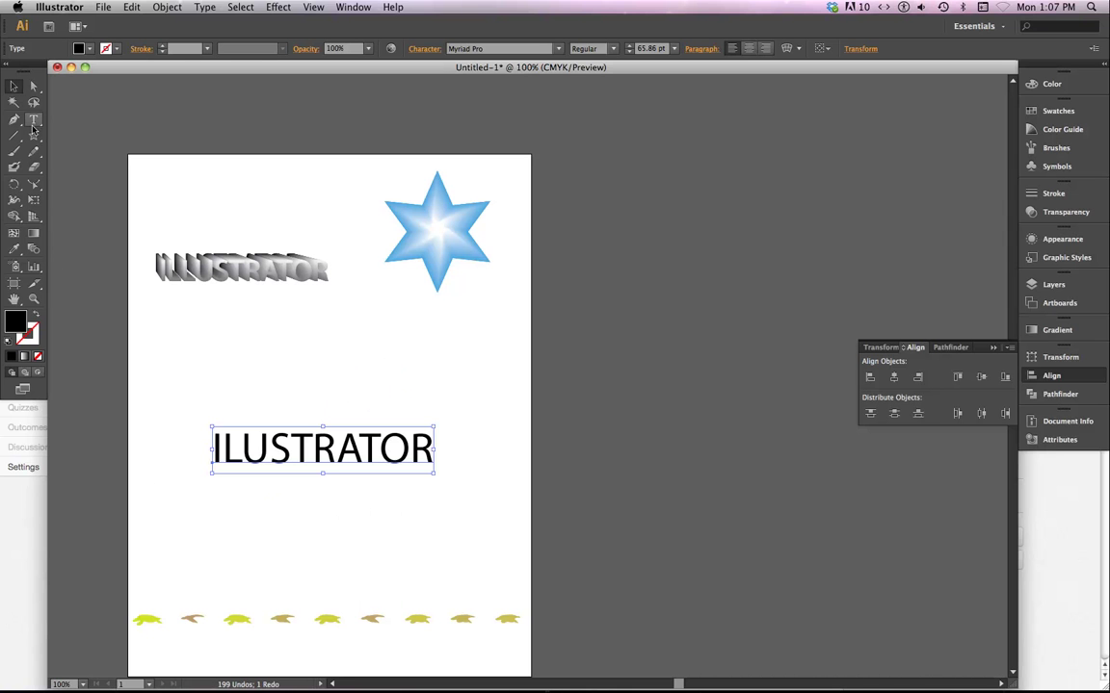
pyautogui.click(312, 454)
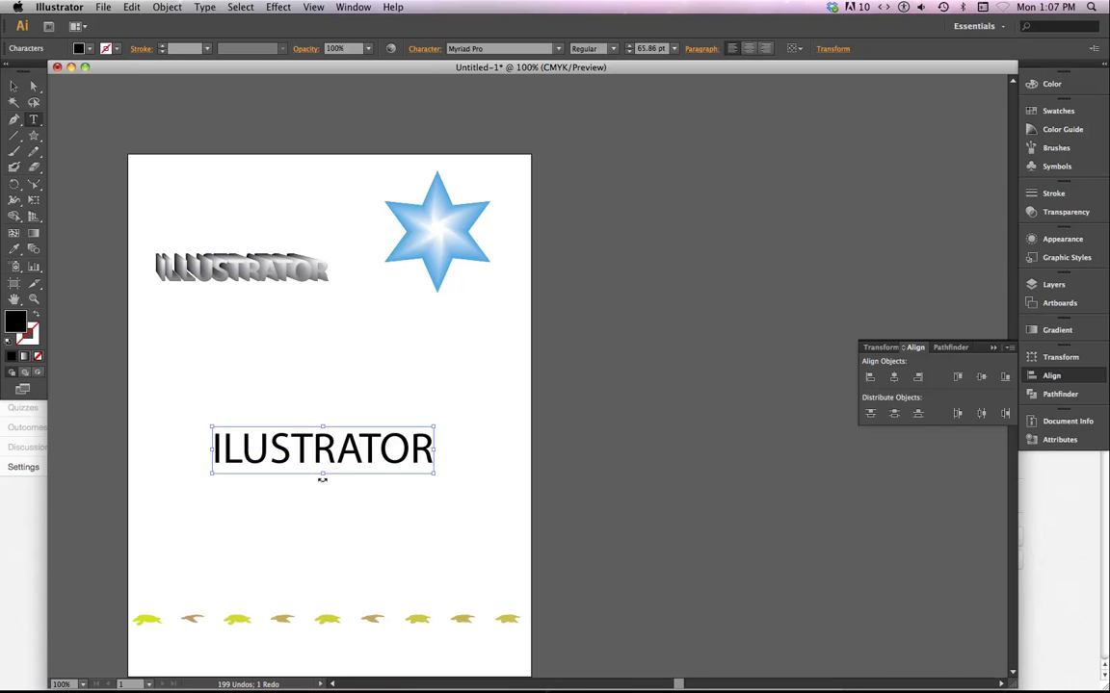
pyautogui.doubleClick(322, 478)
pyautogui.press('super+c')
pyautogui.click(13, 86)
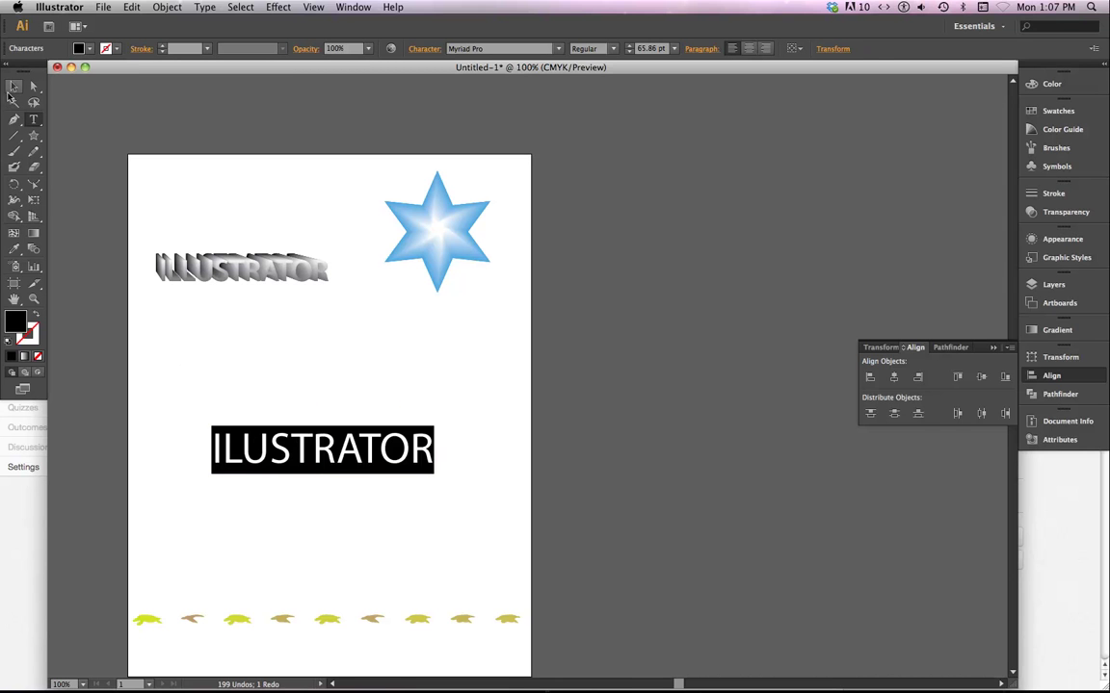
pyautogui.moveTo(314, 453); pyautogui.dragTo(250, 186)
pyautogui.click(179, 399)
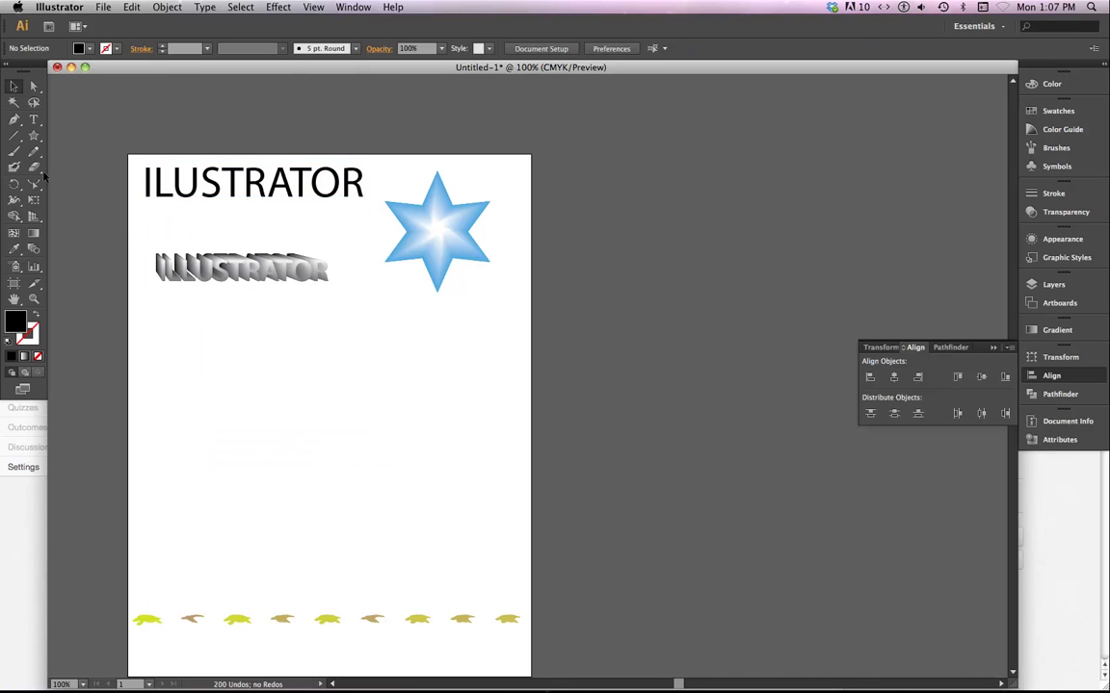
# Draw a circle about 3.23 in wide in the lower half of the page and paste the copied text along its path.
pyautogui.moveTo(34, 136); pyautogui.dragTo(95, 170)
pyautogui.moveTo(284, 393); pyautogui.dragTo(438, 510)
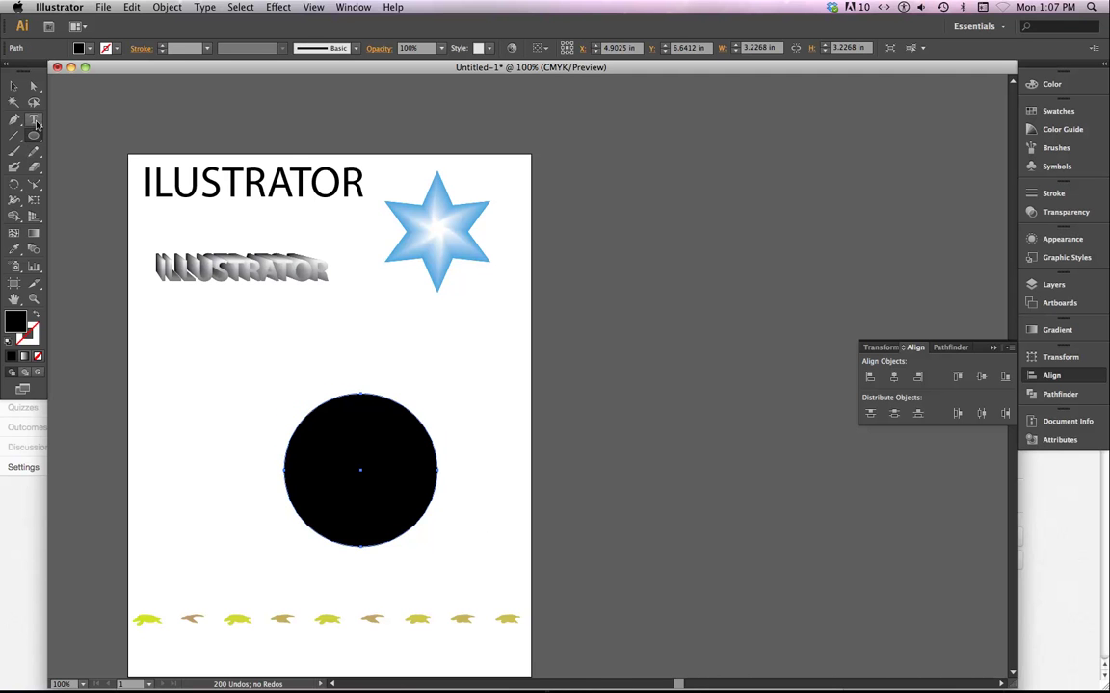
pyautogui.click(36, 123)
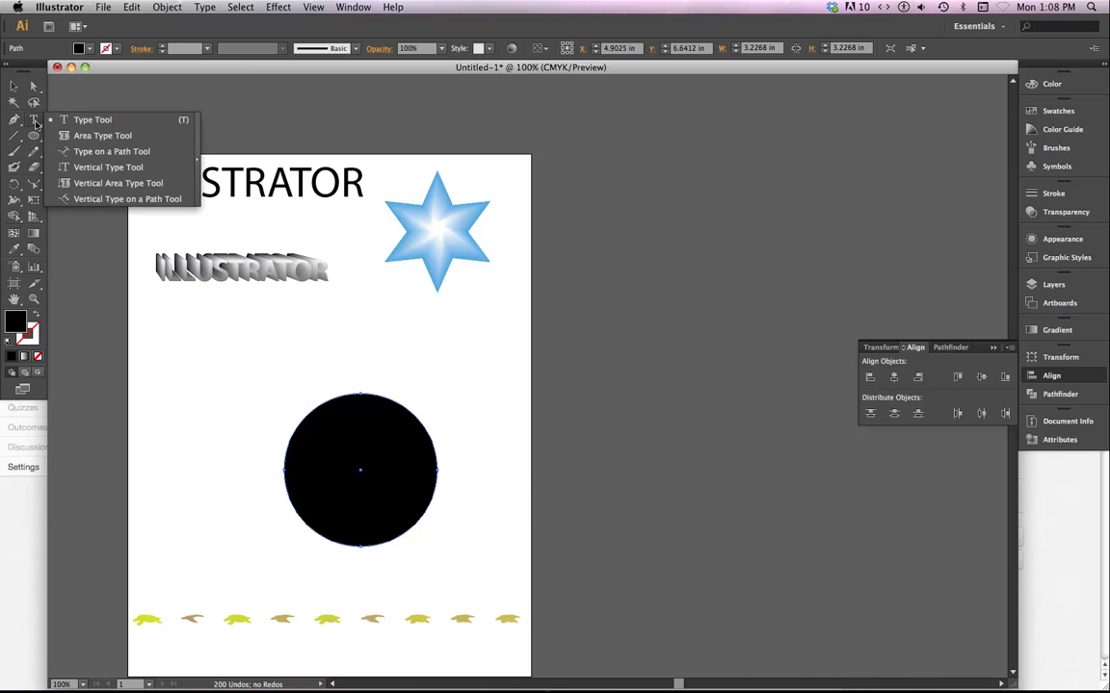
pyautogui.click(110, 152)
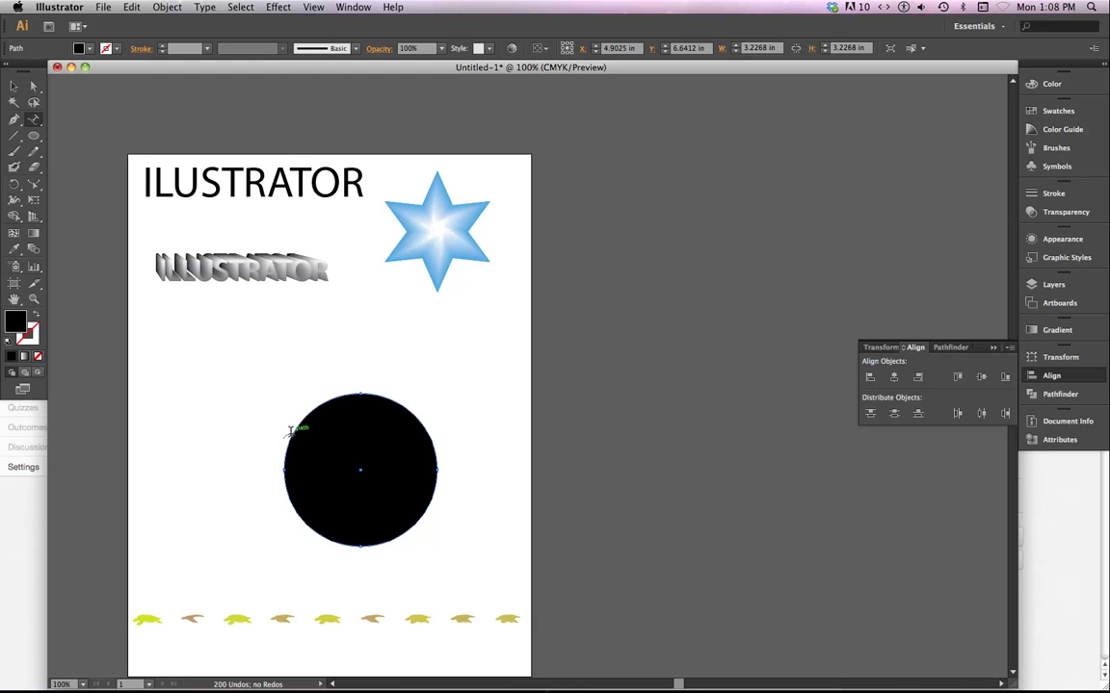
pyautogui.press('super+equal')
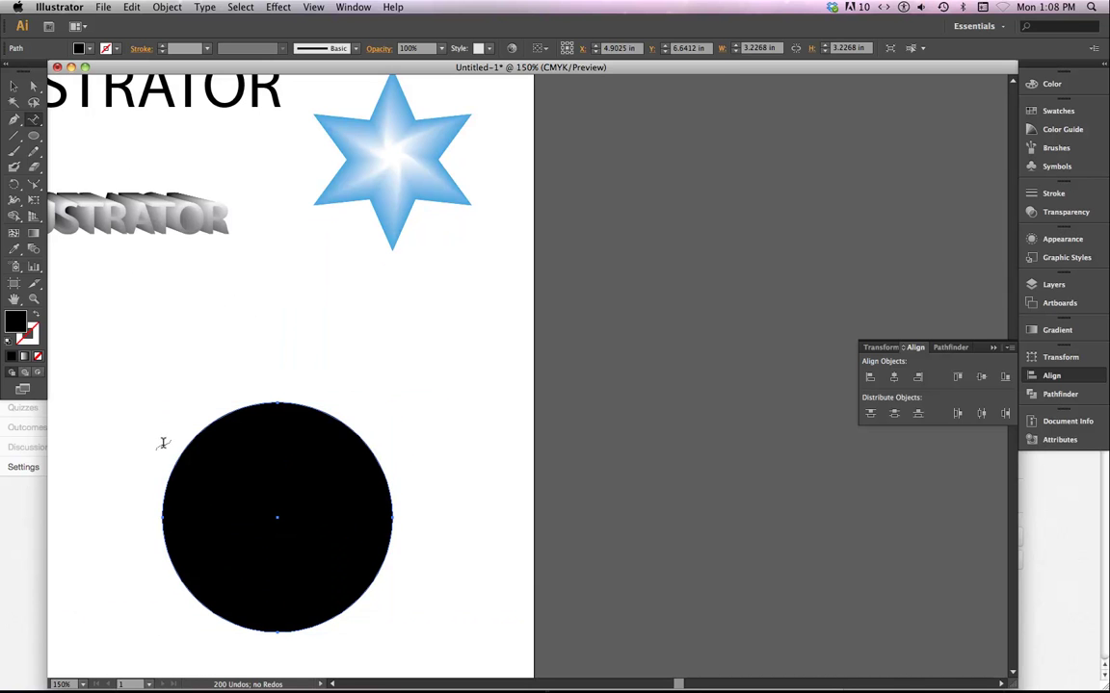
pyautogui.click(178, 457)
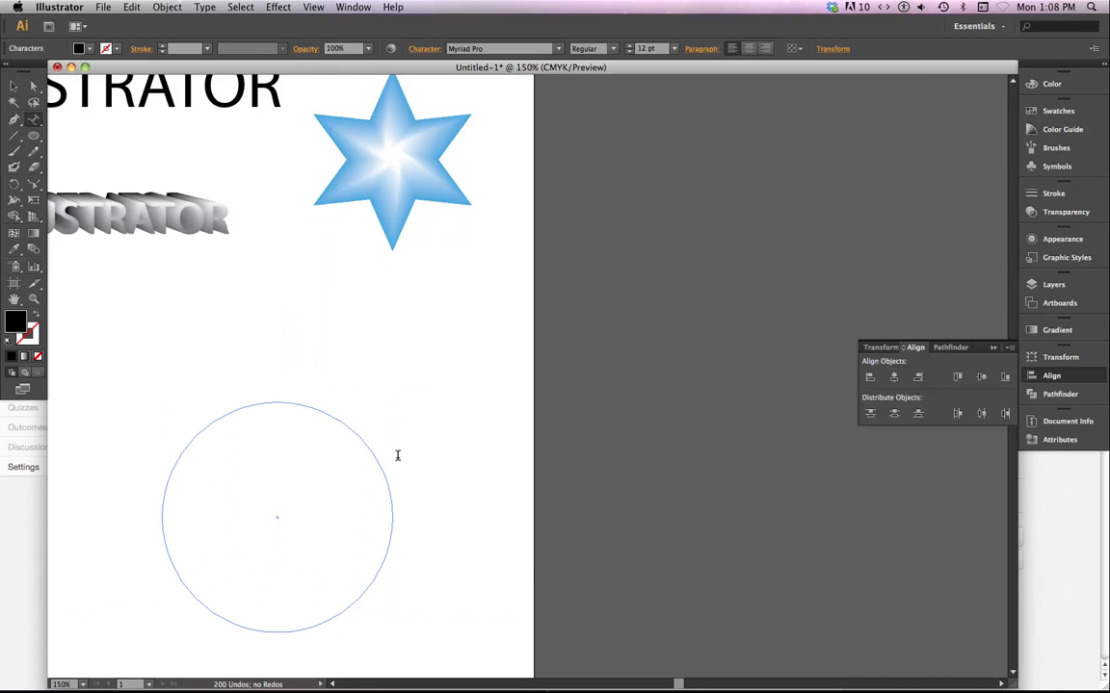
pyautogui.press('super+v')
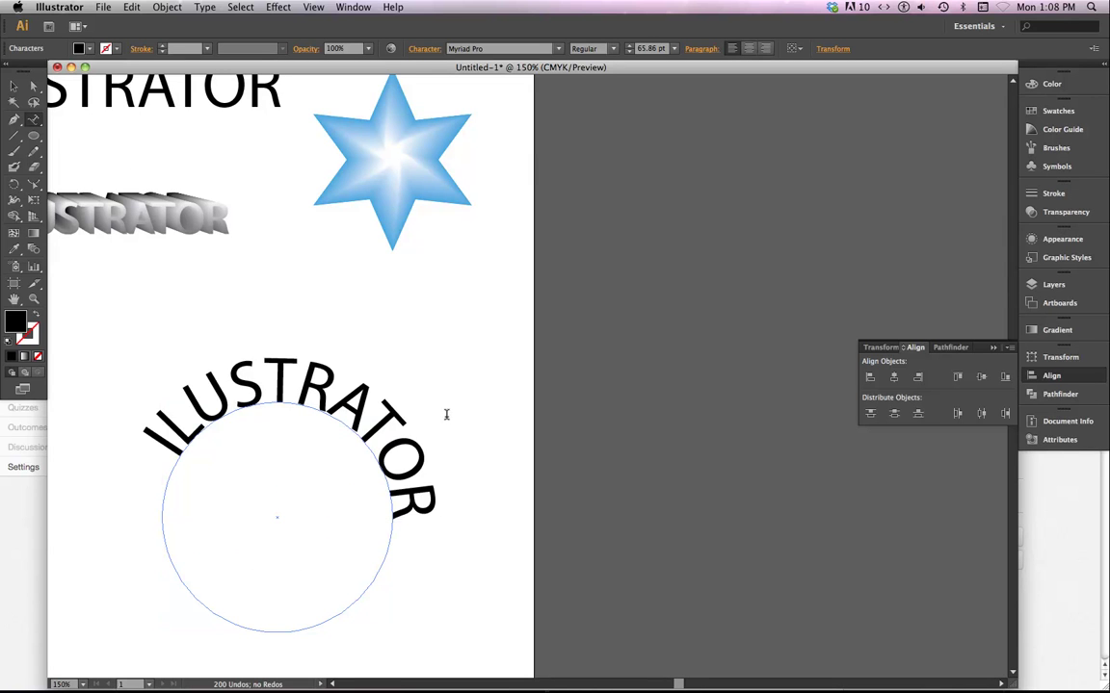
pyautogui.press('super+minus')
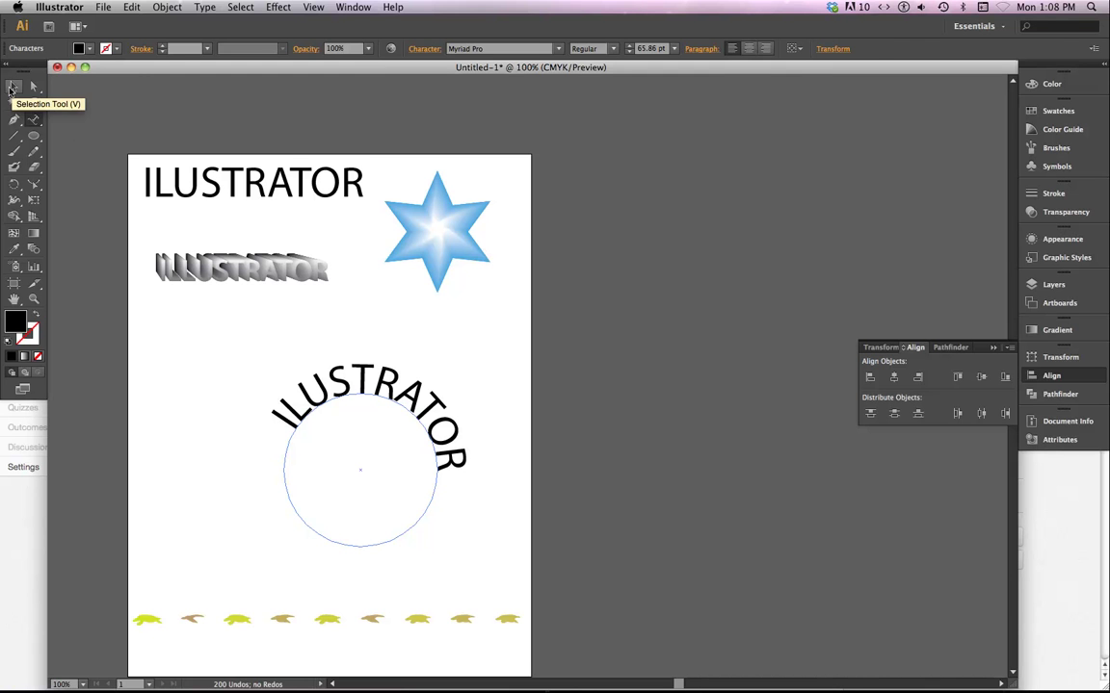
# Set the font size of the text on the circle to 48 pt.
pyautogui.click(14, 86)
pyautogui.press('super+equal')
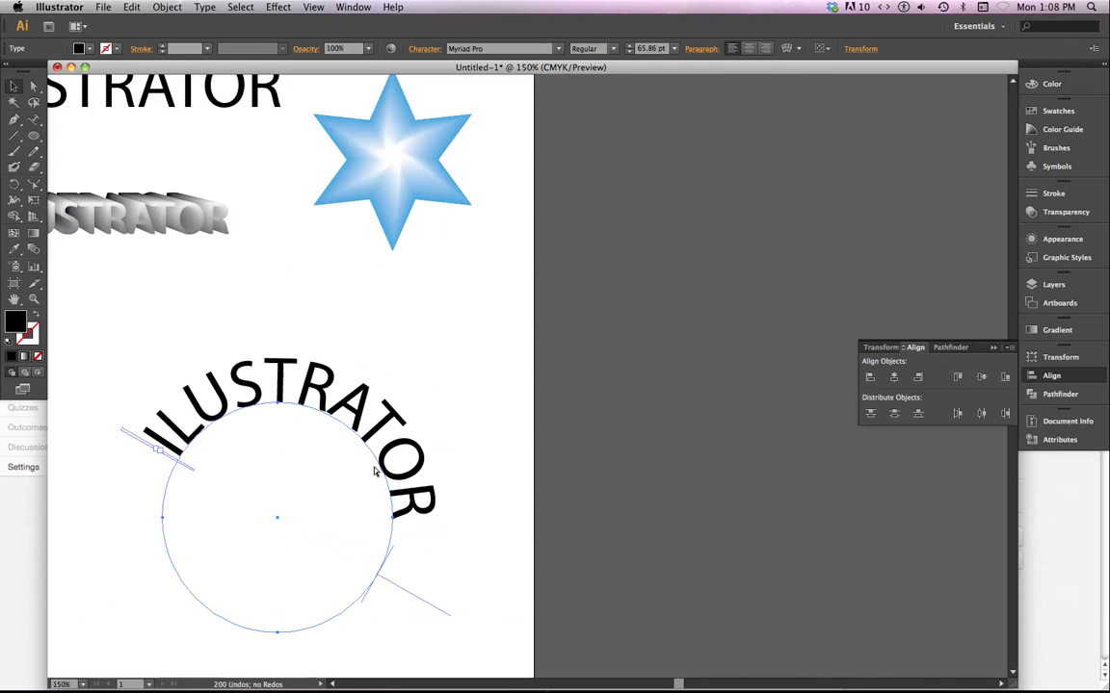
pyautogui.scroll(-1, 243, 487)
pyautogui.scroll(-1, 251, 477)
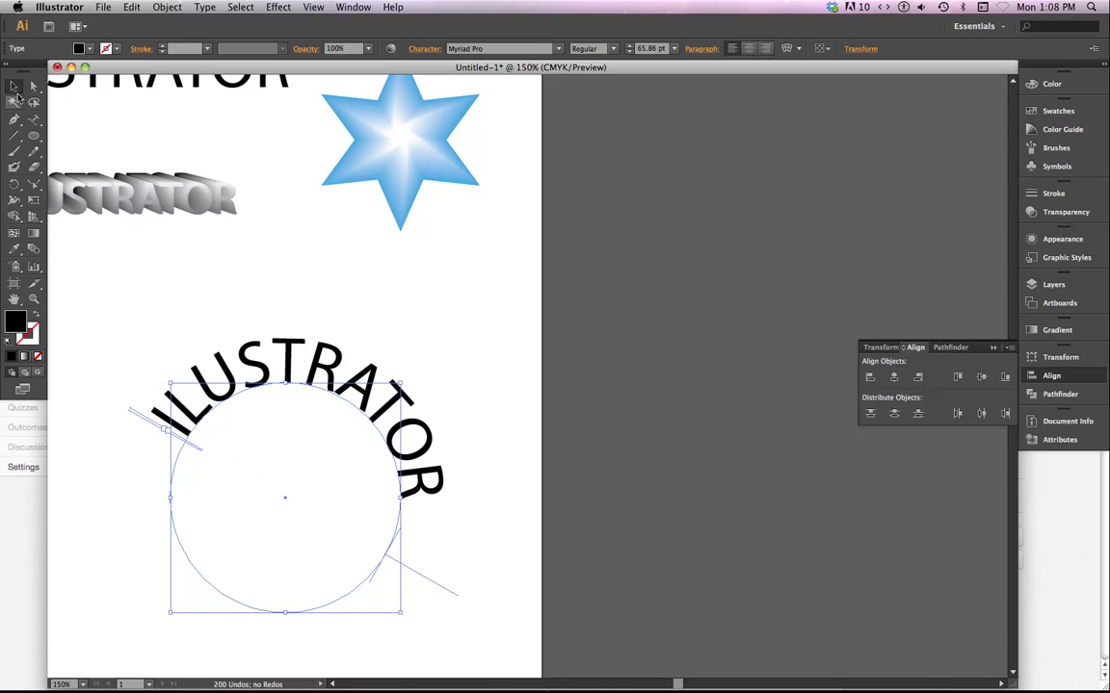
pyautogui.click(17, 89)
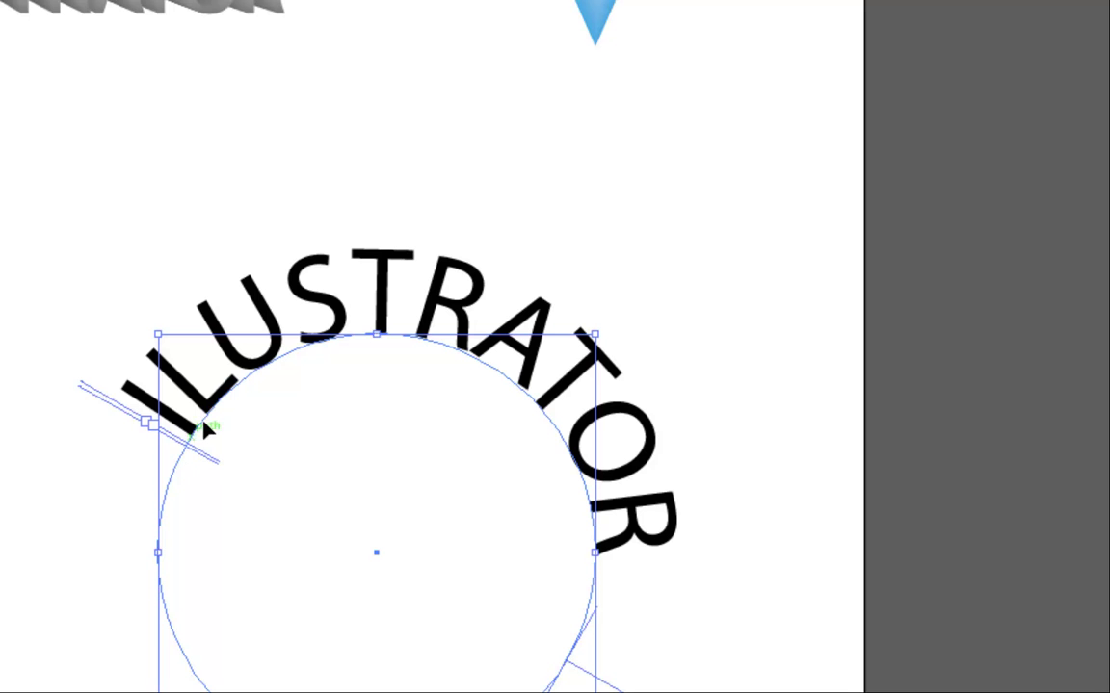
pyautogui.scroll(-3, 654, 608)
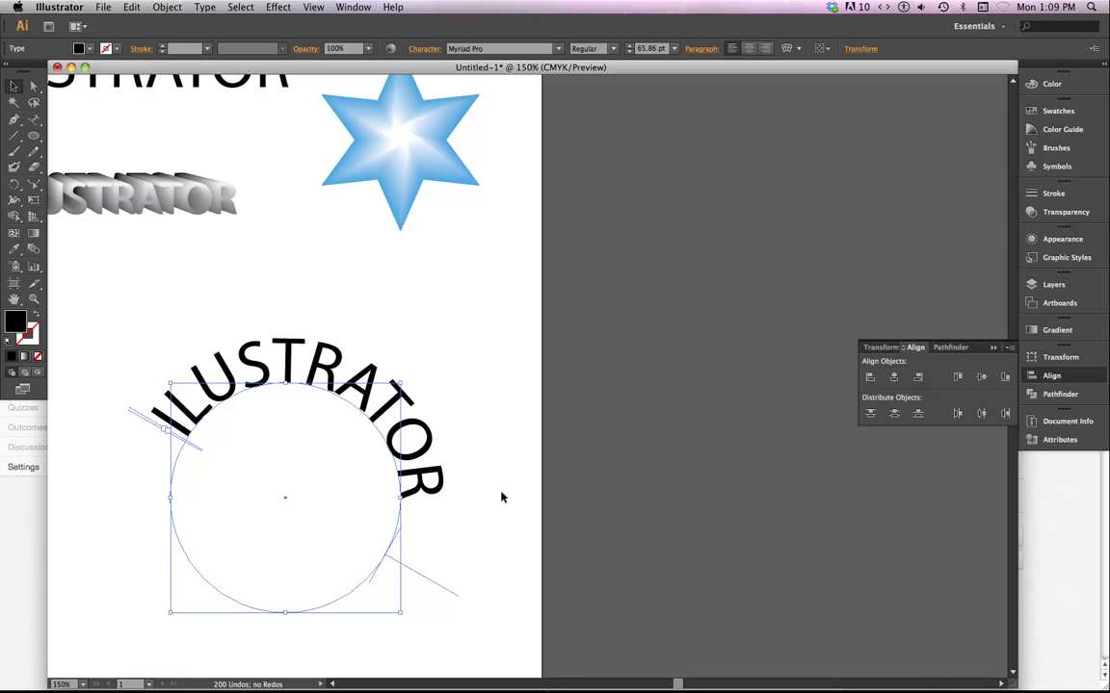
pyautogui.click(34, 119)
pyautogui.click(266, 378)
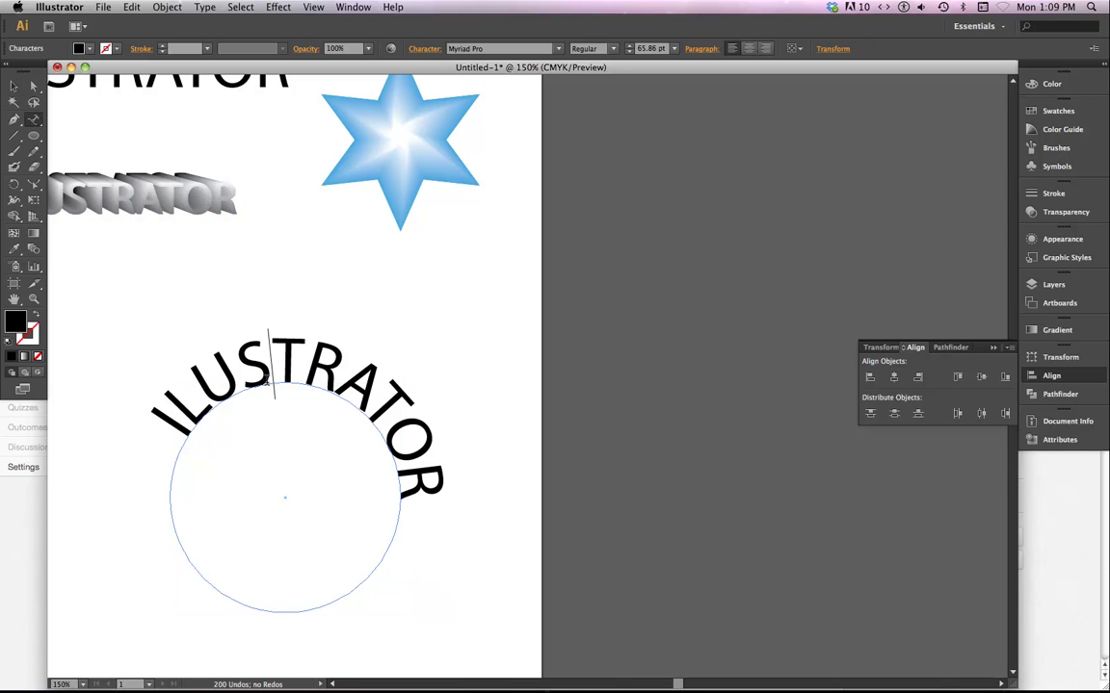
pyautogui.press('super+a')
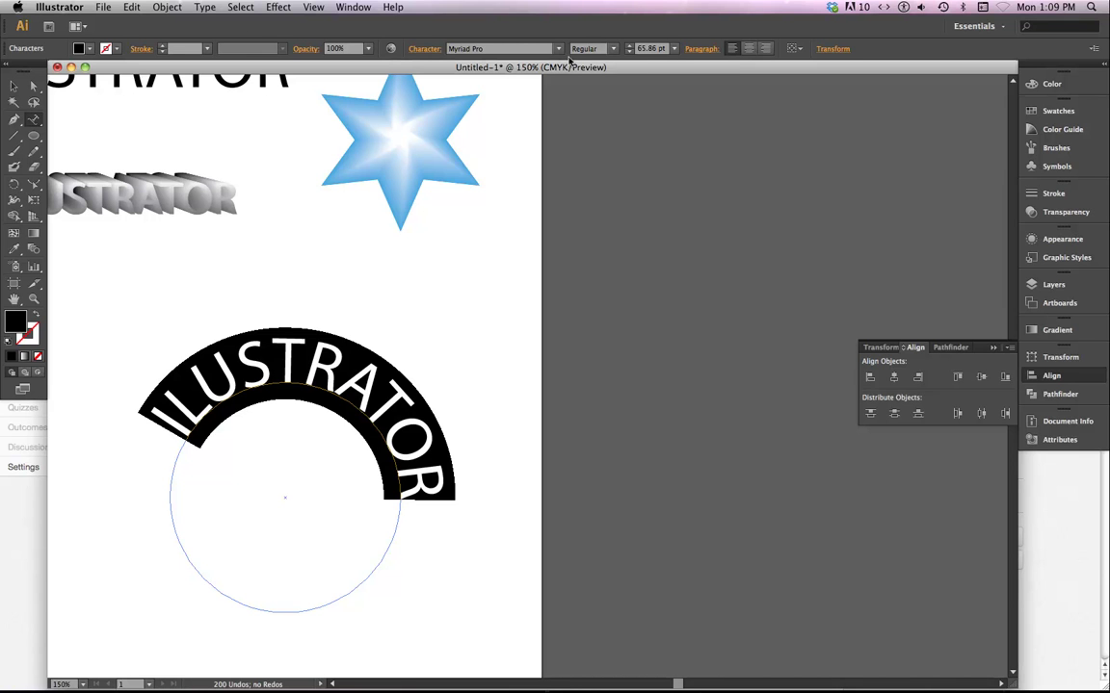
pyautogui.click(673, 50)
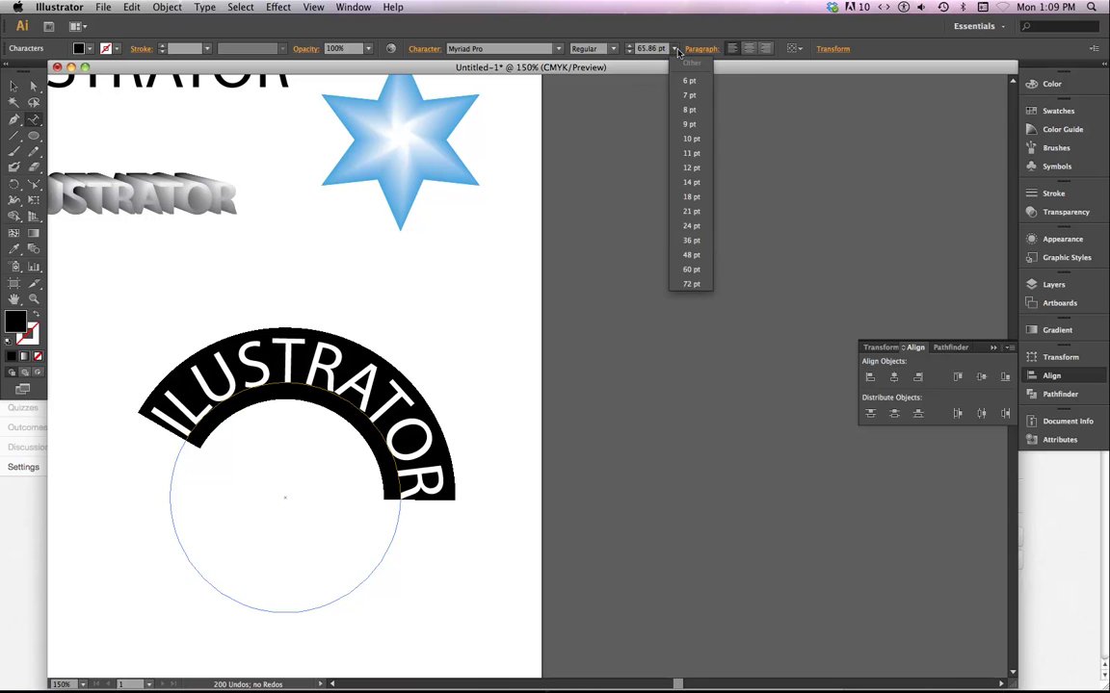
pyautogui.click(691, 254)
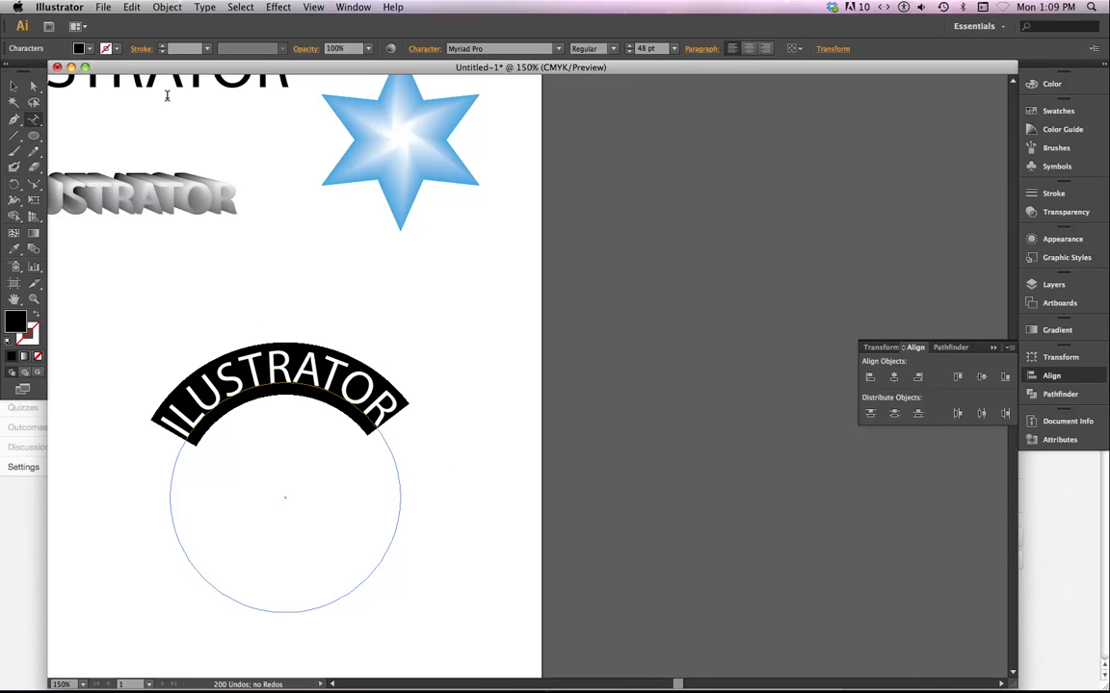
# Adjust the path text's brackets to fit the word and center it over the top of the circle.
pyautogui.click(15, 86)
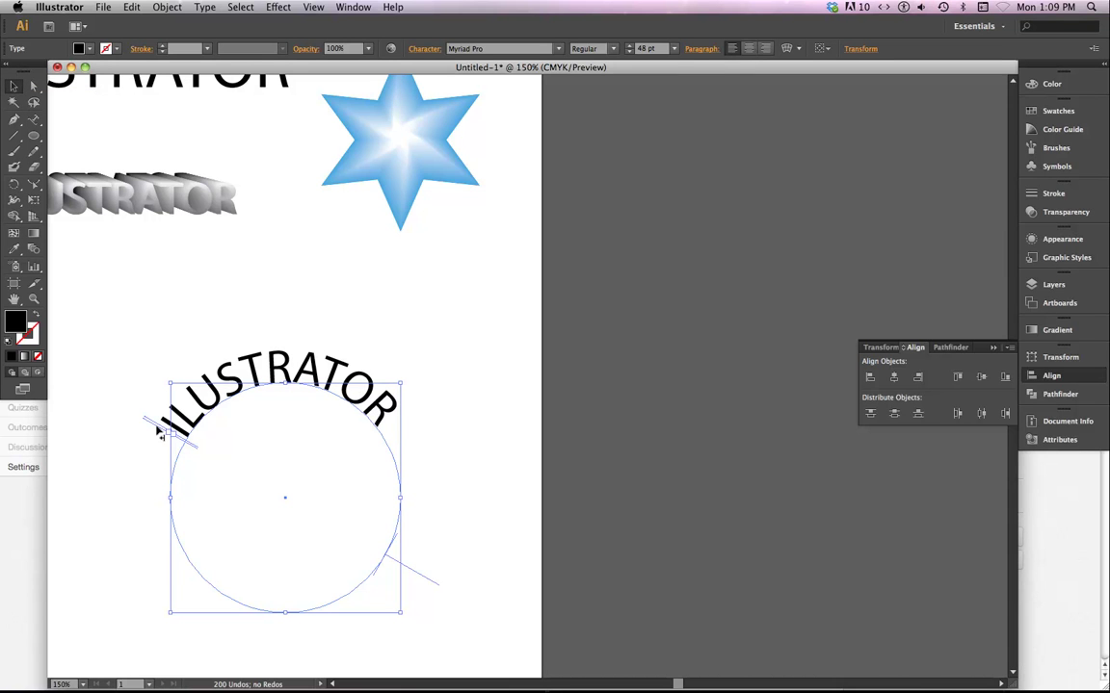
pyautogui.moveTo(157, 433); pyautogui.dragTo(402, 417)
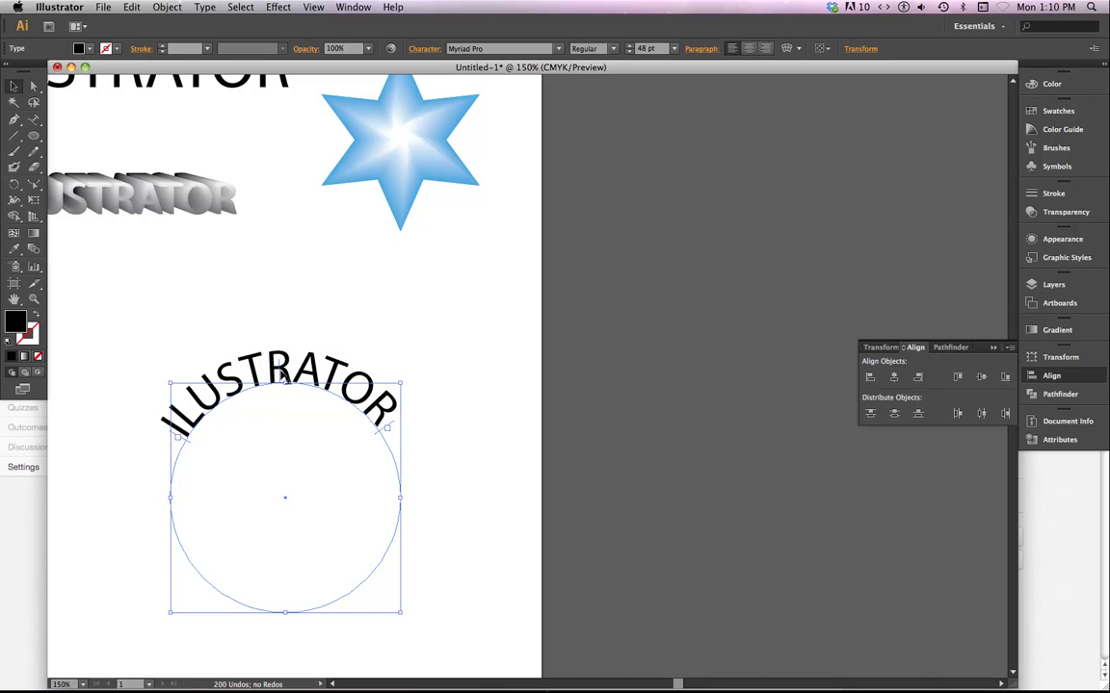
pyautogui.moveTo(281, 376); pyautogui.dragTo(287, 372)
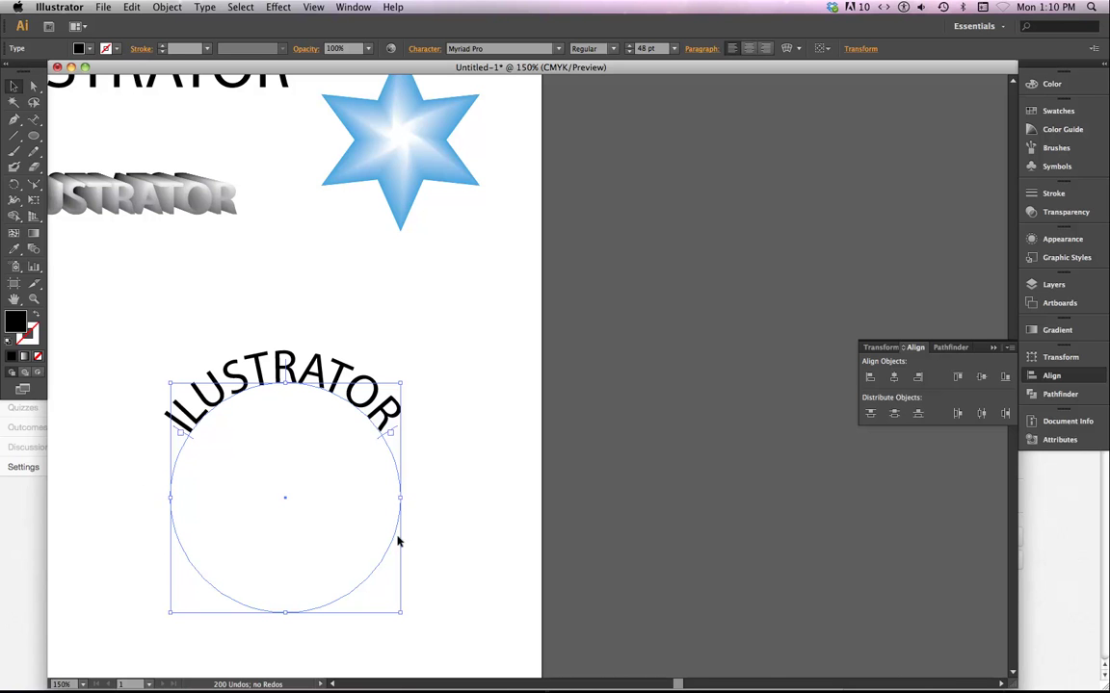
# Duplicate the circular text and place the two copies side by side below the 3D lettering and star.
pyautogui.press('a')
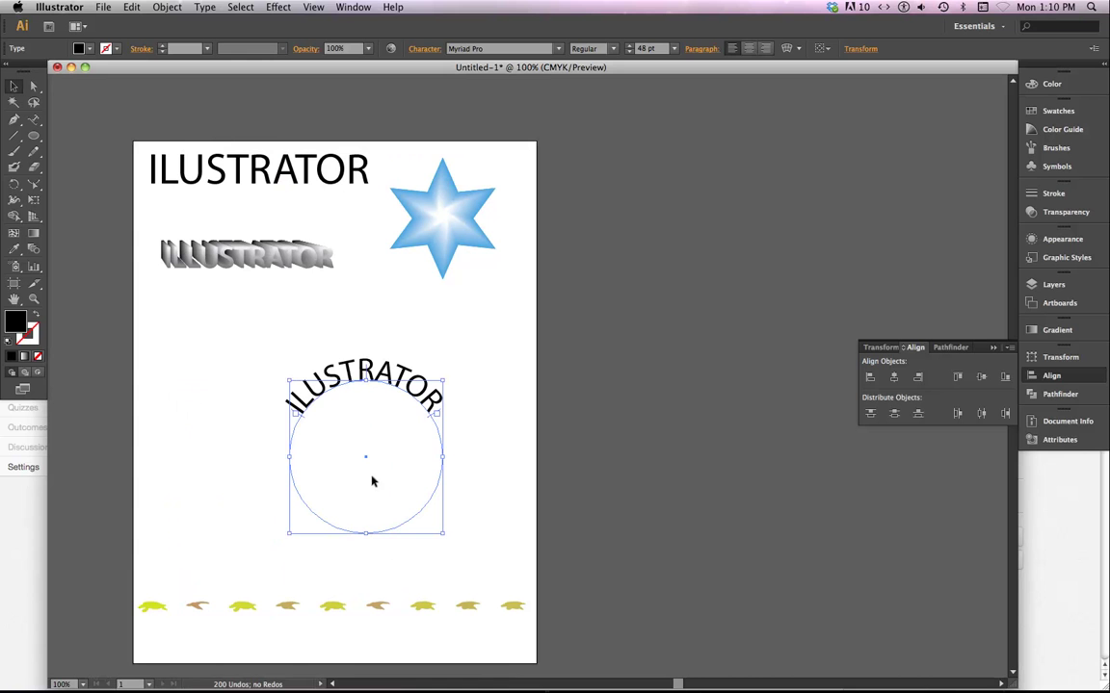
pyautogui.moveTo(365, 469); pyautogui.dragTo(404, 449)
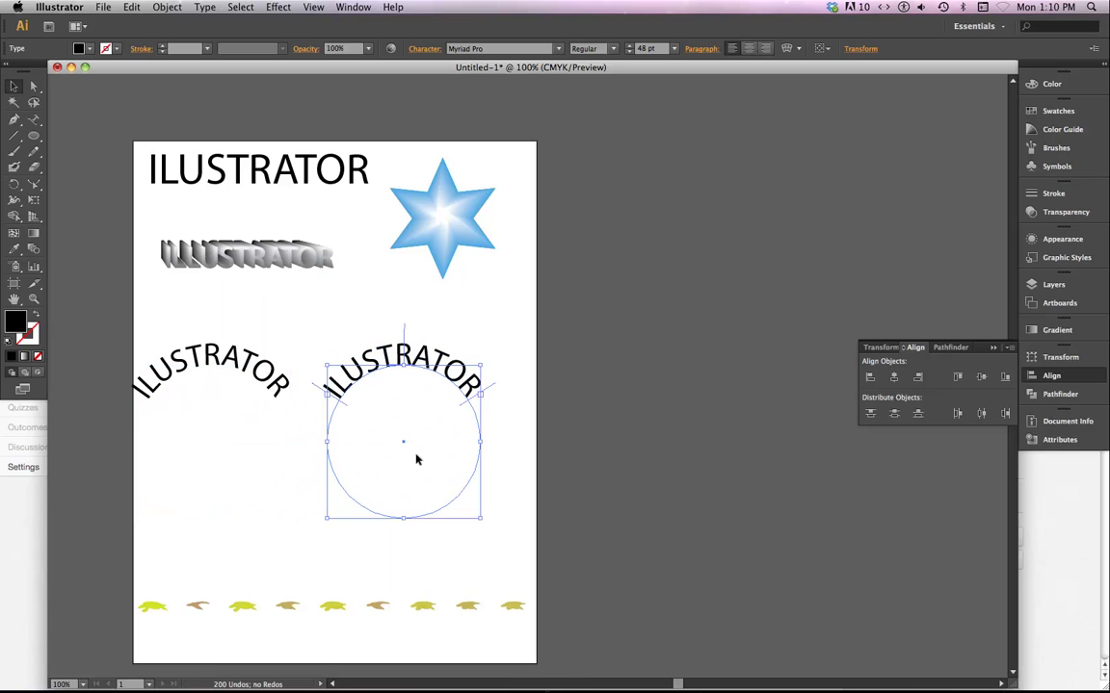
pyautogui.click(179, 380)
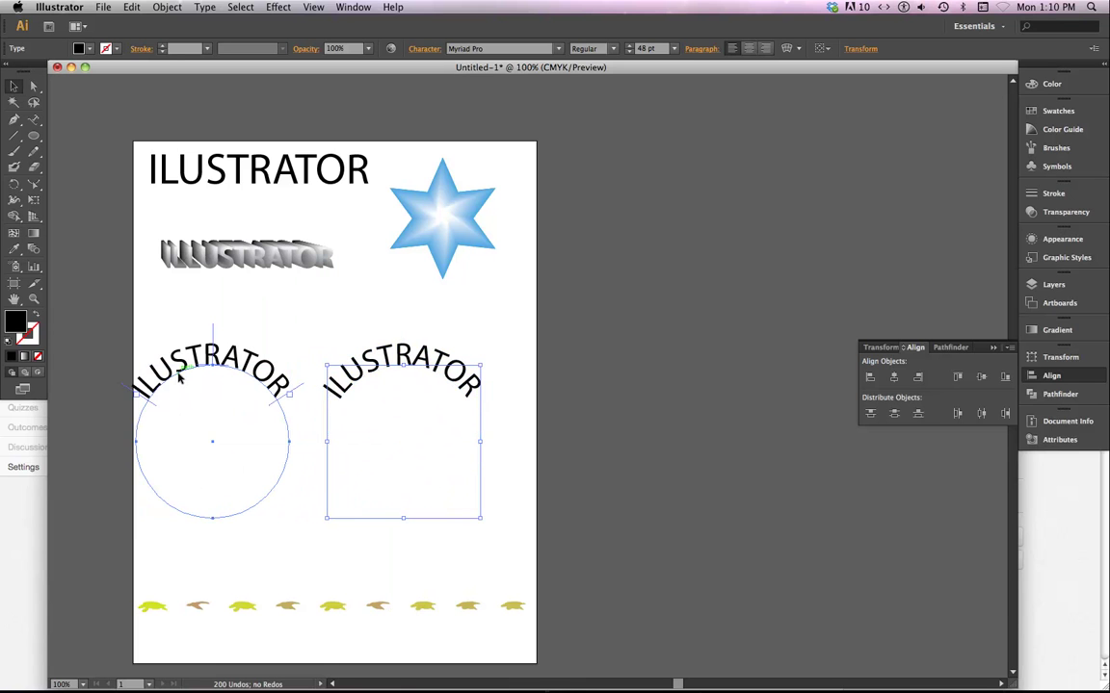
# Flip the right-hand copy's text to the inside of its circle and slide it around to the bottom of the path.
pyautogui.click(393, 372)
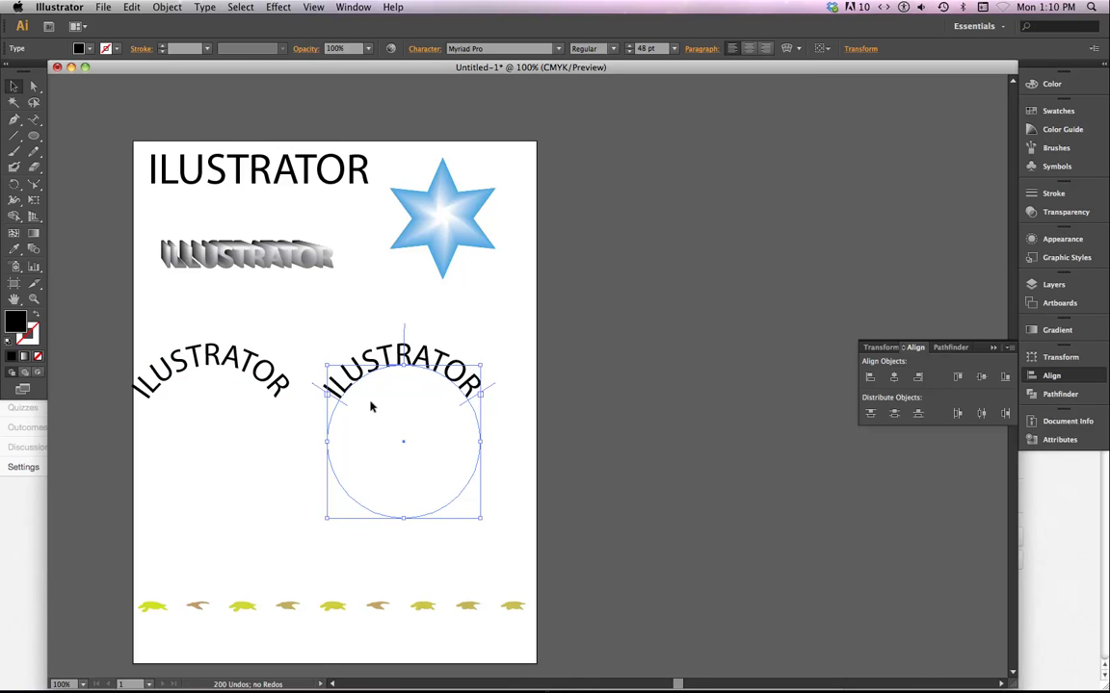
pyautogui.press('super+equal')
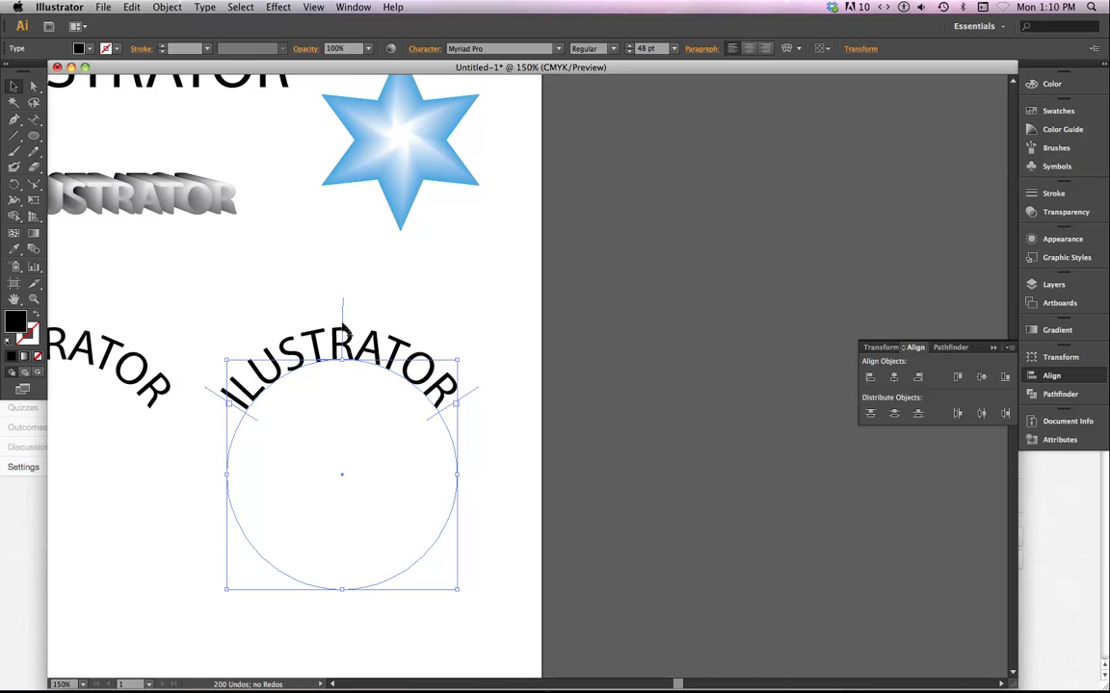
pyautogui.moveTo(342, 310); pyautogui.dragTo(342, 331)
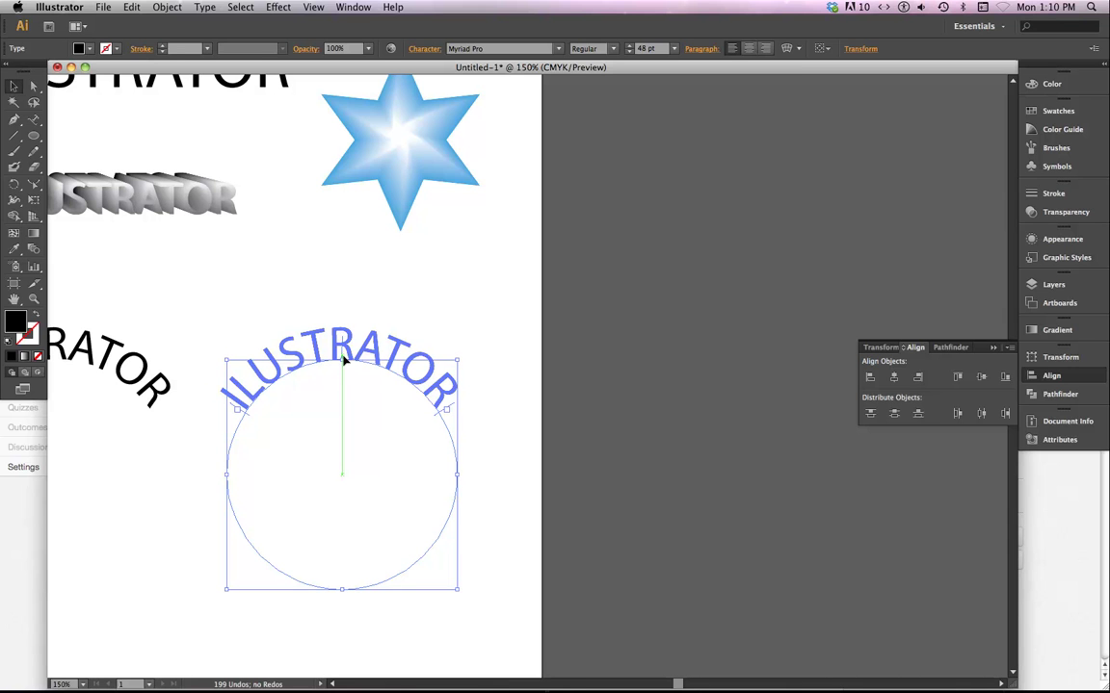
pyautogui.moveTo(344, 359); pyautogui.dragTo(343, 369)
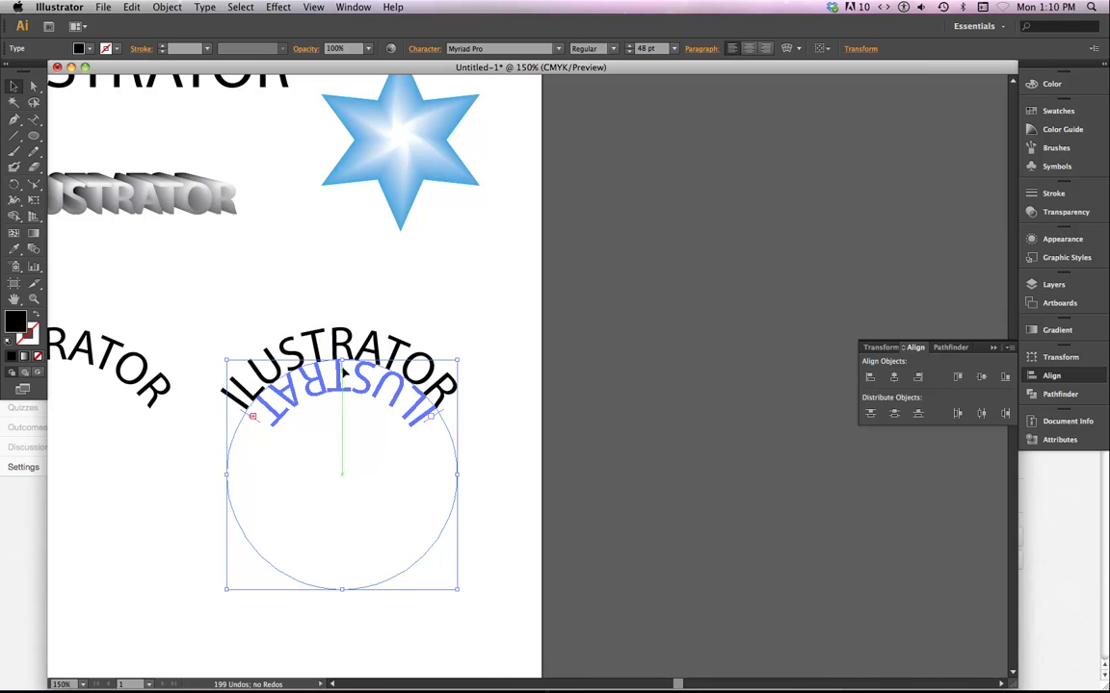
pyautogui.moveTo(344, 372); pyautogui.dragTo(342, 572)
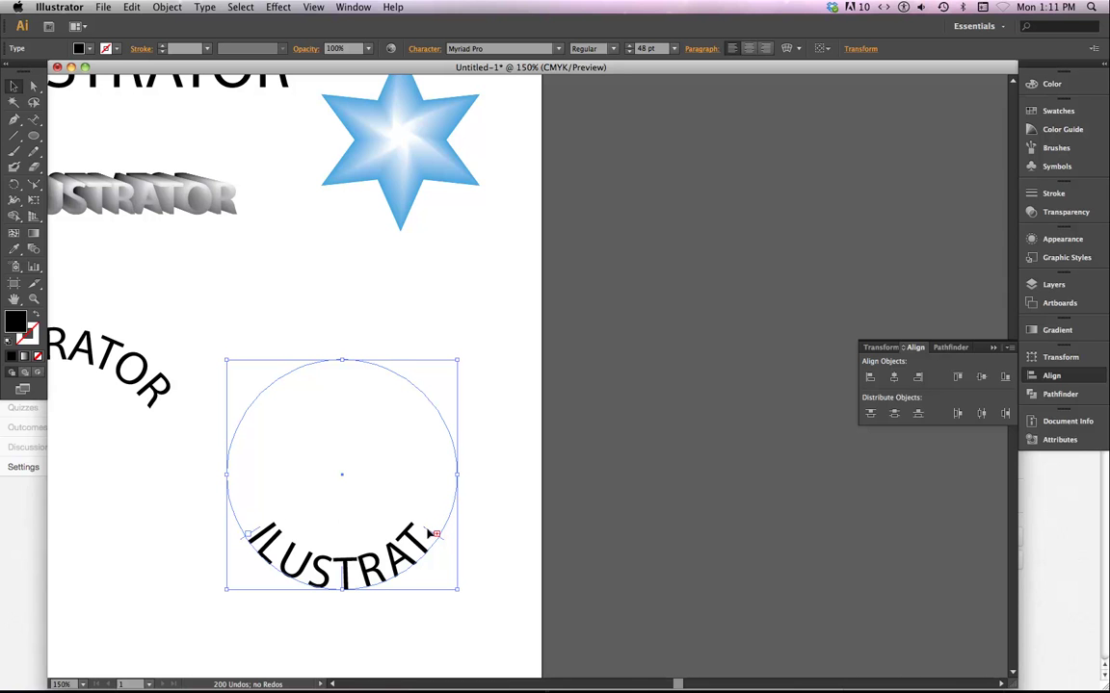
# Extend the right-hand copy's end bracket until the whole word fits, and center the text at the bottom of its circle.
pyautogui.press('cmd+z')
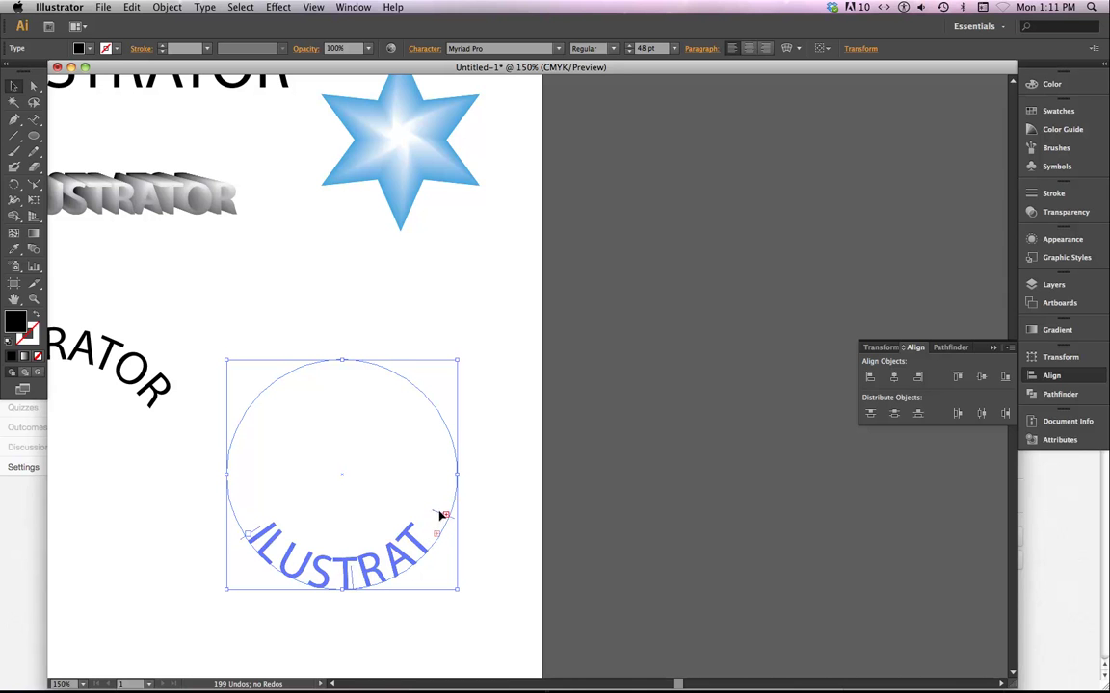
pyautogui.moveTo(441, 518); pyautogui.dragTo(448, 476)
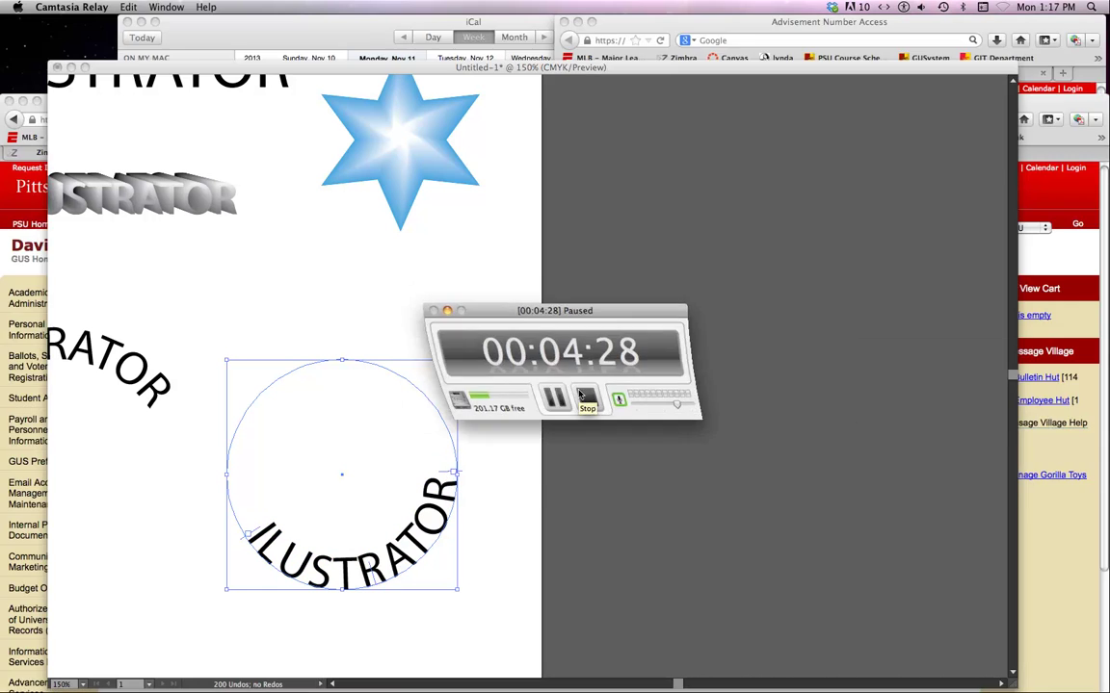
pyautogui.click(579, 393)
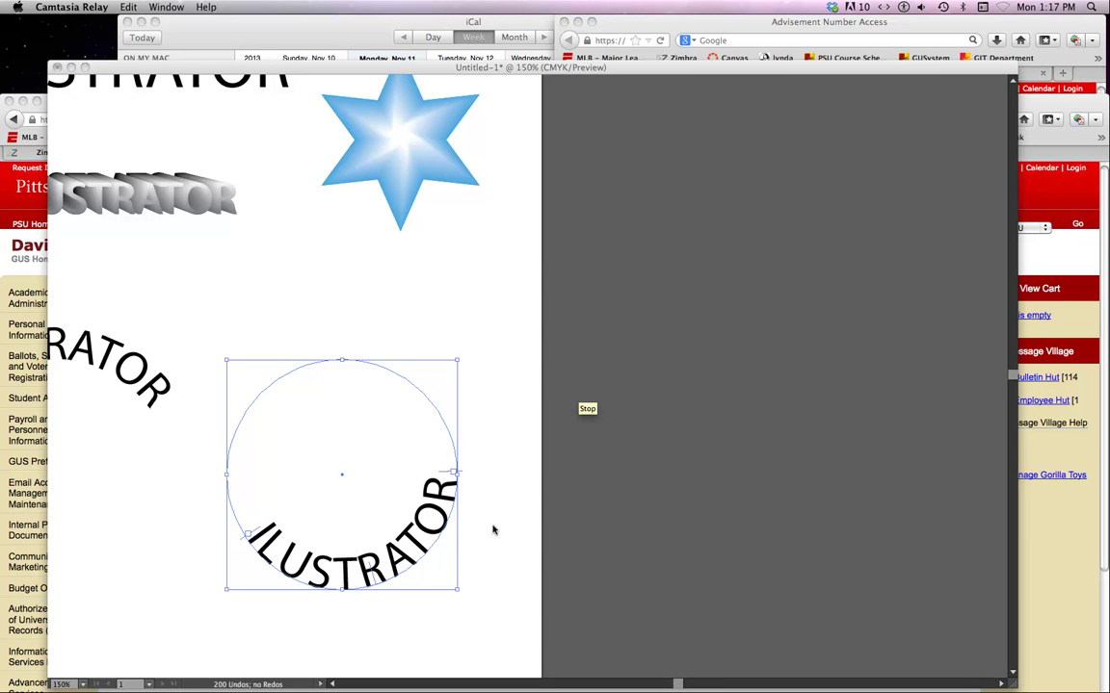
pyautogui.hscroll(-10, 364, 583)
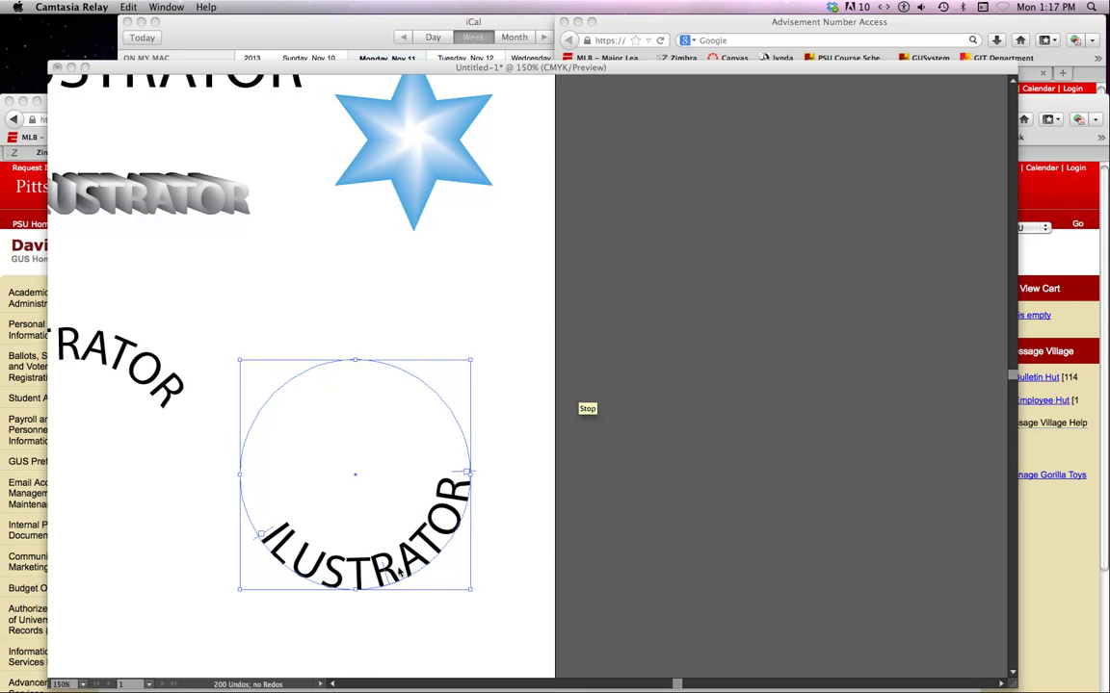
pyautogui.click(189, 76)
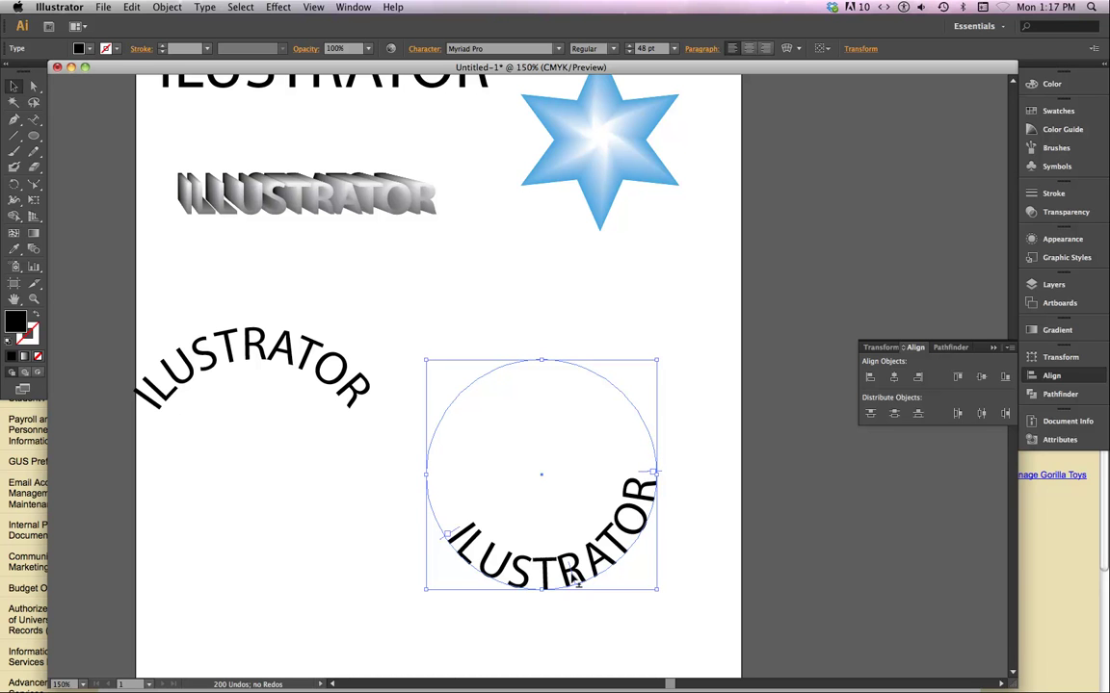
pyautogui.moveTo(577, 581); pyautogui.dragTo(543, 586)
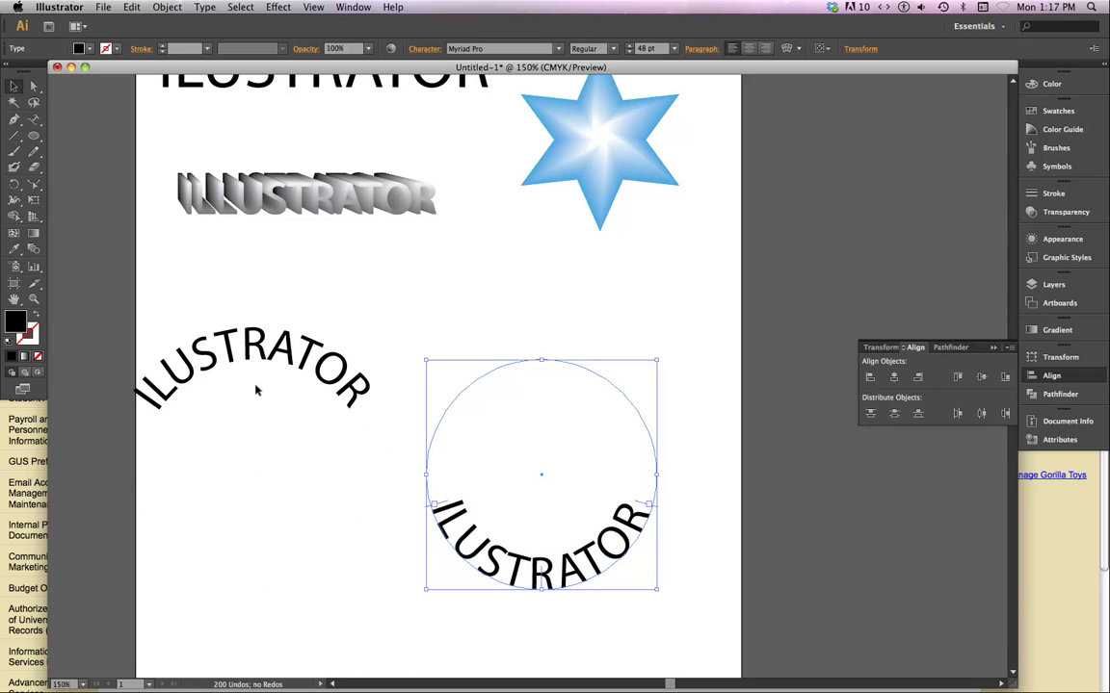
# Try to move the top-arched text onto the other circle by hand, and undo the move.
pyautogui.moveTo(188, 294); pyautogui.dragTo(540, 480)
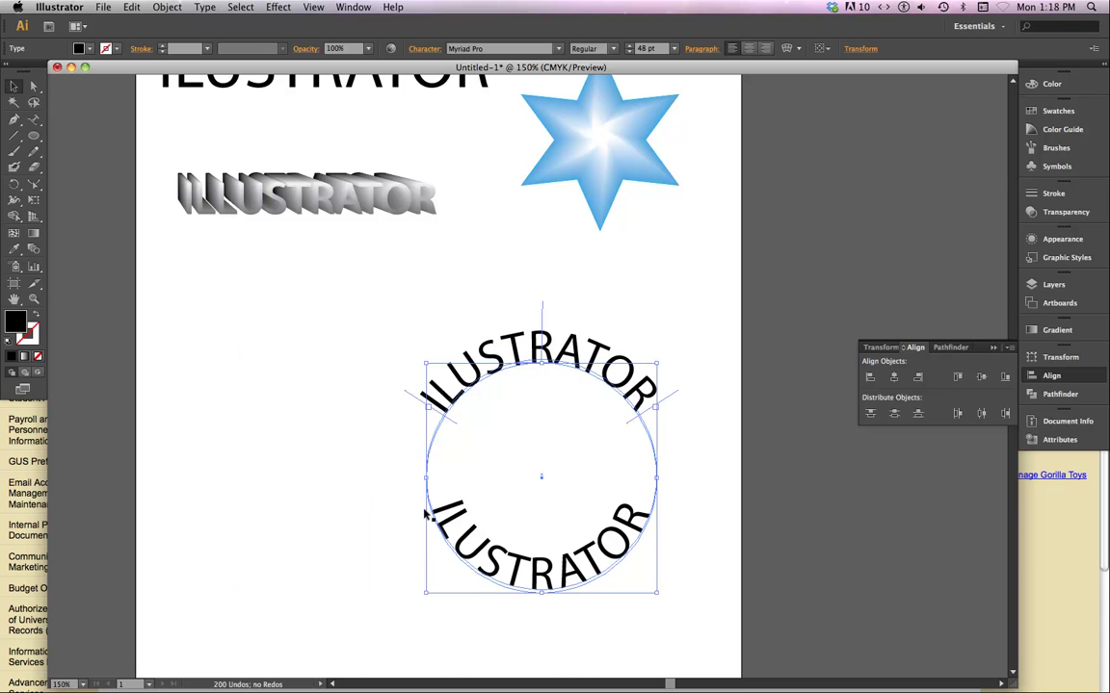
pyautogui.press('super+z')
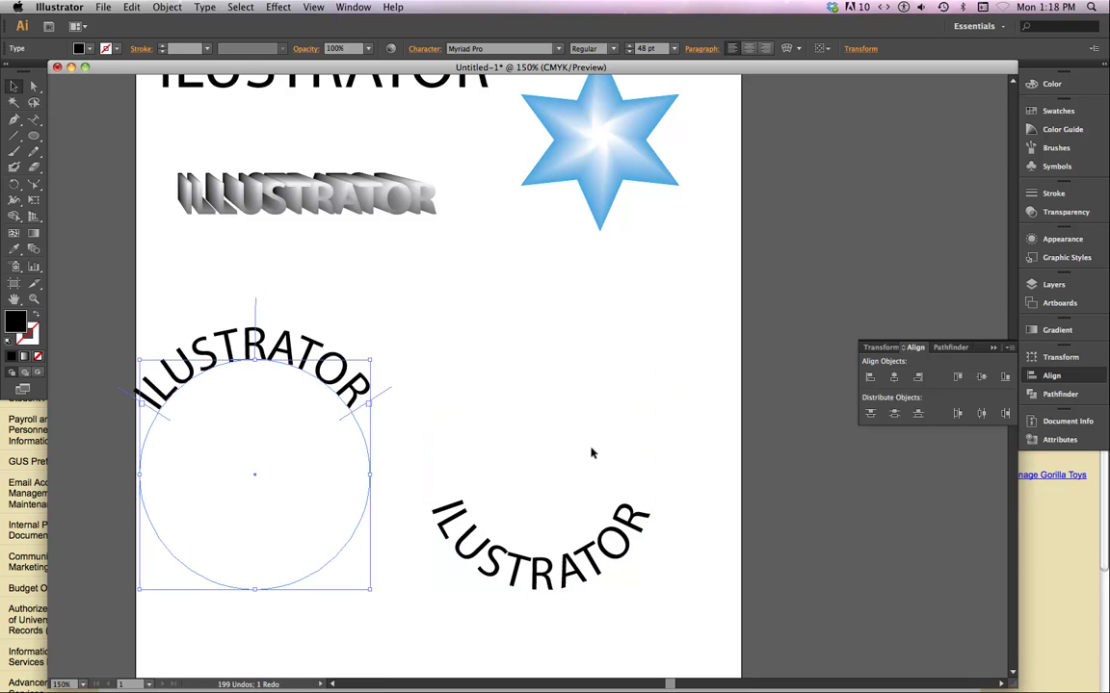
# Set the bottom text's baseline shift to -32 pt so the letters sit outside its circle.
pyautogui.click(500, 521)
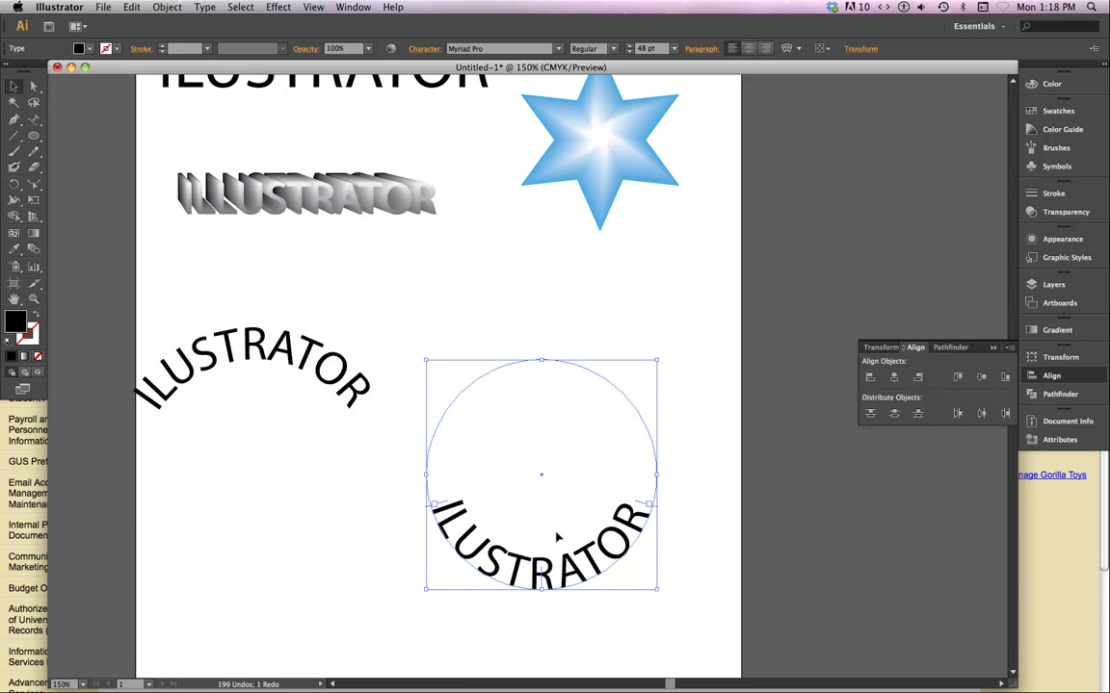
pyautogui.click(429, 51)
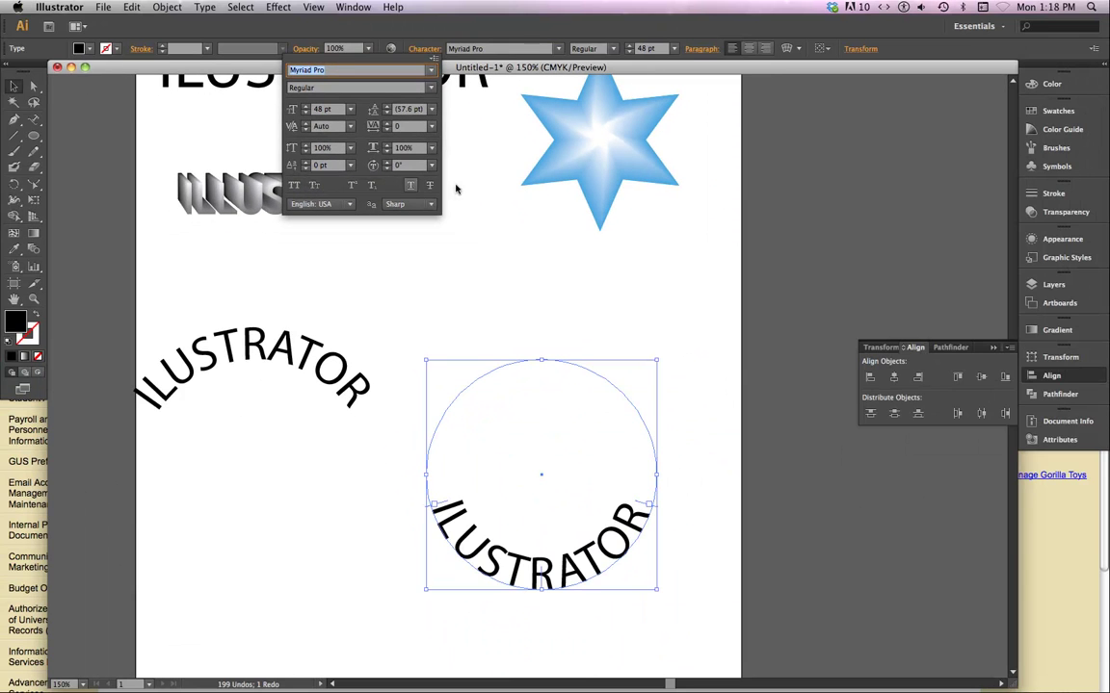
pyautogui.click(351, 165)
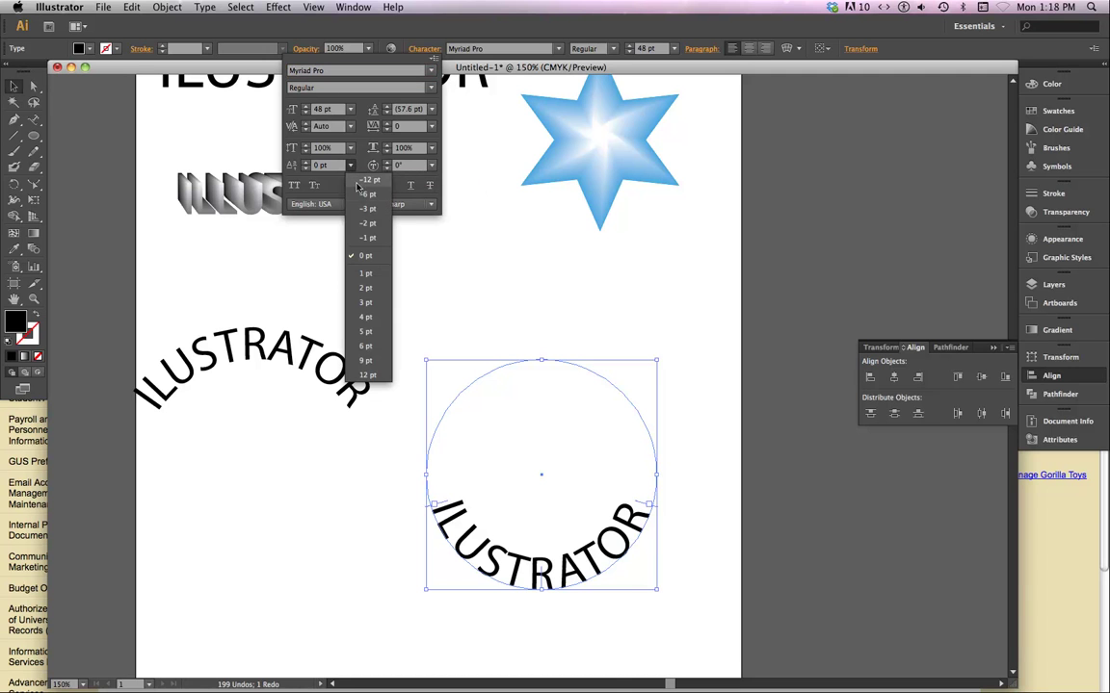
pyautogui.click(359, 194)
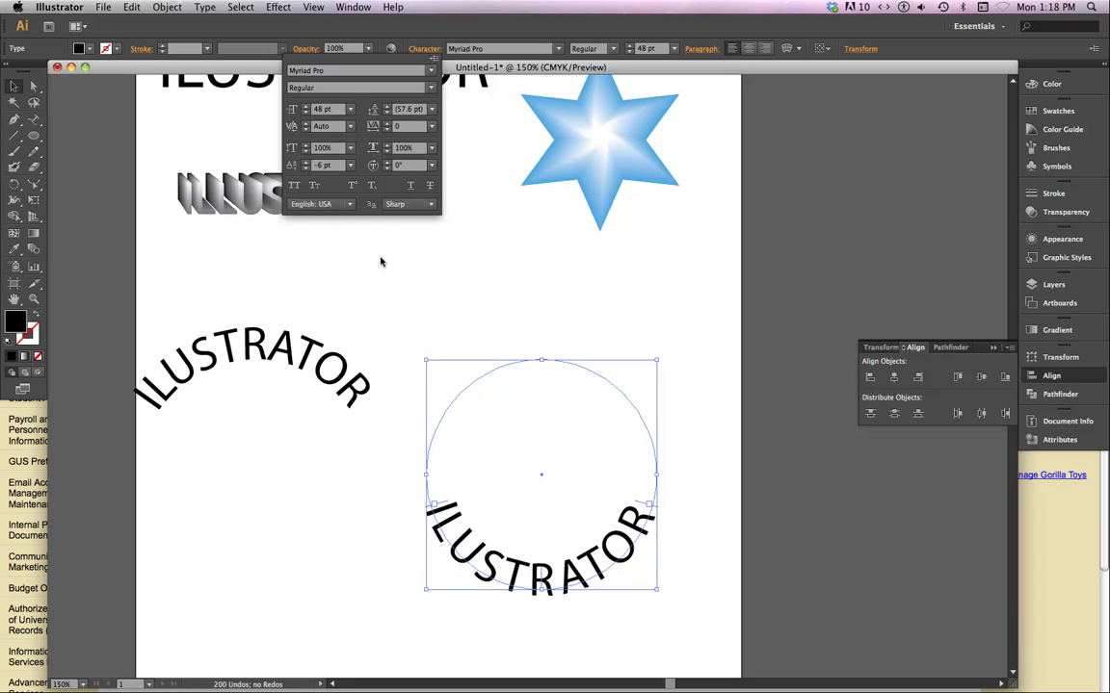
pyautogui.click(305, 164)
pyautogui.click(305, 168)
pyautogui.click(306, 169)
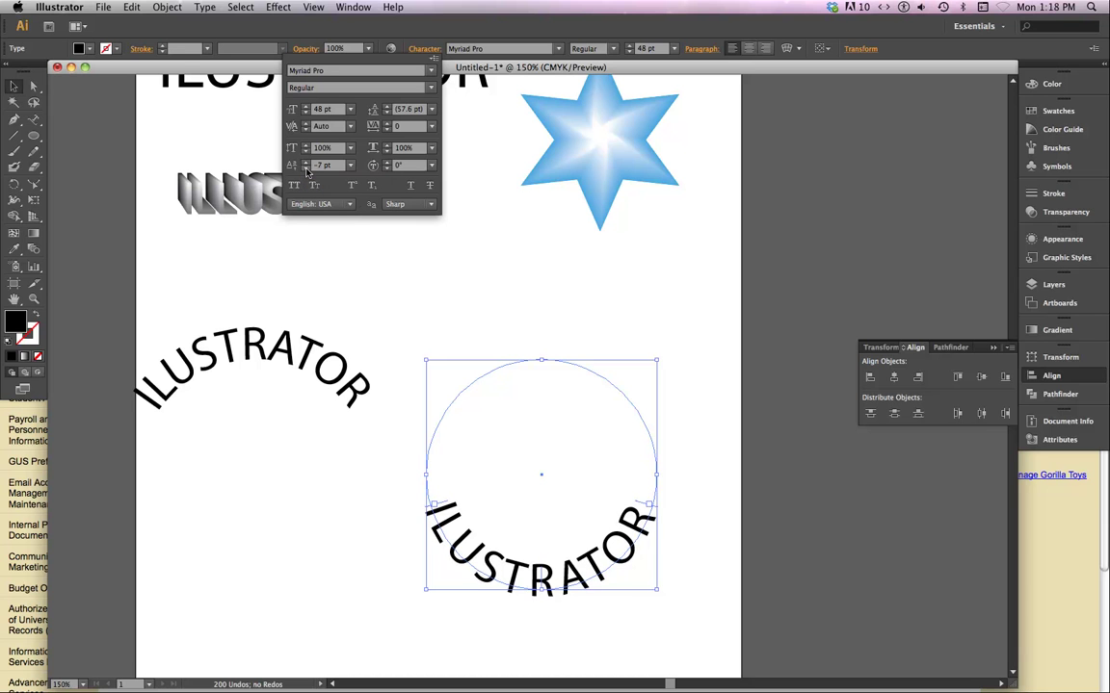
pyautogui.click(305, 168)
pyautogui.click(306, 169)
pyautogui.click(305, 169)
pyautogui.click(306, 168)
pyautogui.click(305, 169)
pyautogui.click(305, 168)
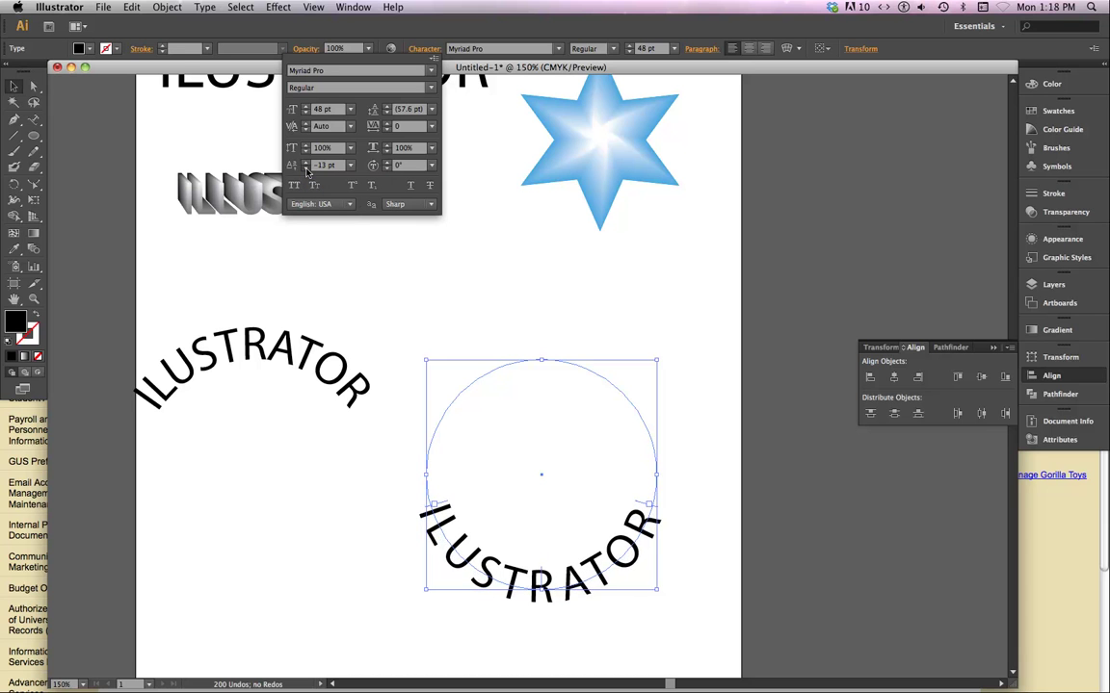
pyautogui.click(305, 169)
pyautogui.click(305, 169)
pyautogui.click(306, 168)
pyautogui.click(305, 169)
pyautogui.click(305, 169)
pyautogui.click(305, 168)
pyautogui.click(305, 169)
pyautogui.click(305, 169)
pyautogui.click(305, 169)
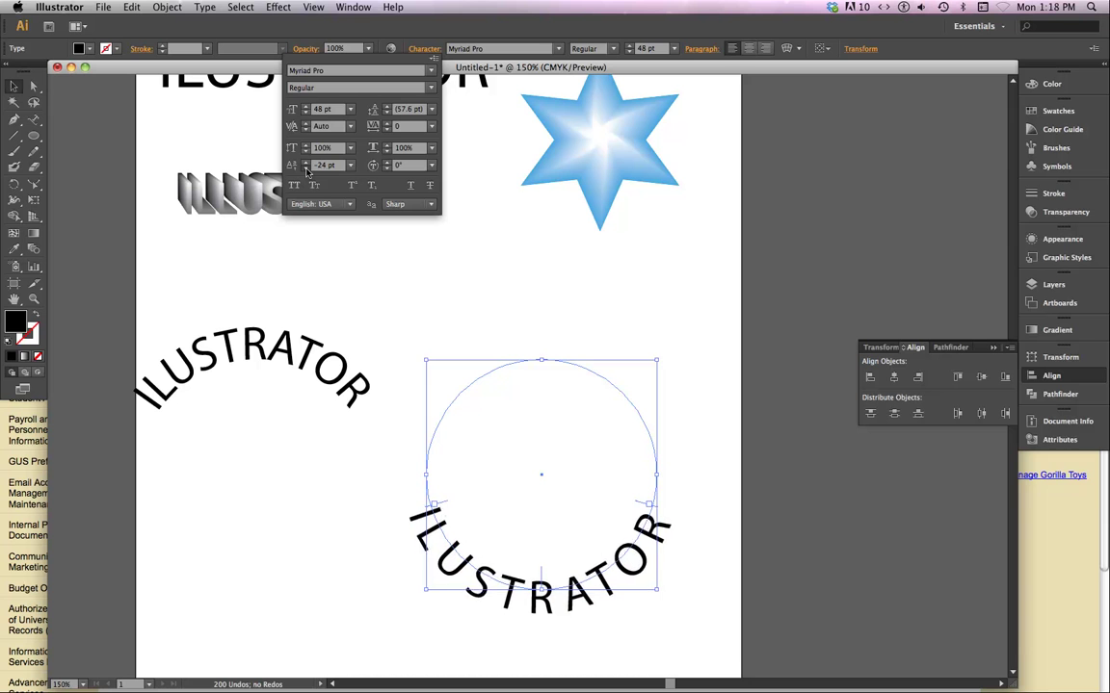
pyautogui.click(305, 169)
pyautogui.click(305, 169)
pyautogui.click(305, 169)
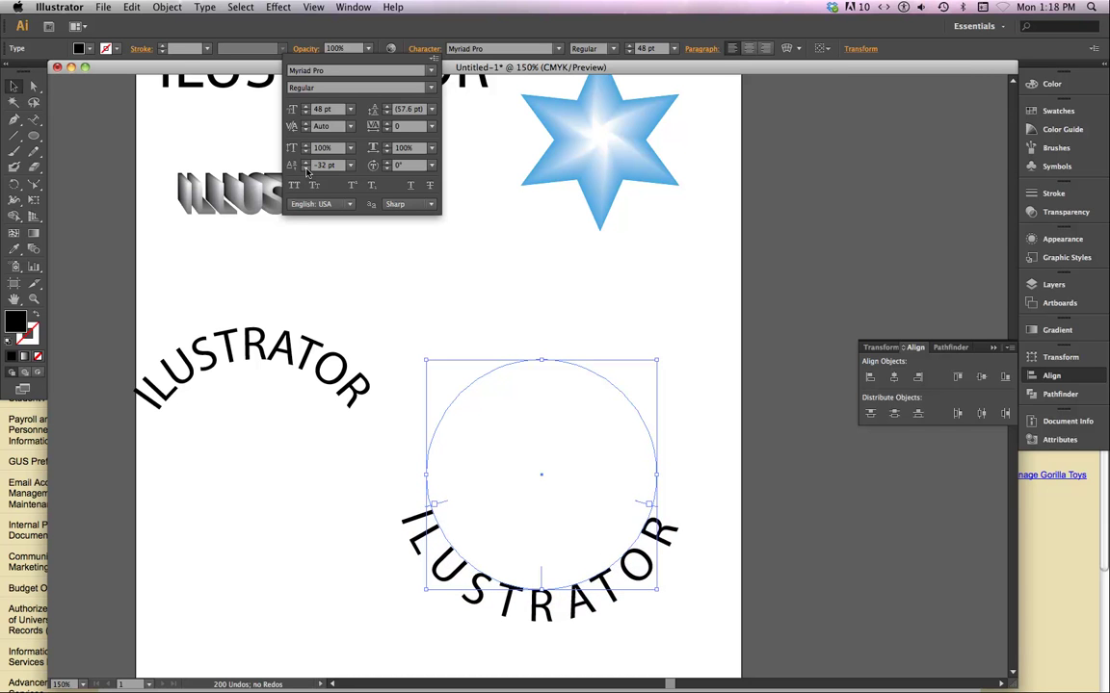
pyautogui.click(306, 162)
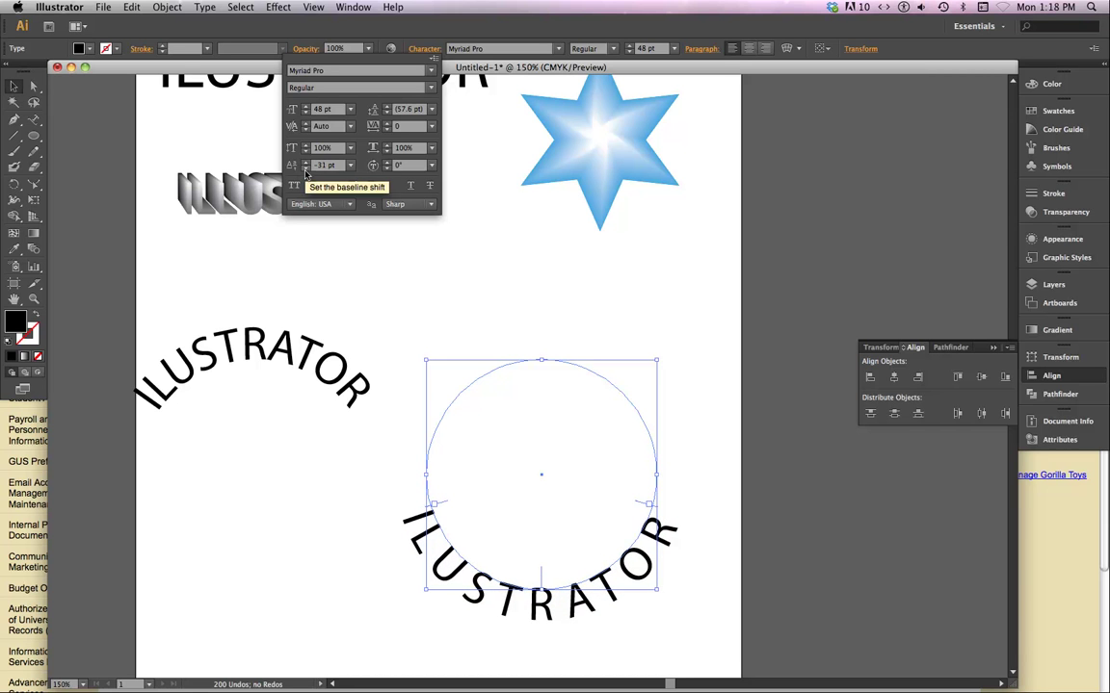
pyautogui.click(305, 169)
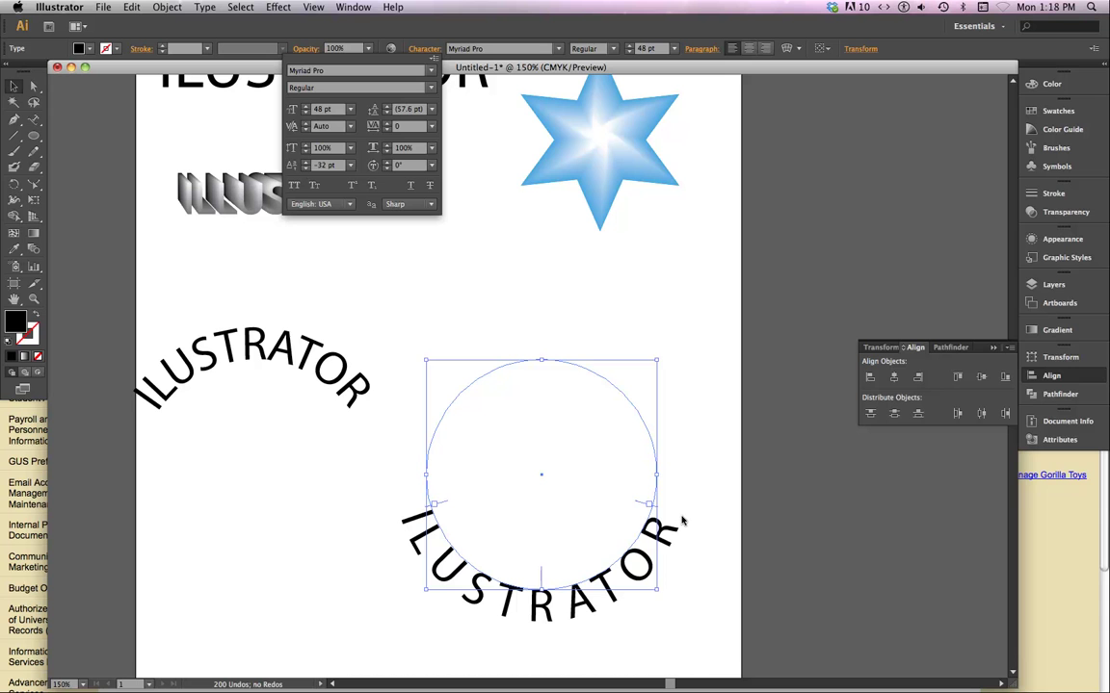
# Select all the characters of the bottom text and set their tracking to -80.
pyautogui.click(31, 109)
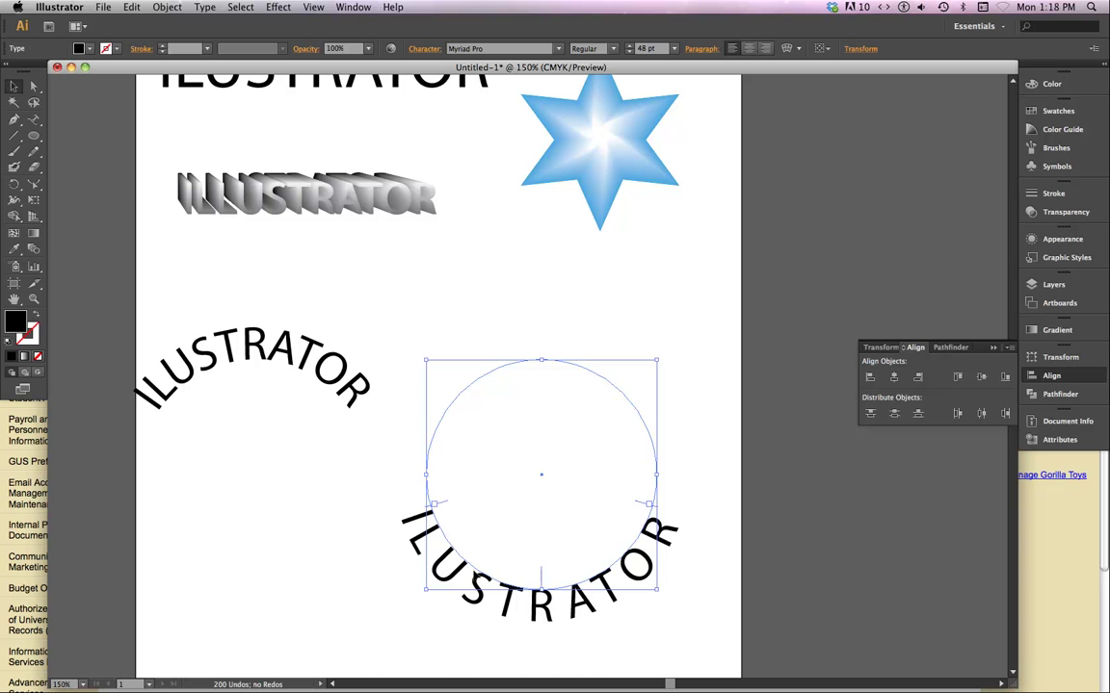
pyautogui.click(34, 119)
pyautogui.doubleClick(438, 515)
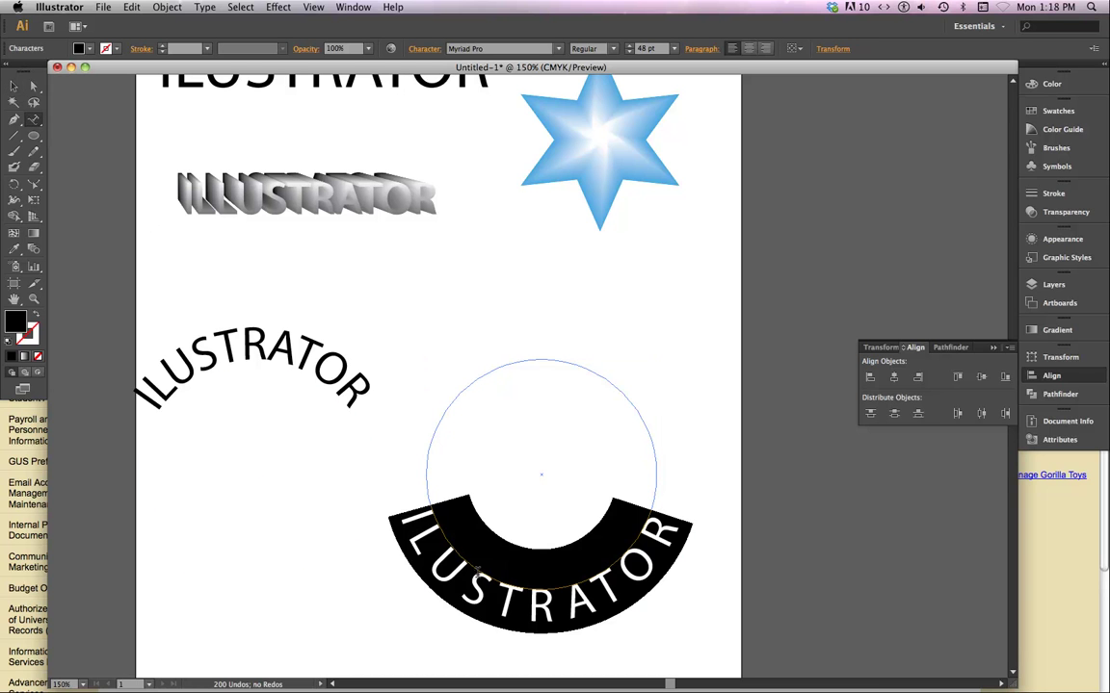
pyautogui.click(423, 49)
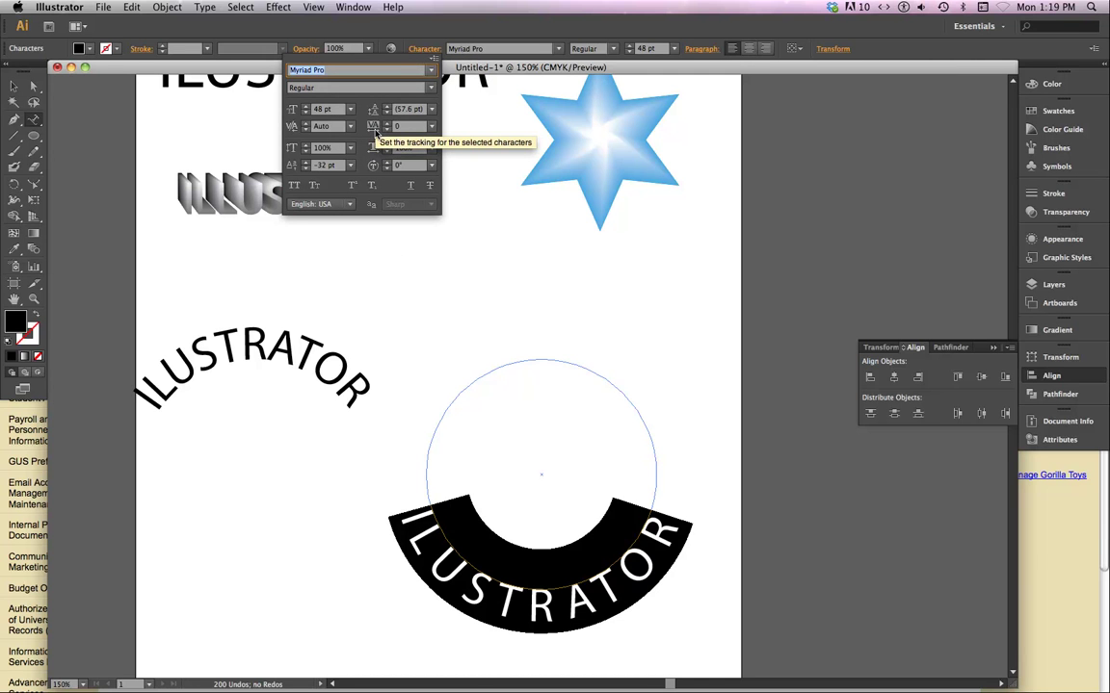
pyautogui.click(432, 128)
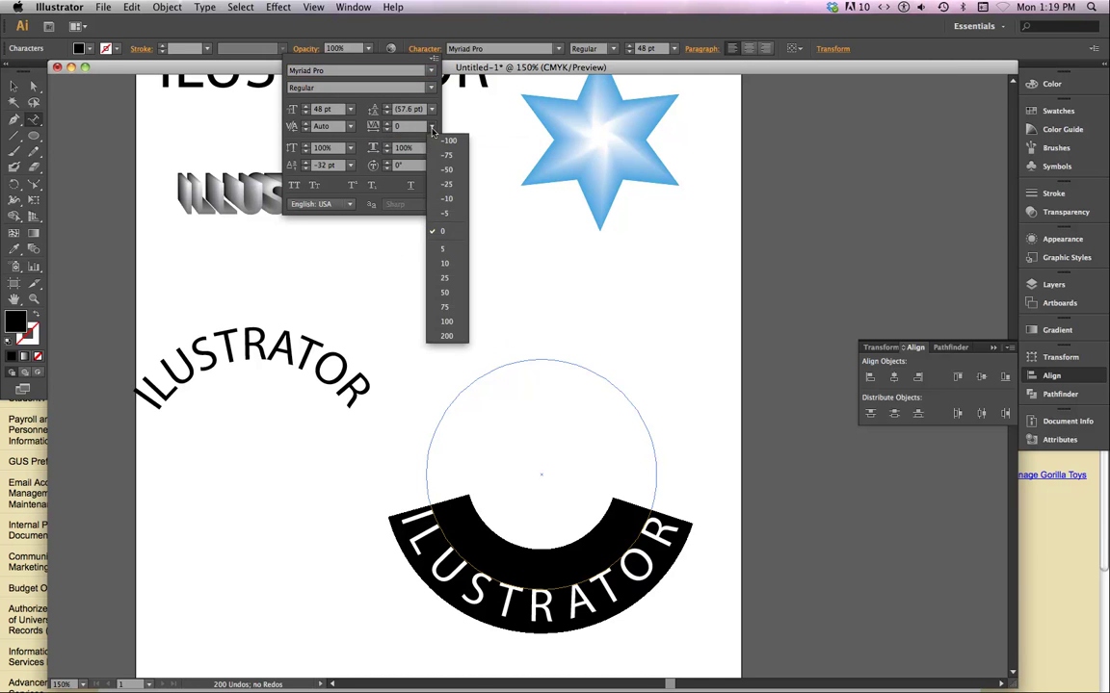
pyautogui.click(446, 184)
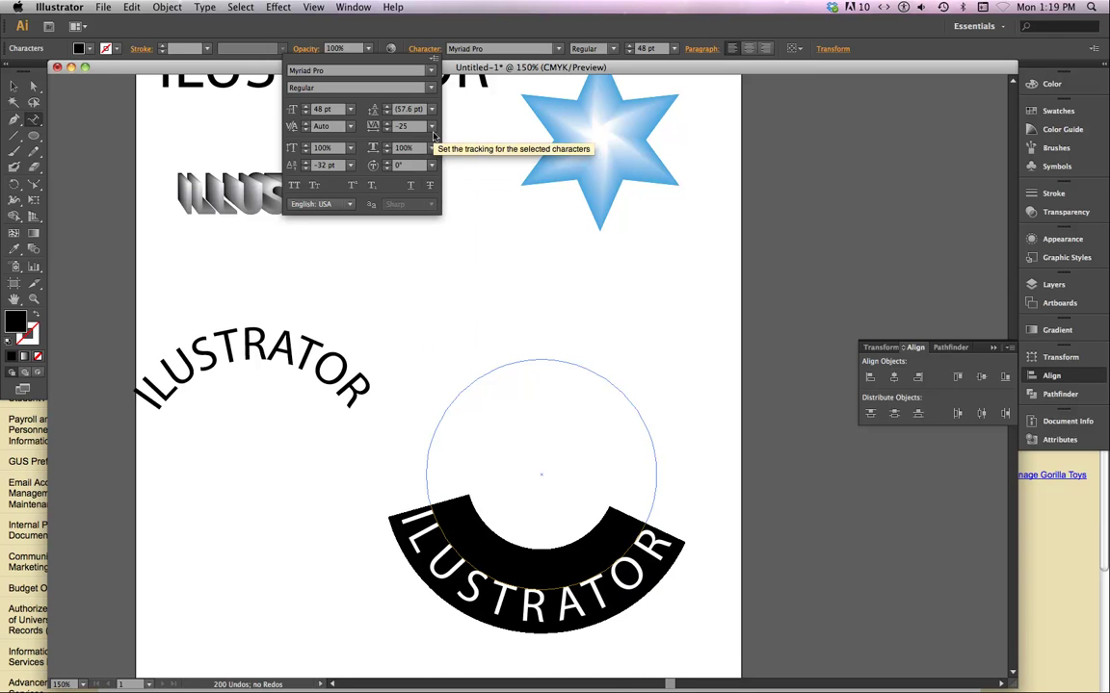
pyautogui.click(431, 127)
pyautogui.click(445, 171)
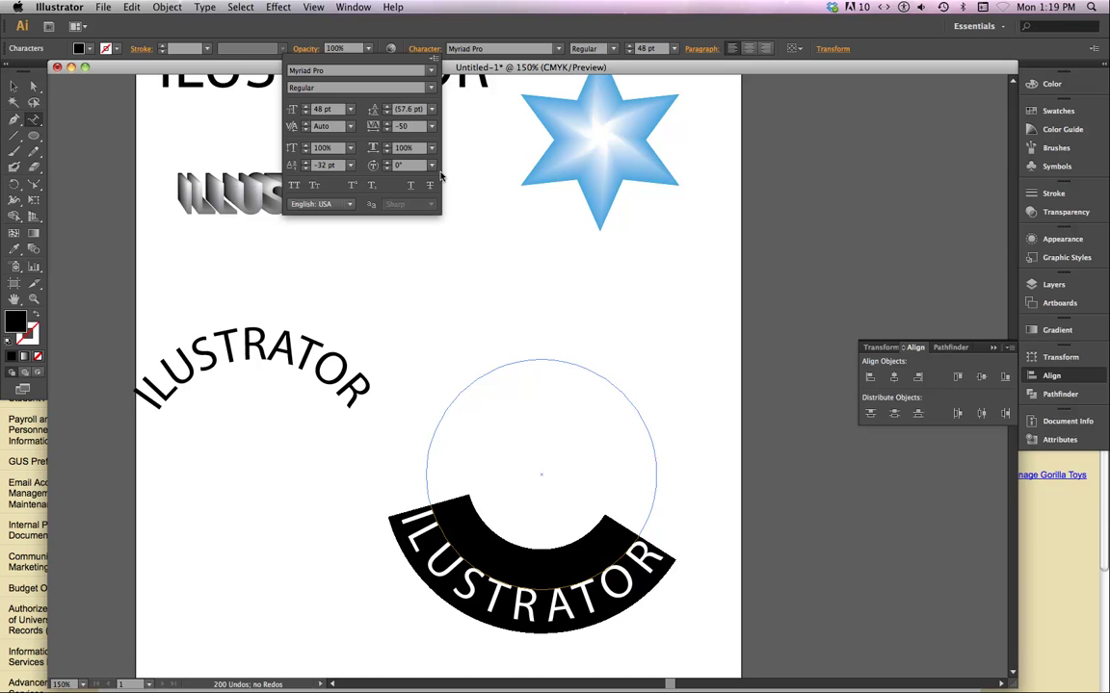
pyautogui.click(387, 131)
pyautogui.click(386, 131)
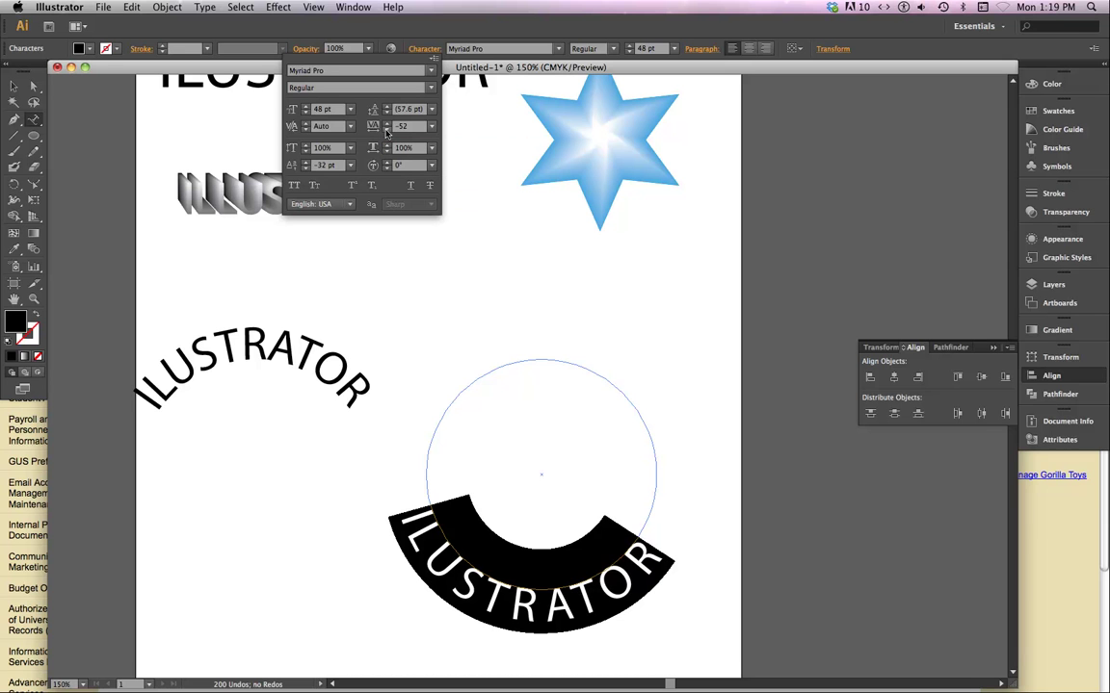
pyautogui.click(386, 131)
pyautogui.click(386, 131)
pyautogui.click(386, 131)
pyautogui.click(387, 131)
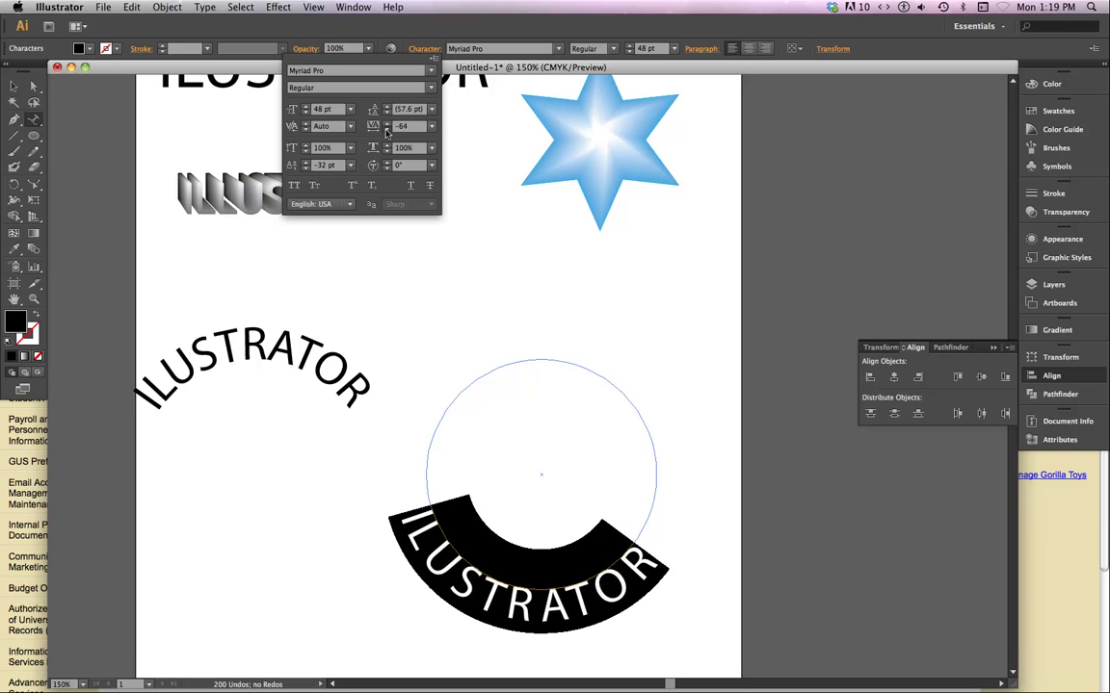
pyautogui.click(387, 131)
pyautogui.click(386, 131)
pyautogui.click(387, 131)
pyautogui.click(386, 131)
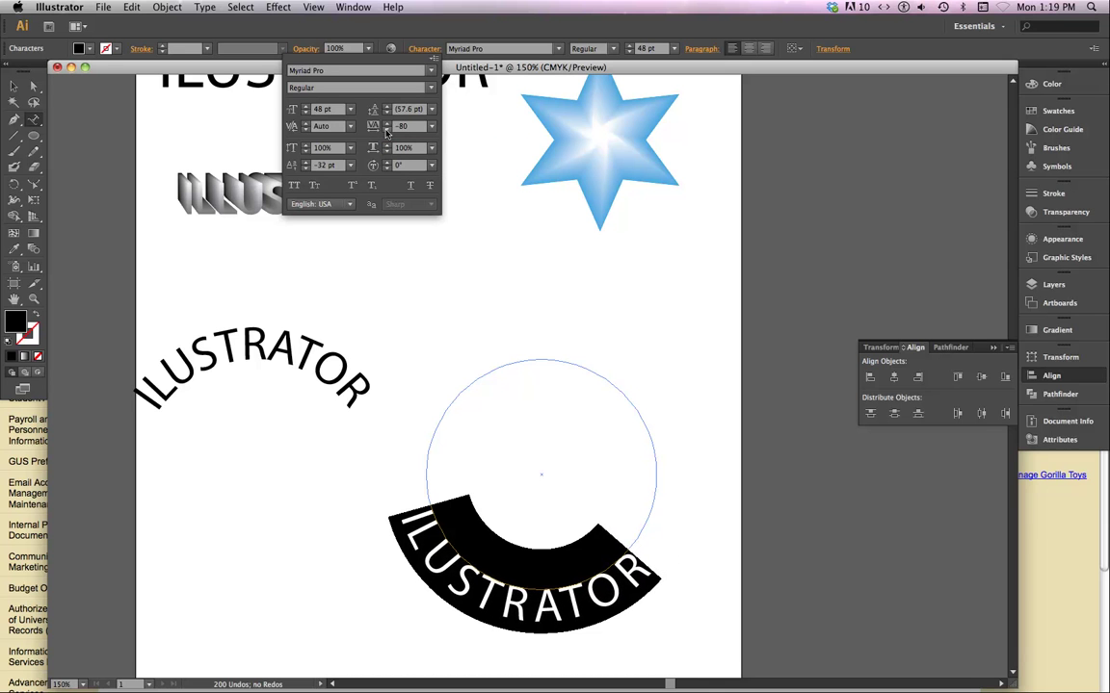
pyautogui.click(425, 381)
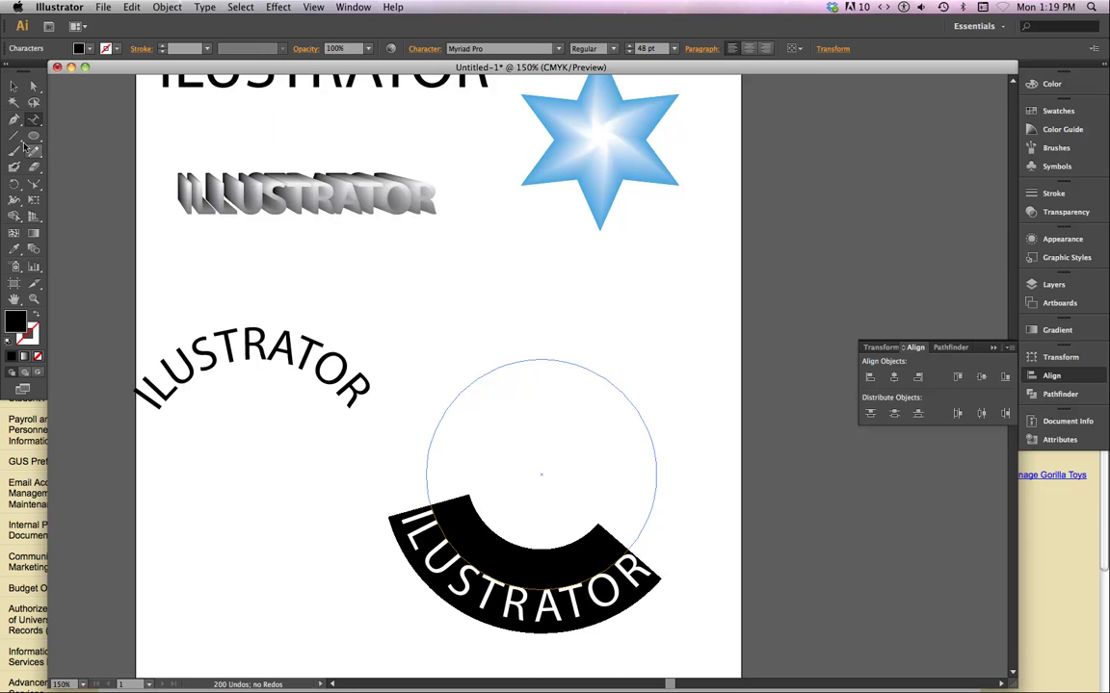
# Pull in the bottom text's end bracket and recenter the word at the bottom of its circle.
pyautogui.click(15, 87)
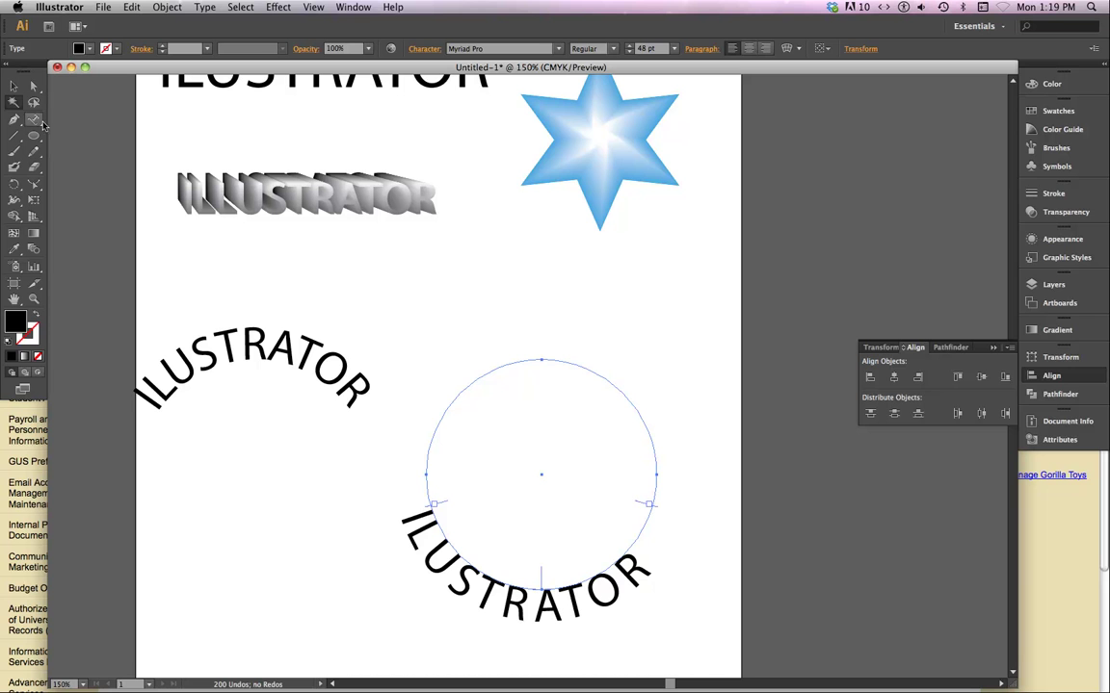
pyautogui.click(14, 87)
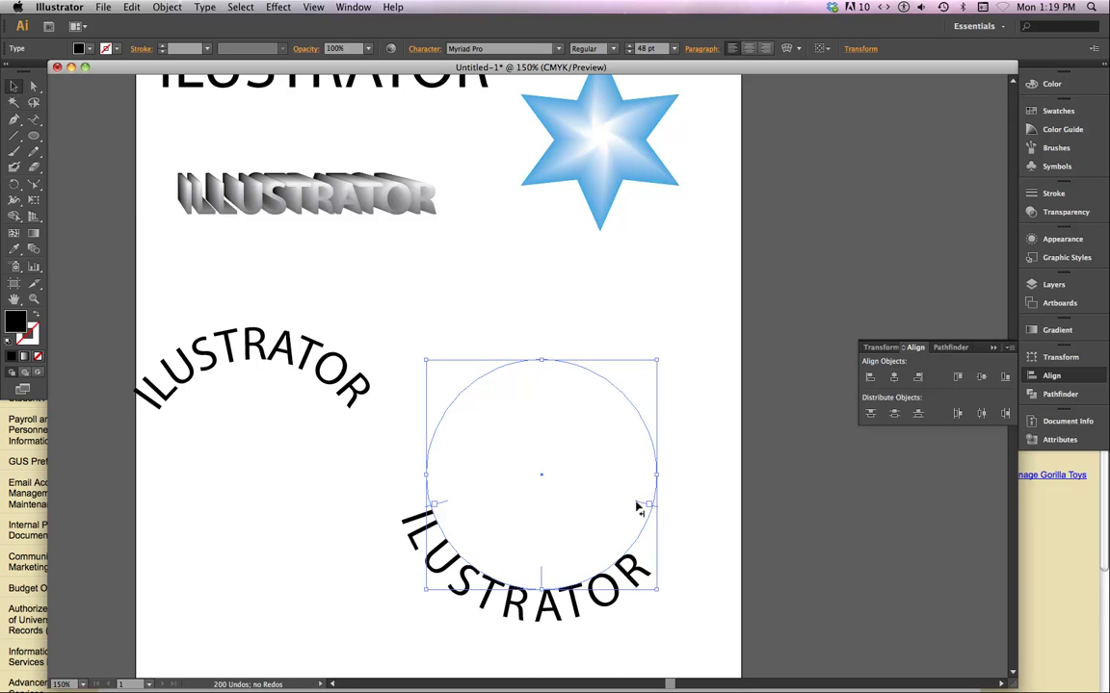
pyautogui.moveTo(638, 507); pyautogui.dragTo(624, 540)
pyautogui.moveTo(521, 577); pyautogui.dragTo(540, 578)
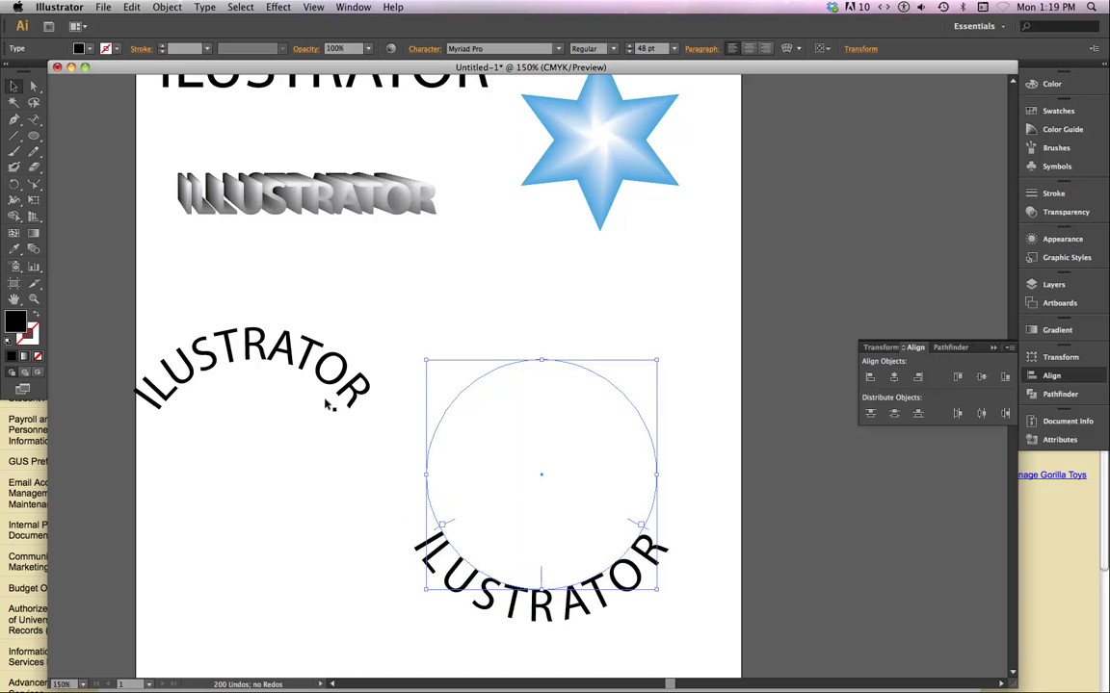
# Select both circular texts, align their centers so the two circles coincide, and deselect them.
pyautogui.moveTo(176, 321); pyautogui.dragTo(651, 512)
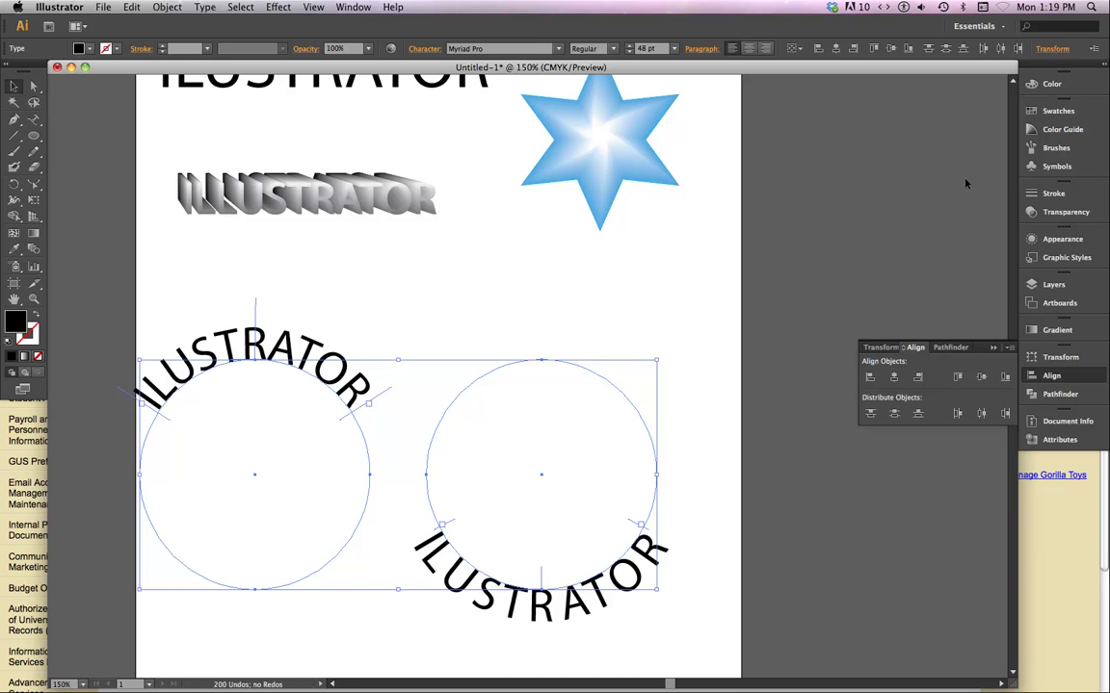
pyautogui.click(893, 378)
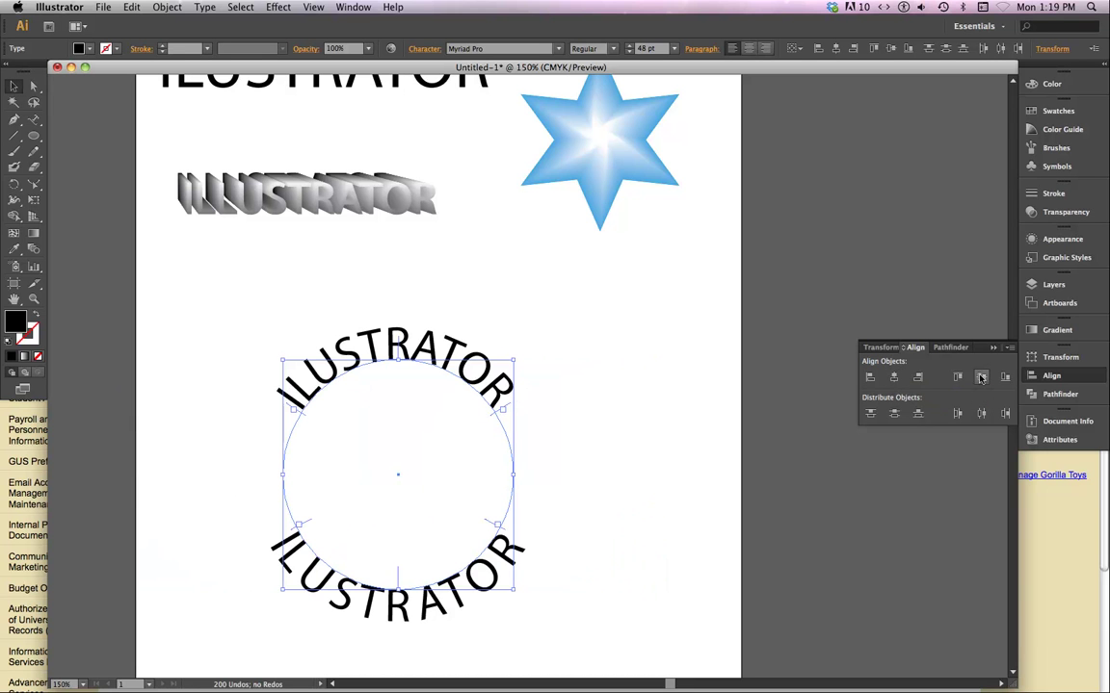
pyautogui.click(571, 408)
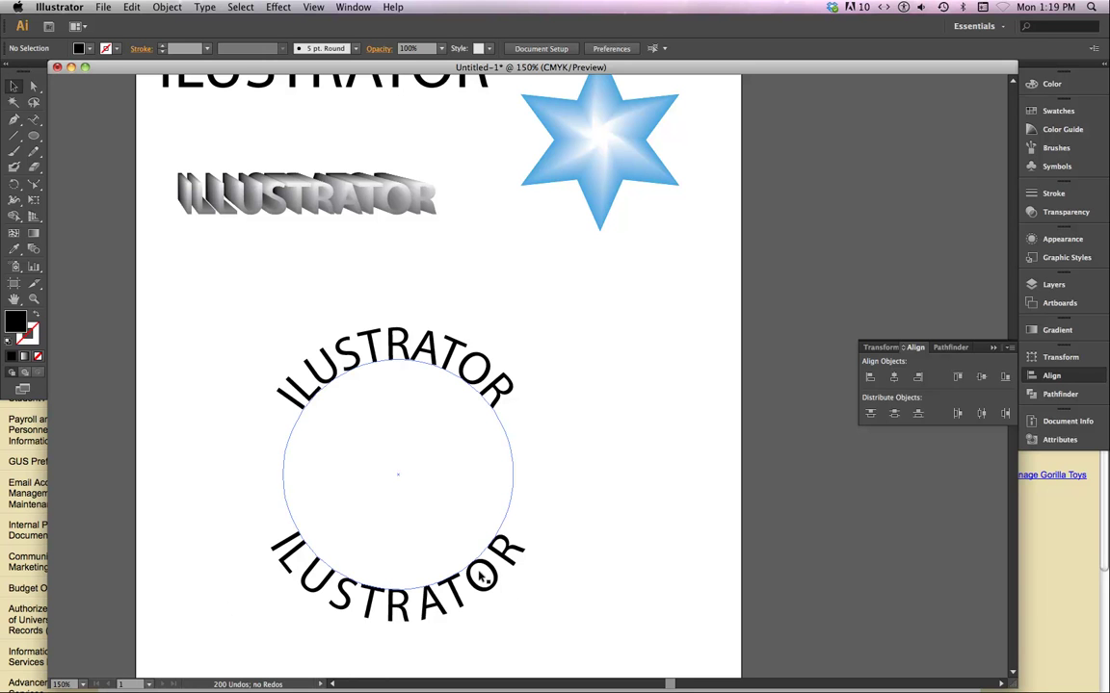
# Insert the missing second L into the bottom text so it spells ILLUSTRATOR, and shift its end bracket outward along the circle.
pyautogui.click(35, 125)
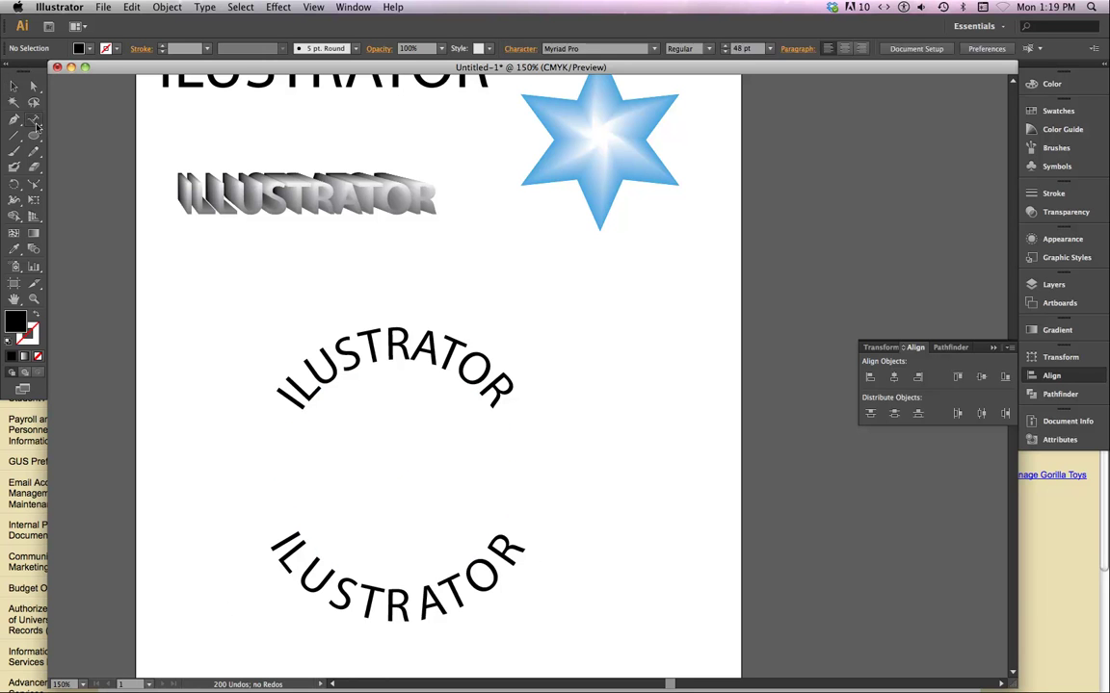
pyautogui.doubleClick(425, 605)
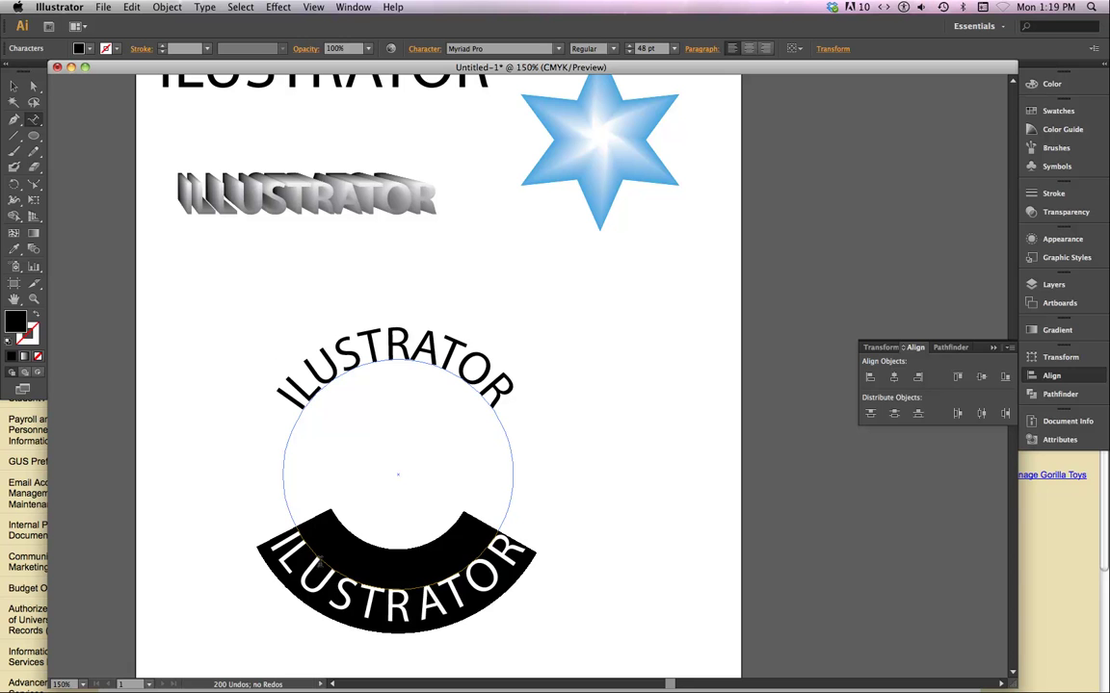
pyautogui.click(318, 534)
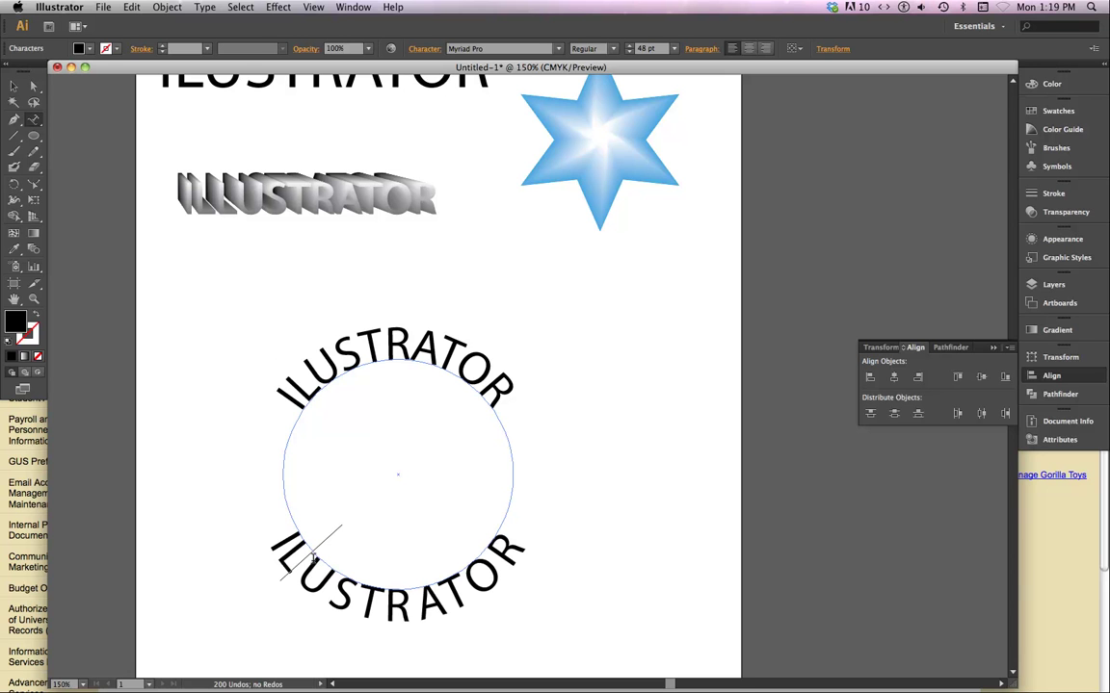
pyautogui.write('L')
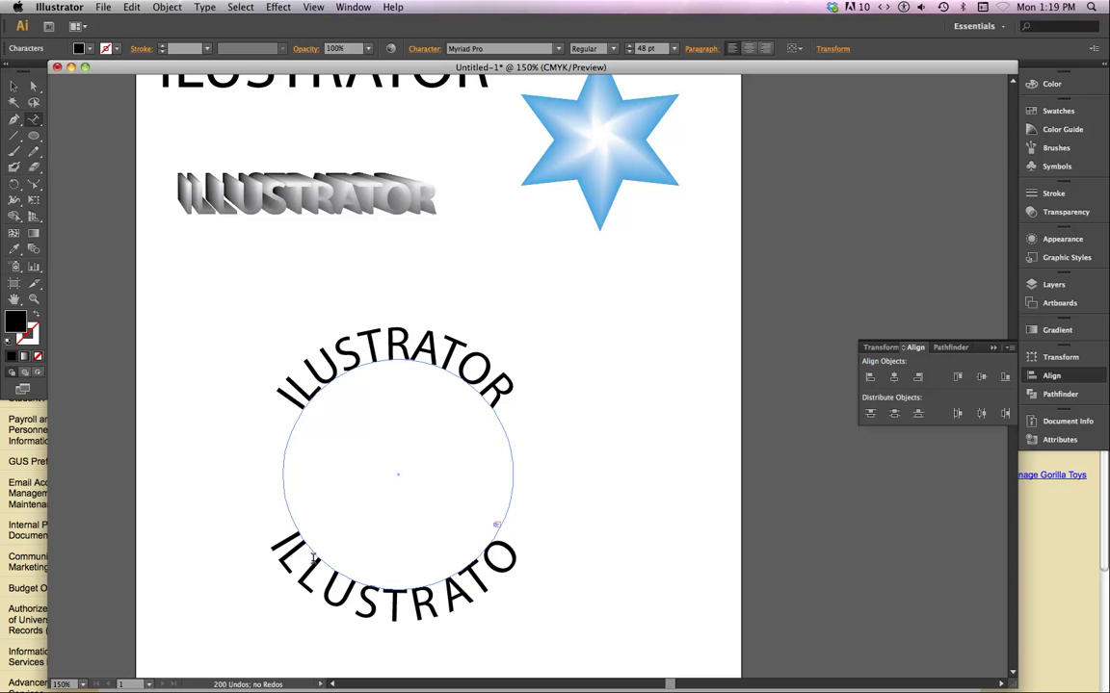
pyautogui.click(13, 86)
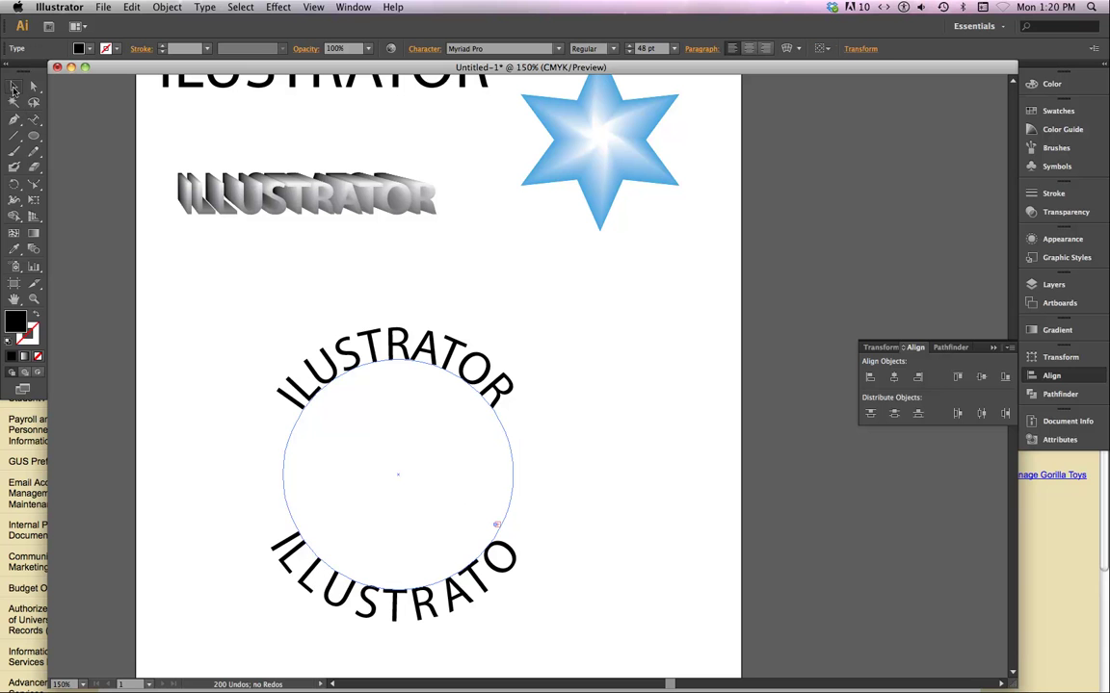
pyautogui.moveTo(491, 526)
pyautogui.mouseDown()
pyautogui.moveTo(498, 504)
pyautogui.moveTo(502, 515)
pyautogui.mouseUp()
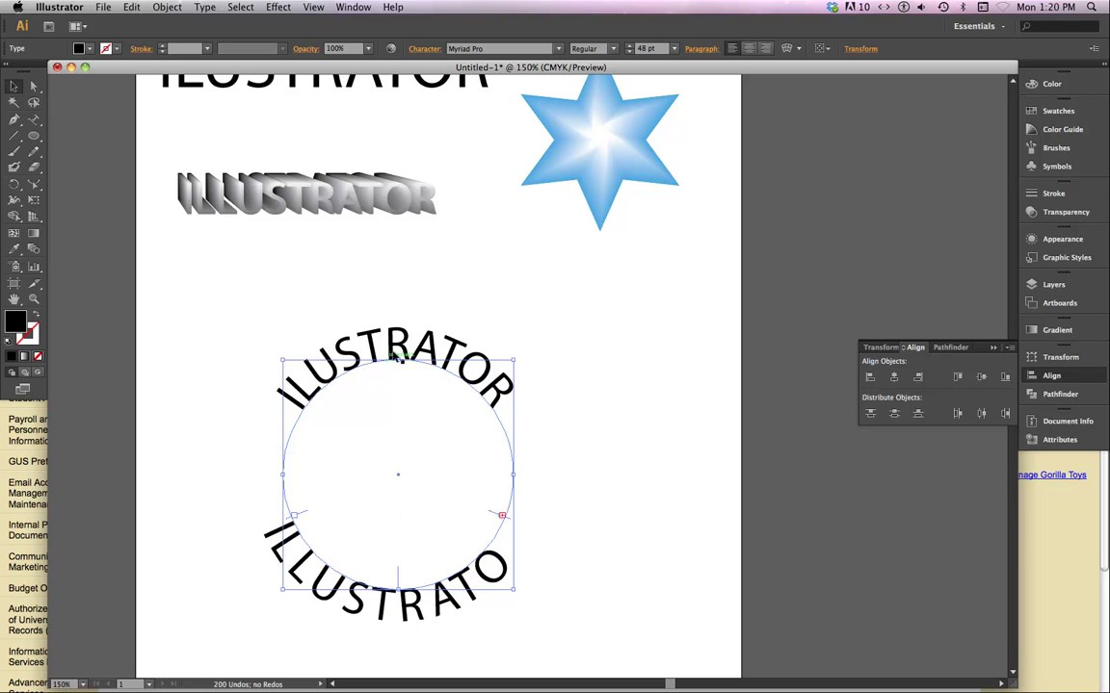
# Insert the missing second L into the top text so it spells ILLUSTRATOR.
pyautogui.press('t')
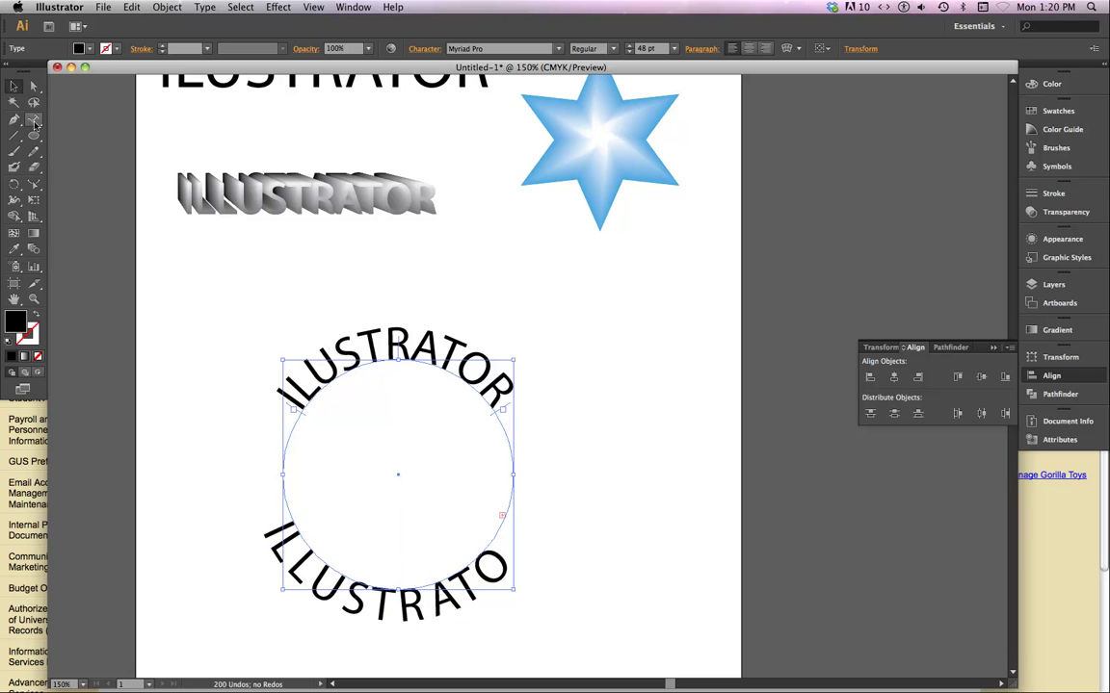
pyautogui.click(287, 345)
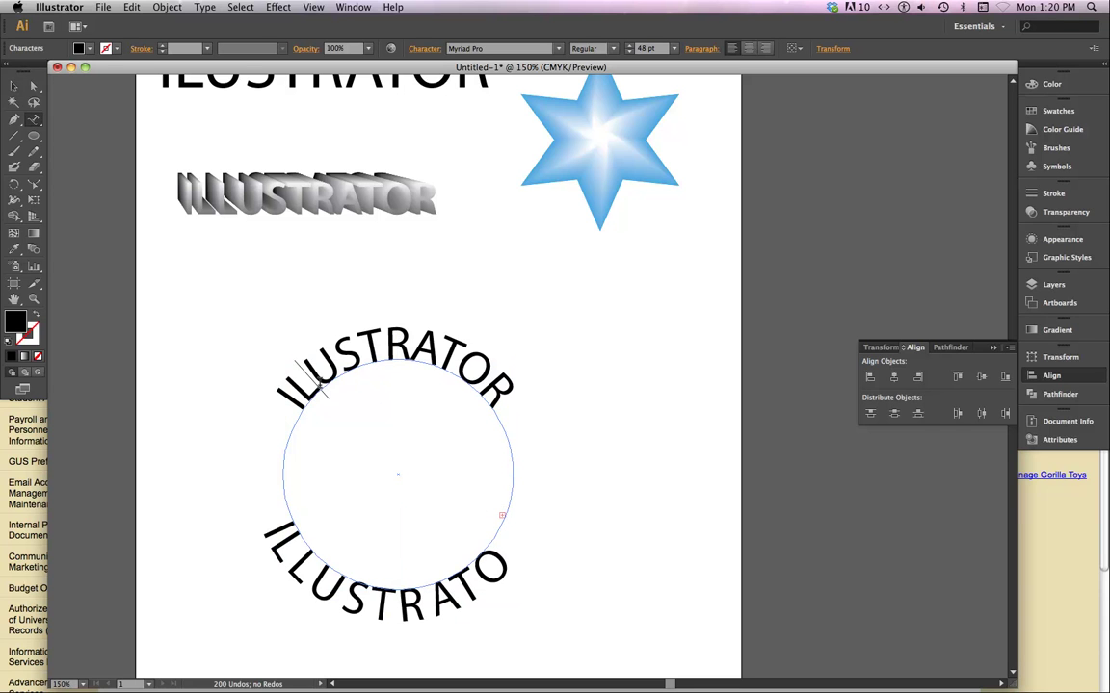
pyautogui.write('L')
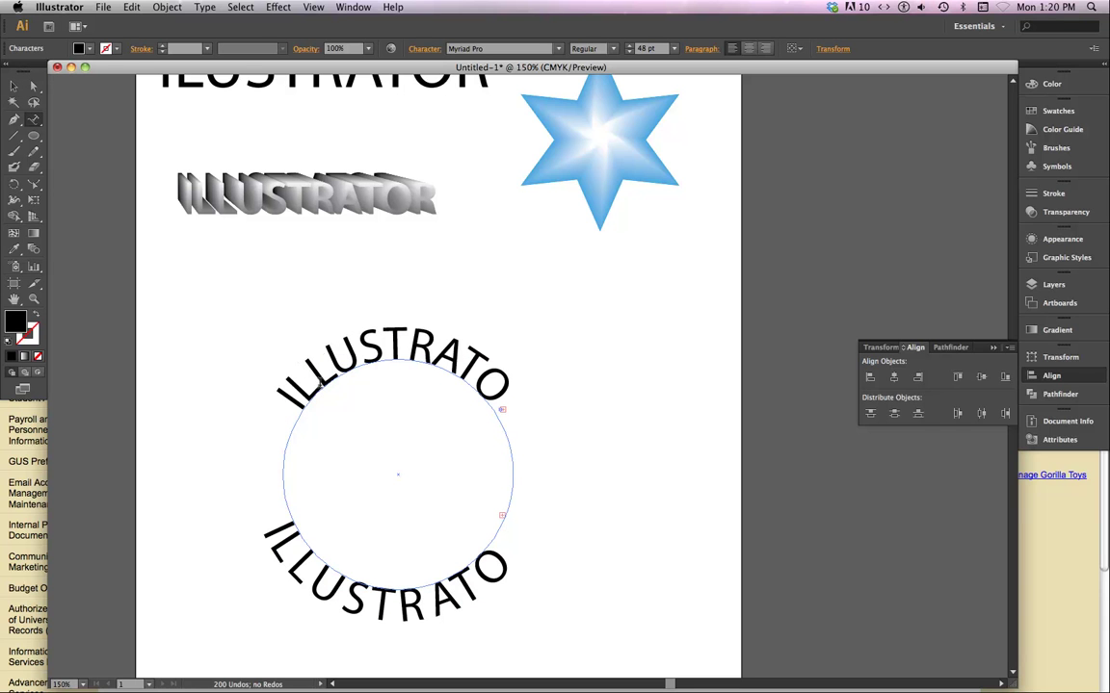
pyautogui.press('Escape')
# Extend the end brackets of the top and bottom texts to fit the whole word, and recenter both words on the circle.
pyautogui.click(438, 350)
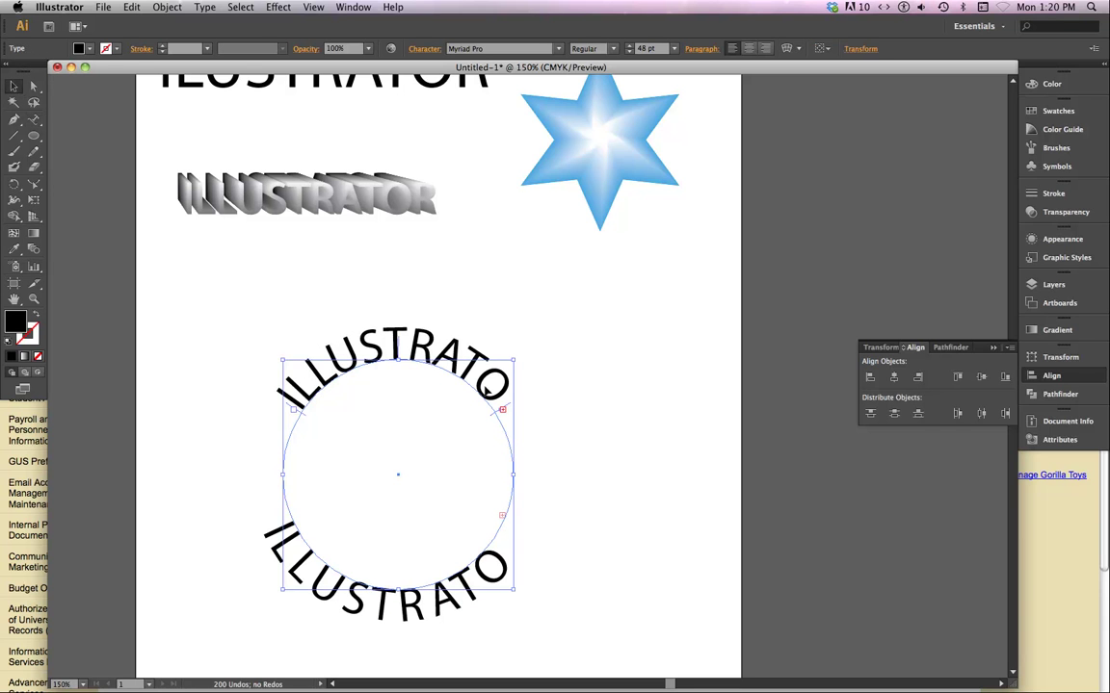
pyautogui.moveTo(508, 404); pyautogui.dragTo(516, 427)
pyautogui.moveTo(414, 359); pyautogui.dragTo(396, 360)
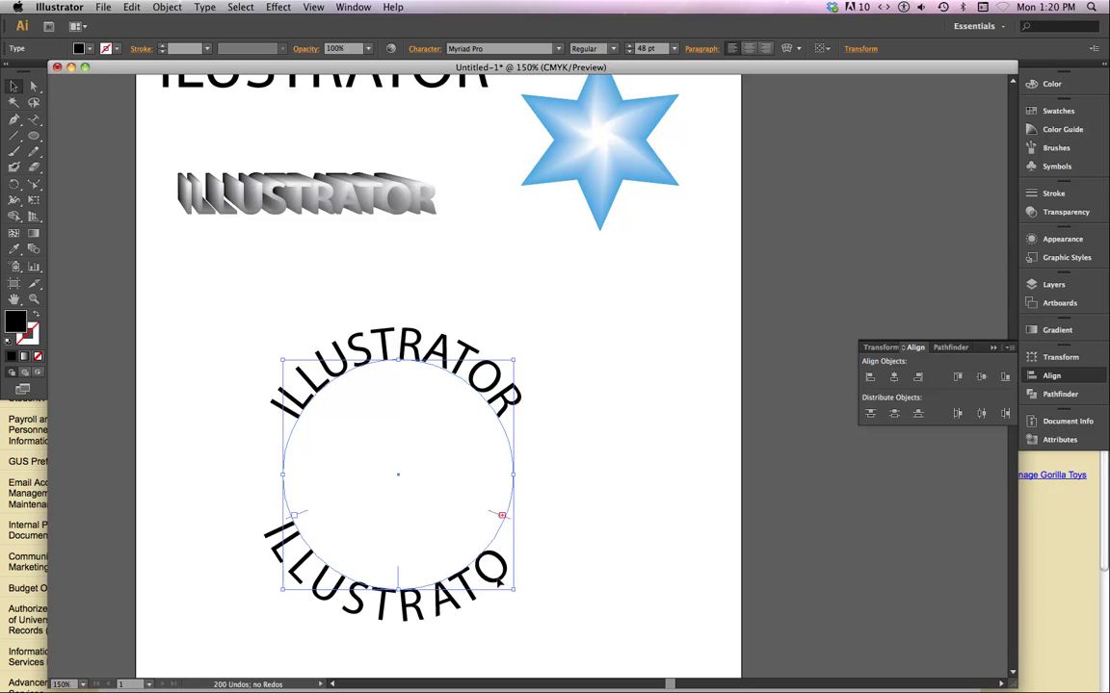
pyautogui.moveTo(496, 517); pyautogui.dragTo(493, 513)
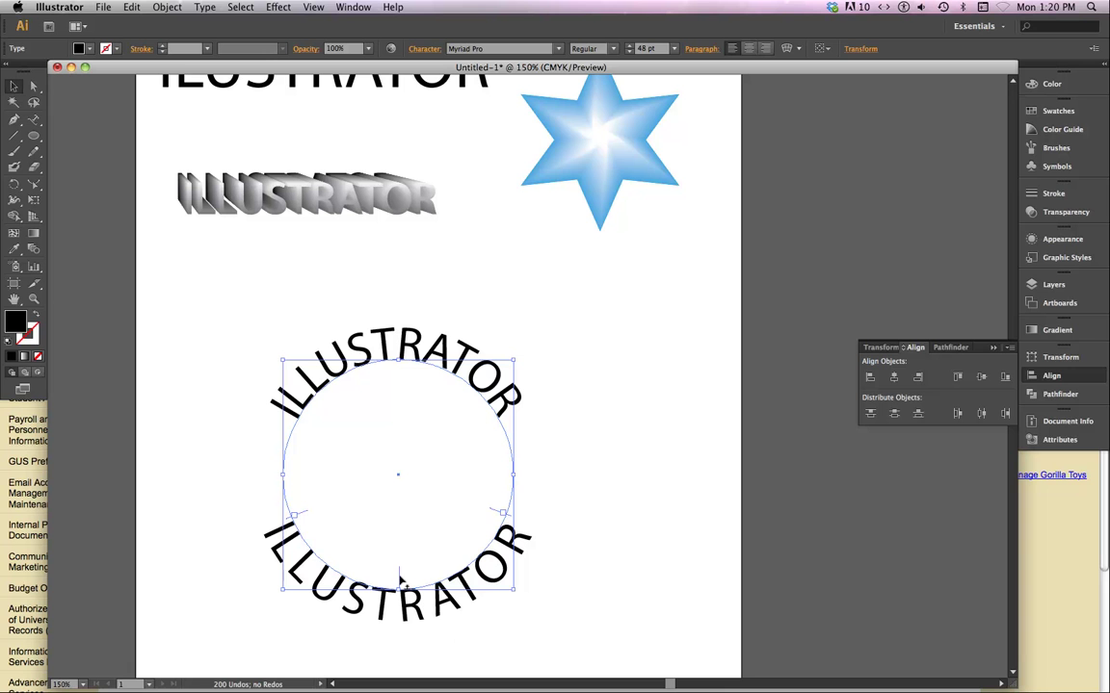
pyautogui.moveTo(397, 580); pyautogui.dragTo(398, 580)
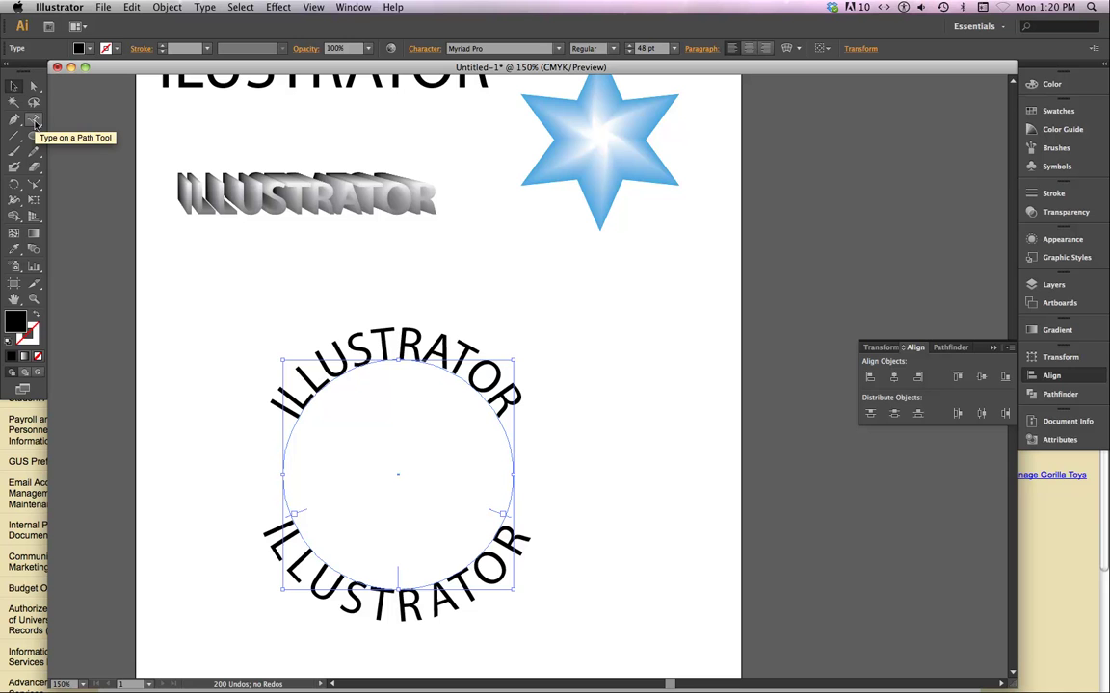
pyautogui.click(35, 123)
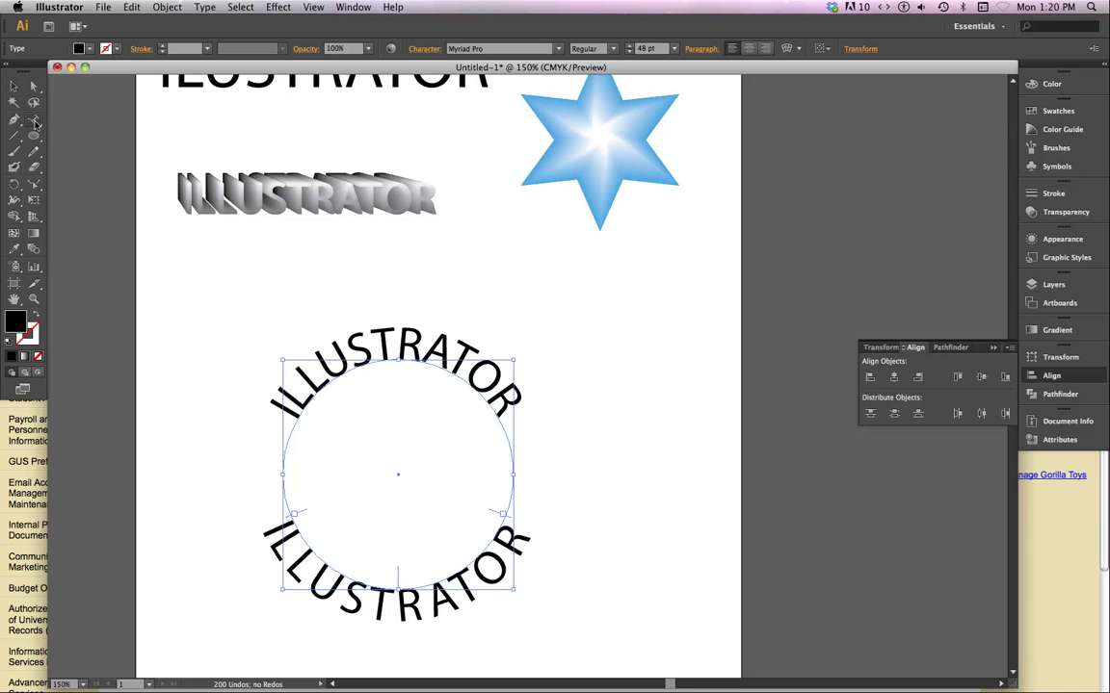
pyautogui.click(397, 352)
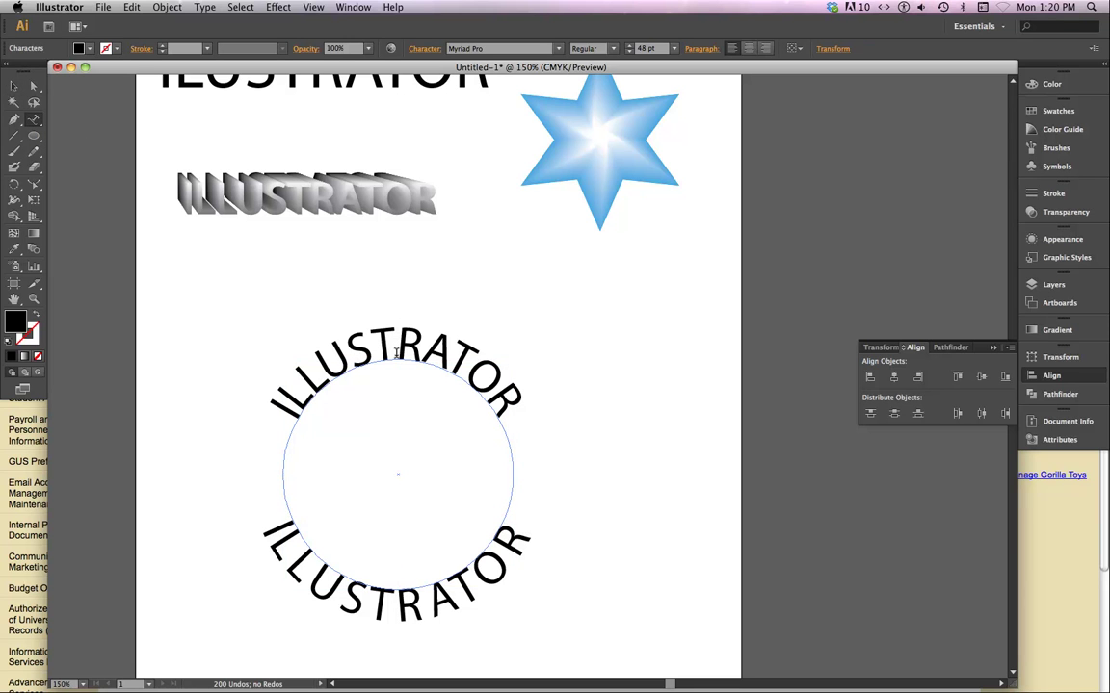
pyautogui.click(13, 86)
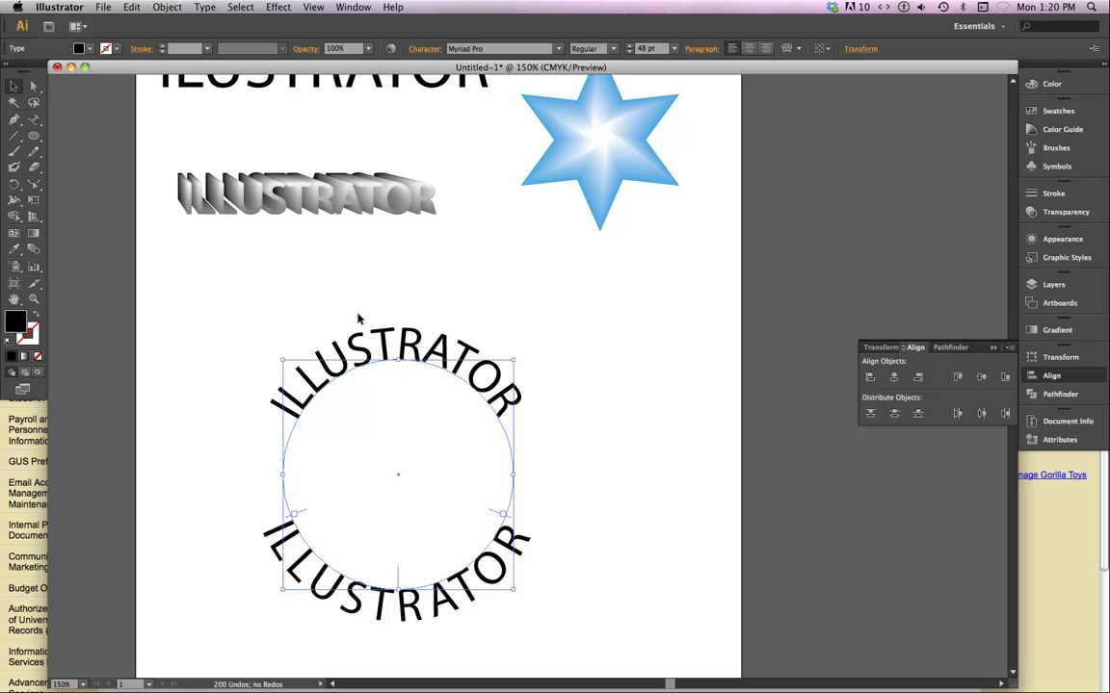
pyautogui.click(426, 478)
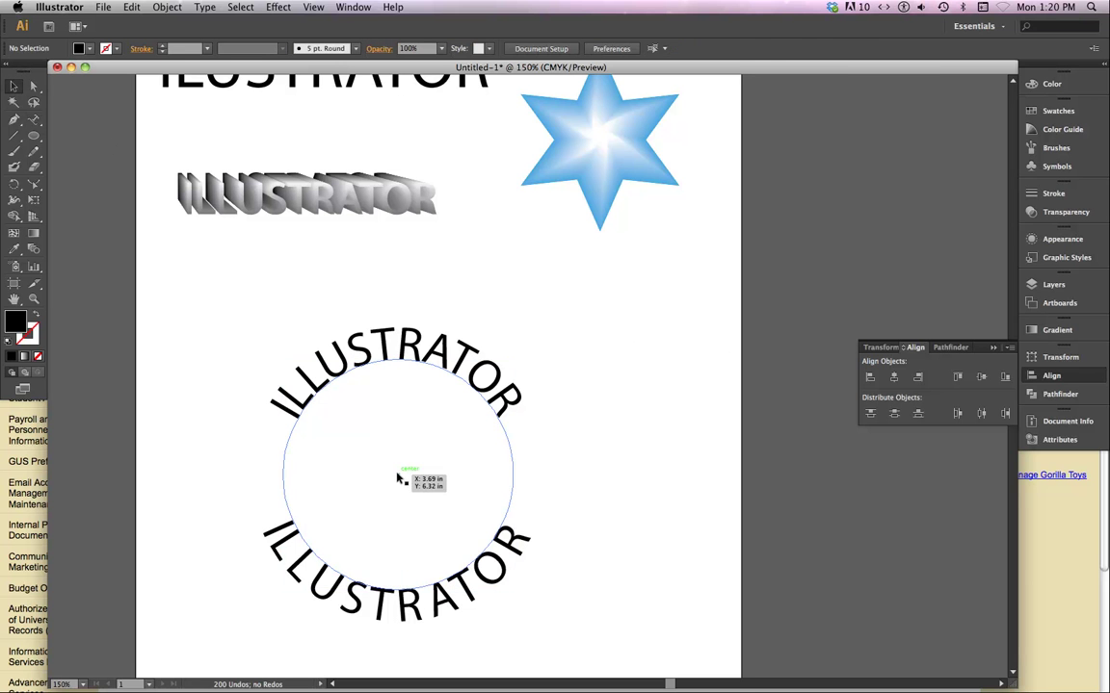
# Move the bottom text's circle clear of the top one, and replace the top circle's text with VECTOR SOFTAE.
pyautogui.moveTo(396, 475); pyautogui.dragTo(630, 500)
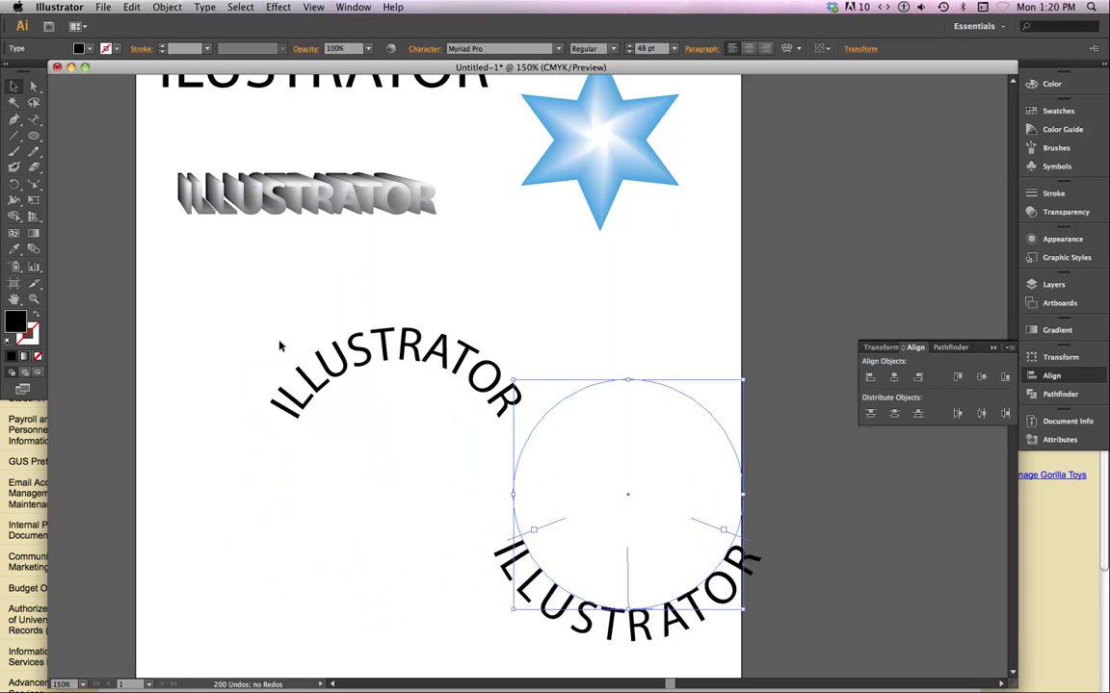
pyautogui.click(371, 355)
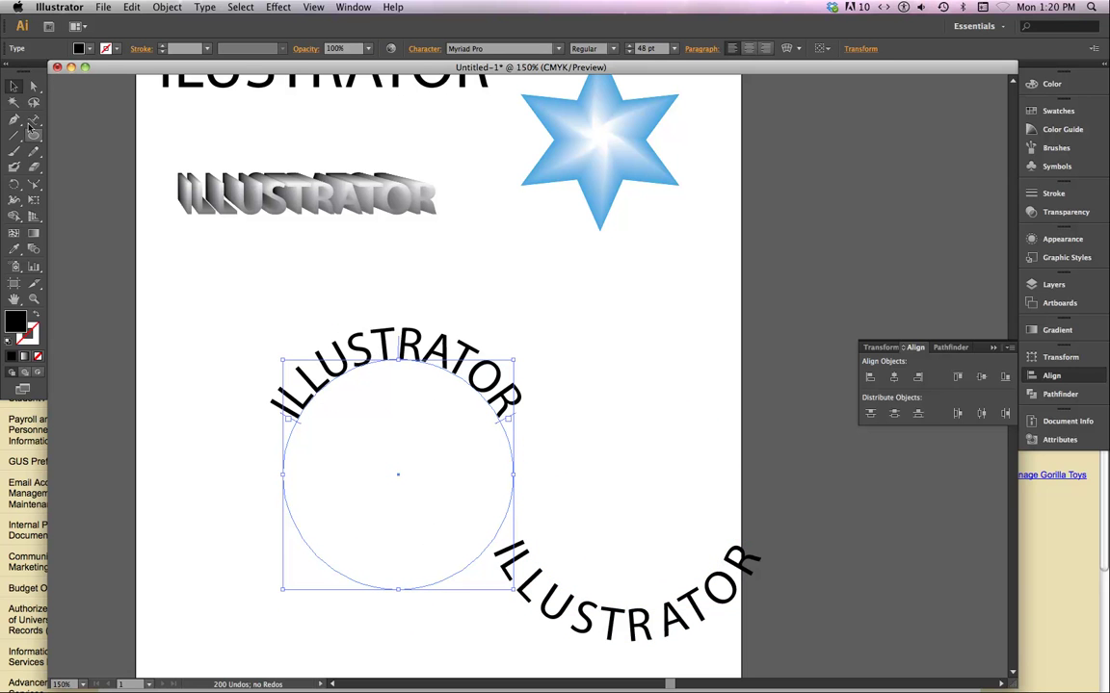
pyautogui.click(35, 122)
pyautogui.doubleClick(395, 353)
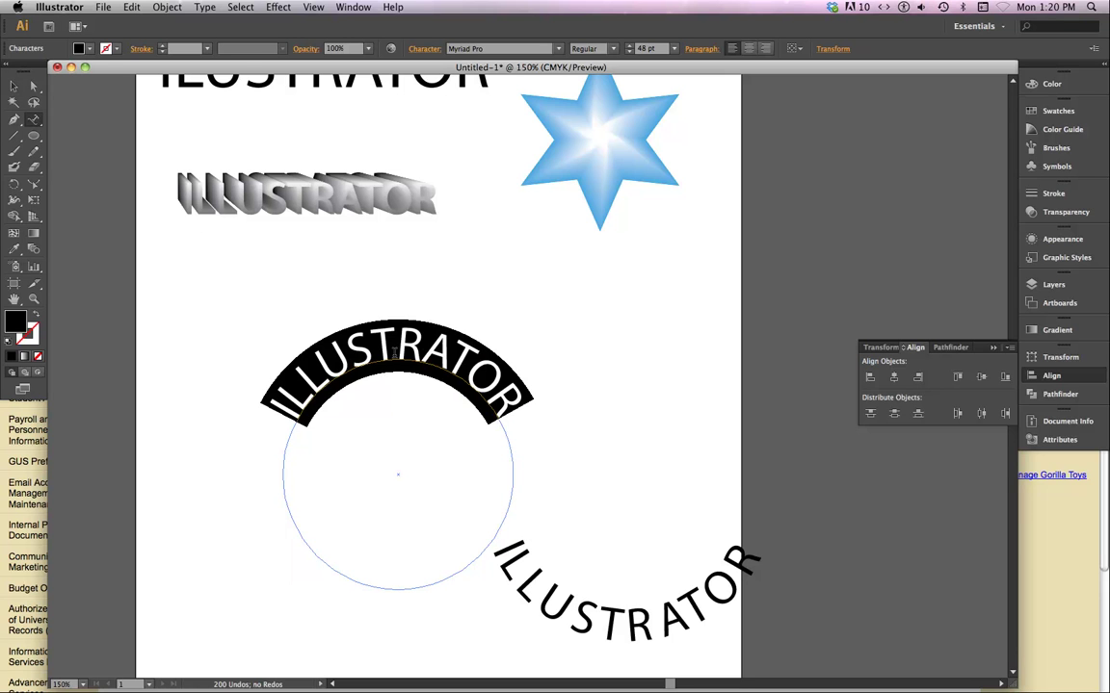
pyautogui.write('VECT')
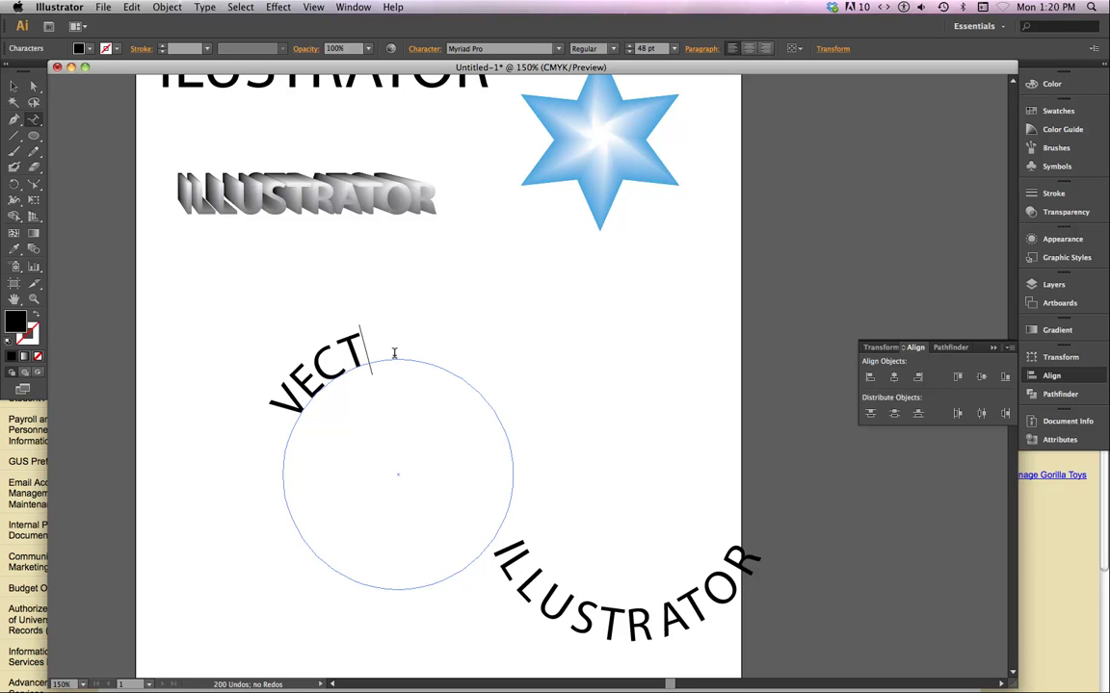
pyautogui.write('OR S')
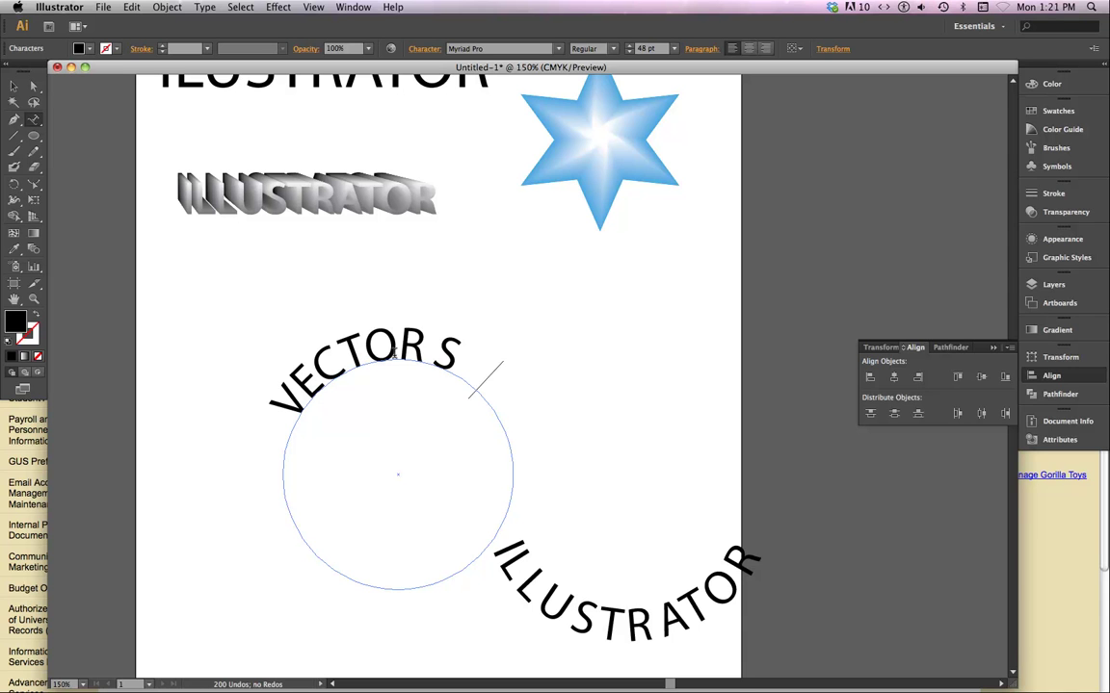
pyautogui.write('OFT')
pyautogui.press('Escape')
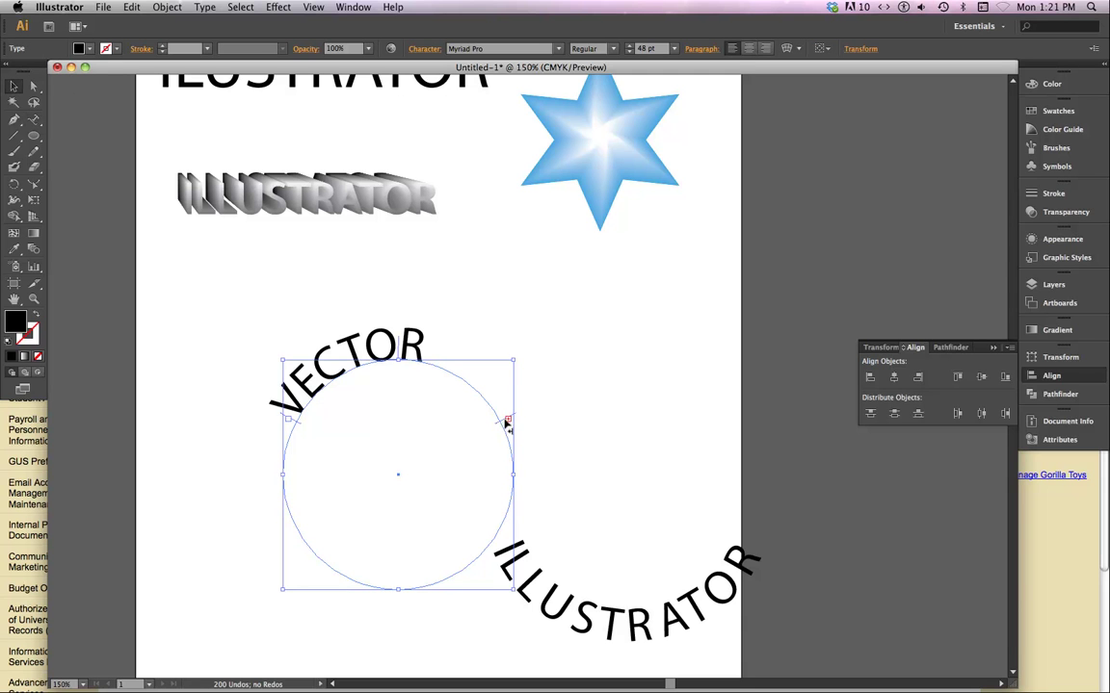
# Extend the top text's end bracket around the circle to reveal the full phrase, and correct it to VECTOR SOFTWARE.
pyautogui.moveTo(507, 422); pyautogui.dragTo(509, 535)
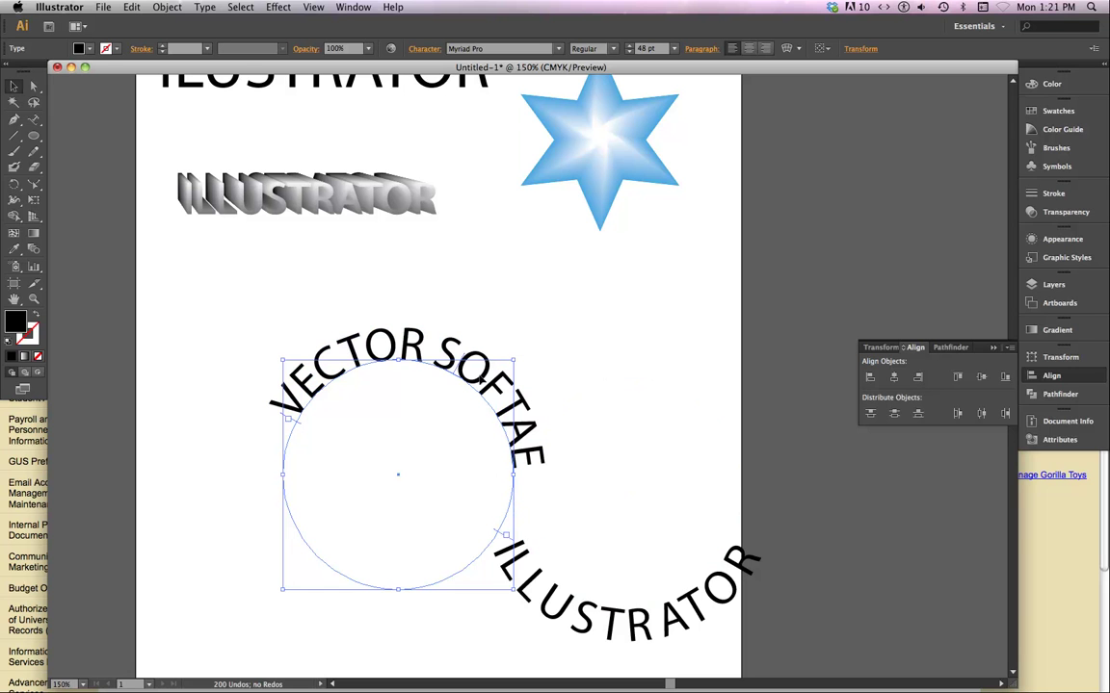
pyautogui.click(33, 118)
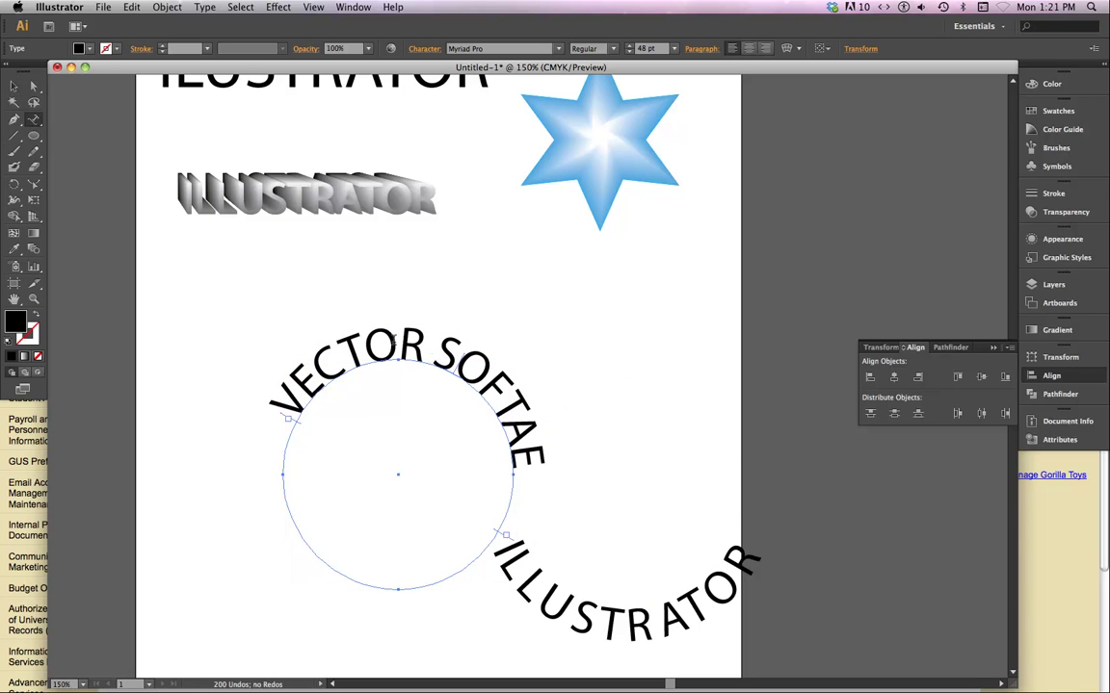
pyautogui.click(453, 378)
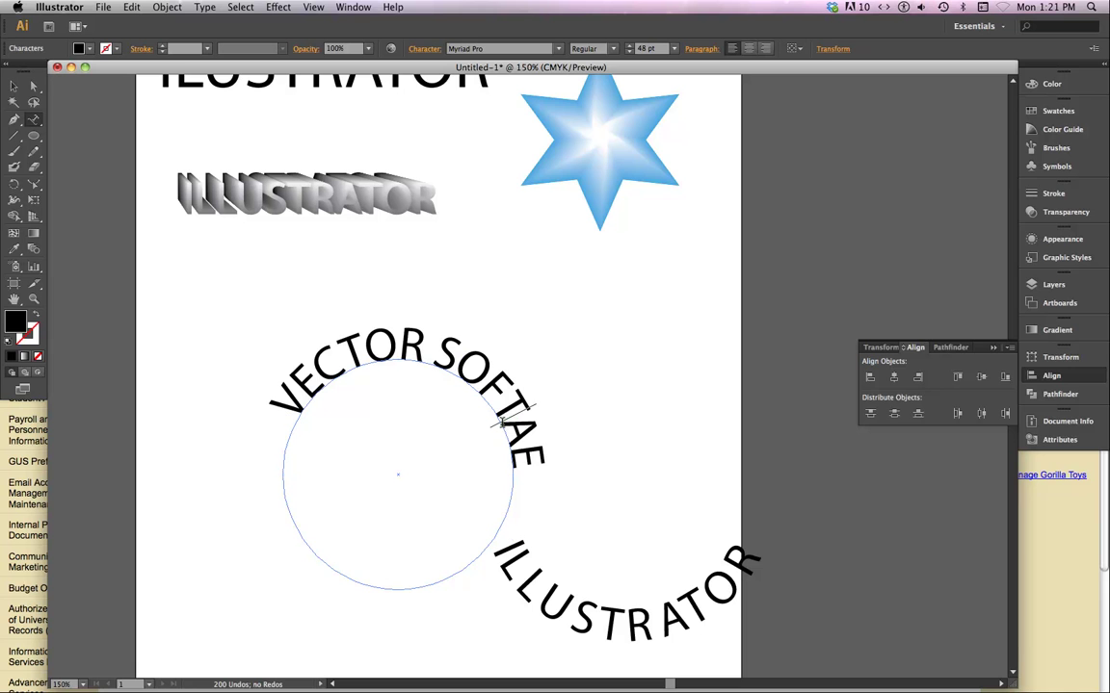
pyautogui.write('W')
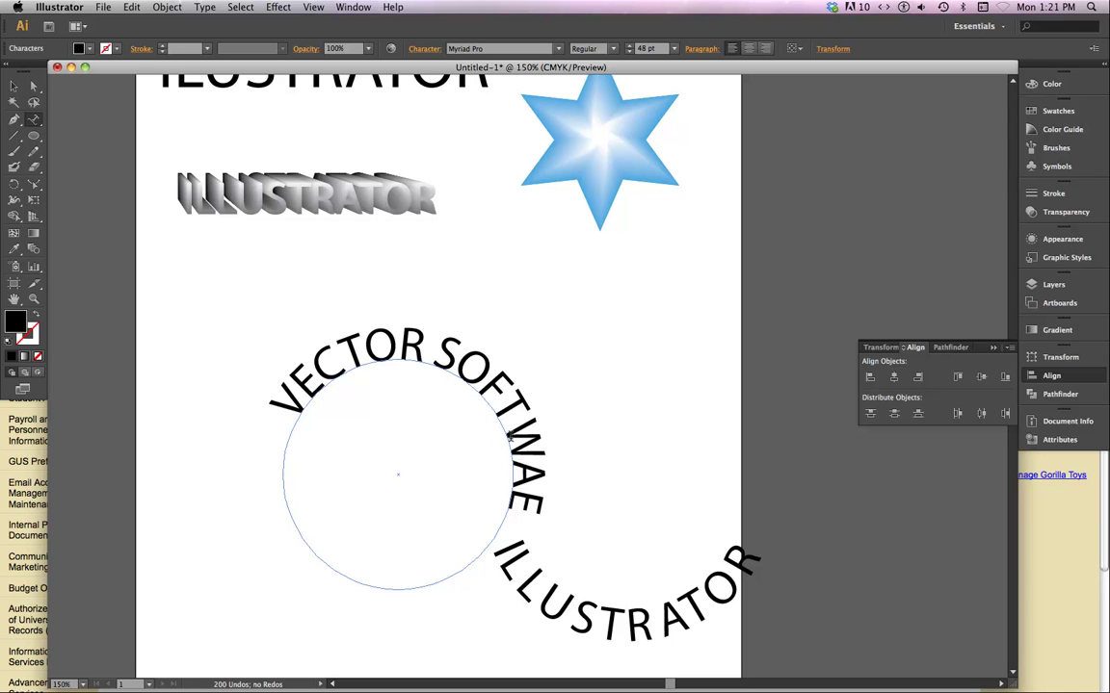
pyautogui.click(535, 498)
pyautogui.write('R')
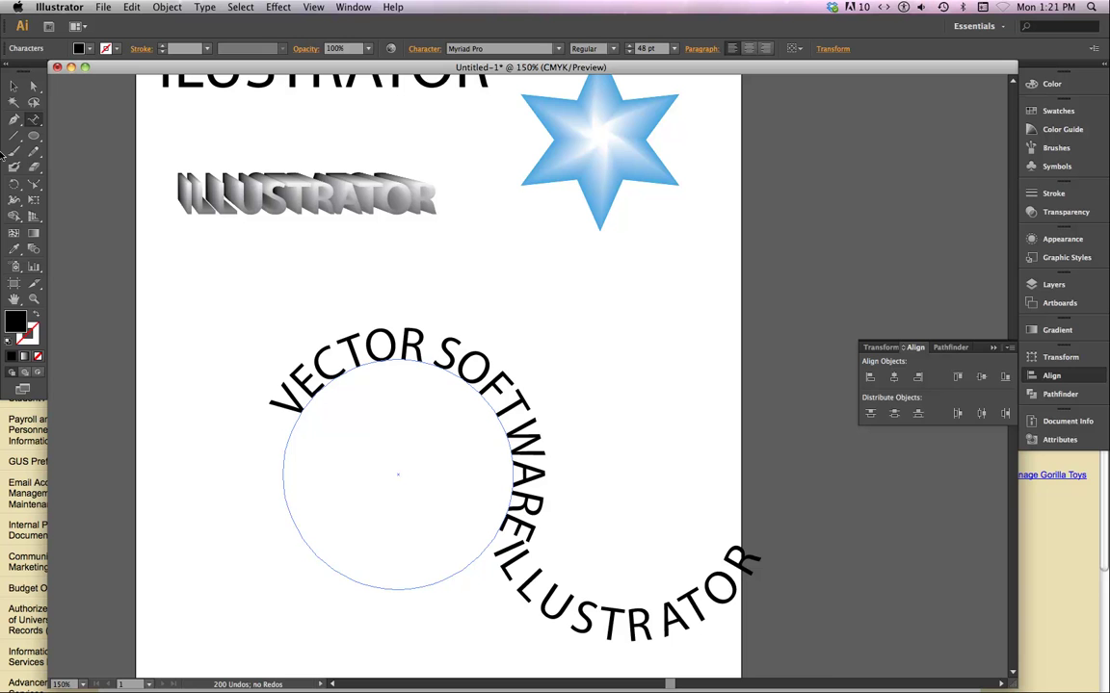
# Center VECTOR SOFTWARE over the top of its circle, and move that circle up and to the left.
pyautogui.click(13, 87)
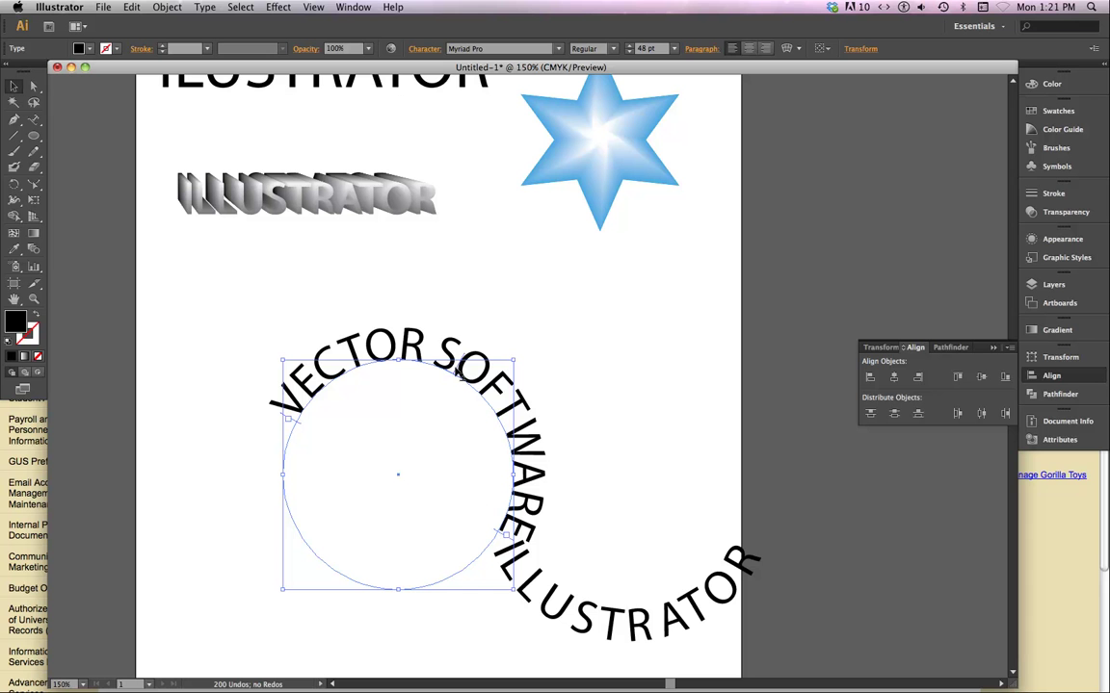
pyautogui.moveTo(460, 371); pyautogui.dragTo(399, 351)
pyautogui.moveTo(398, 482); pyautogui.dragTo(337, 446)
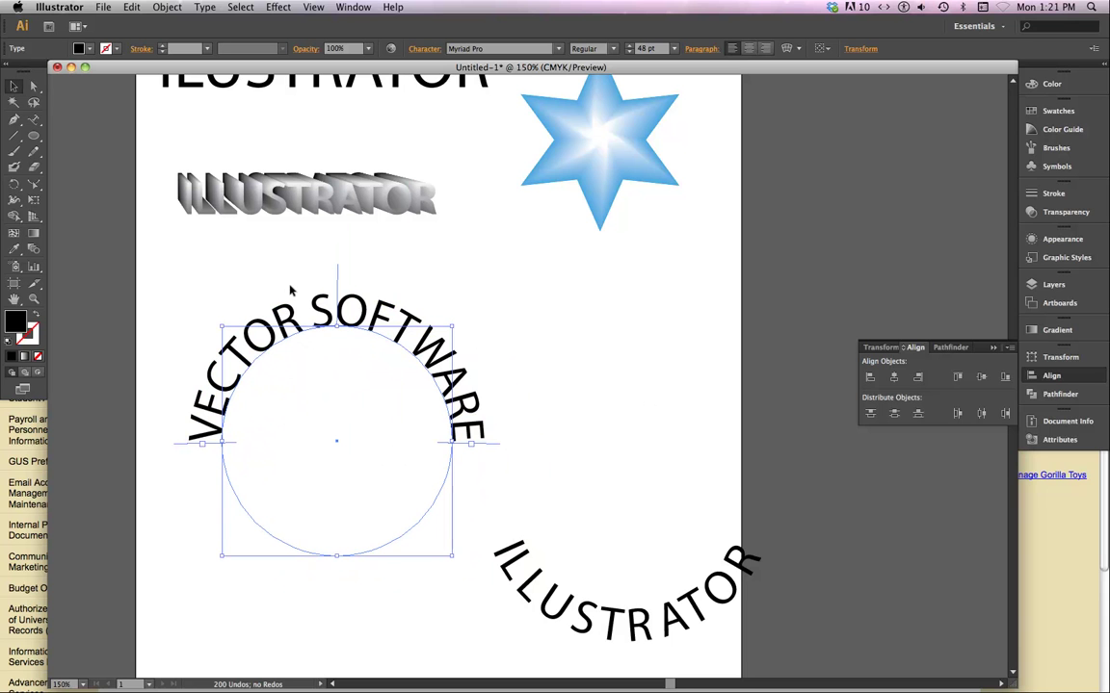
# Select both circular texts, align their centers horizontally and vertically so the circles coincide, and deselect them.
pyautogui.moveTo(204, 280); pyautogui.dragTo(732, 650)
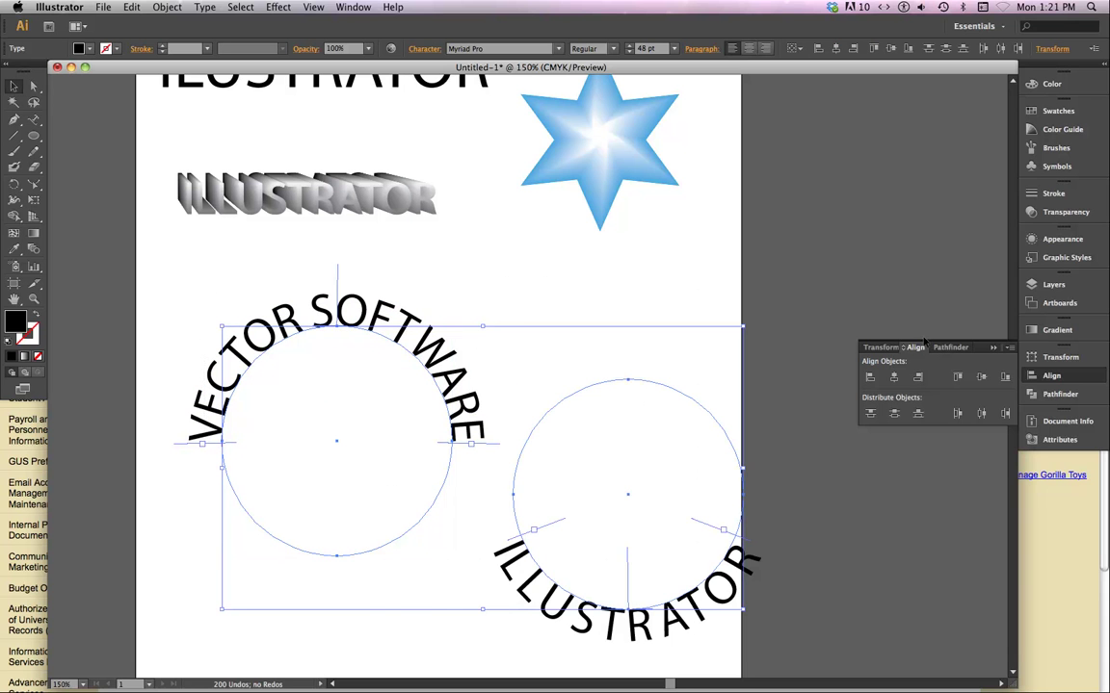
pyautogui.click(894, 379)
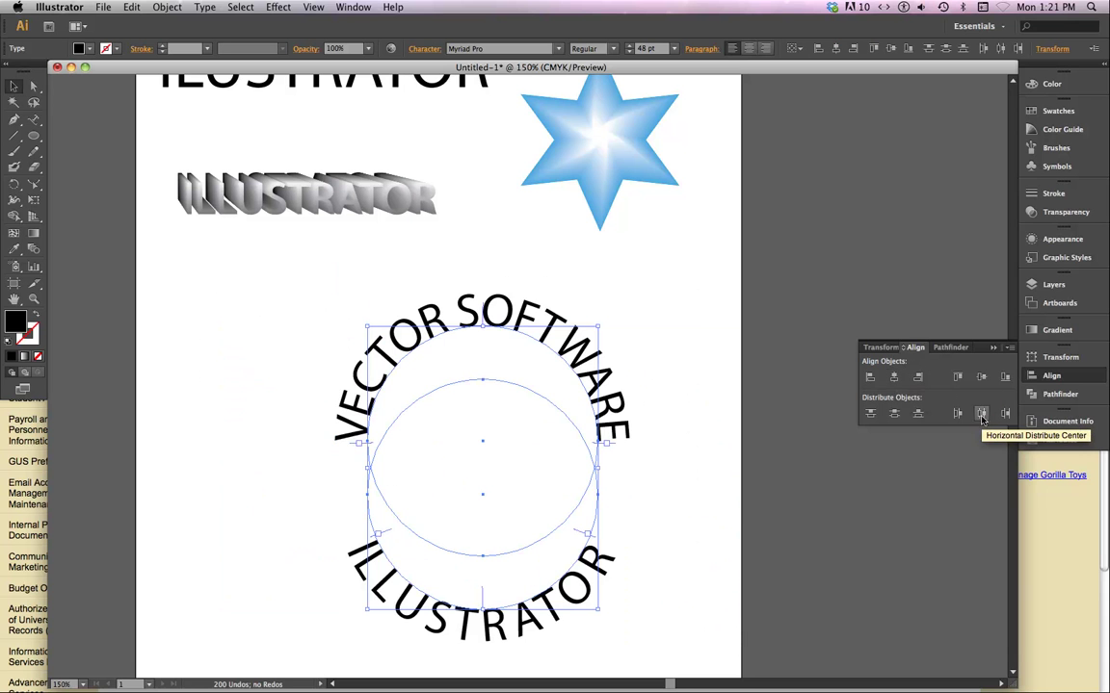
pyautogui.click(981, 376)
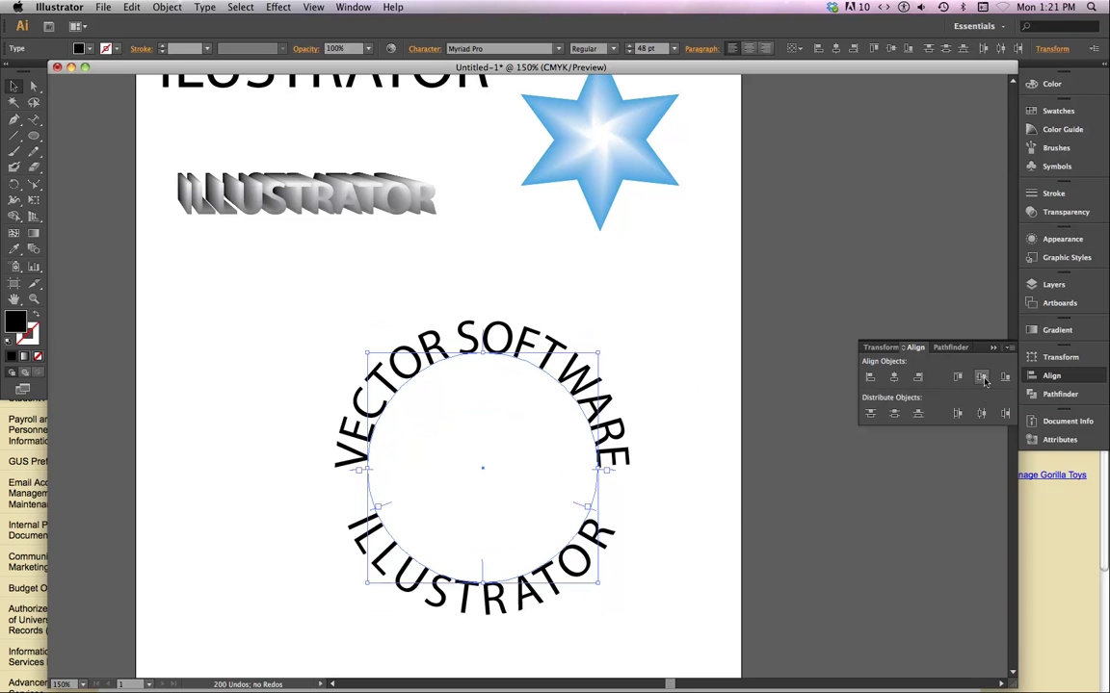
pyautogui.click(323, 340)
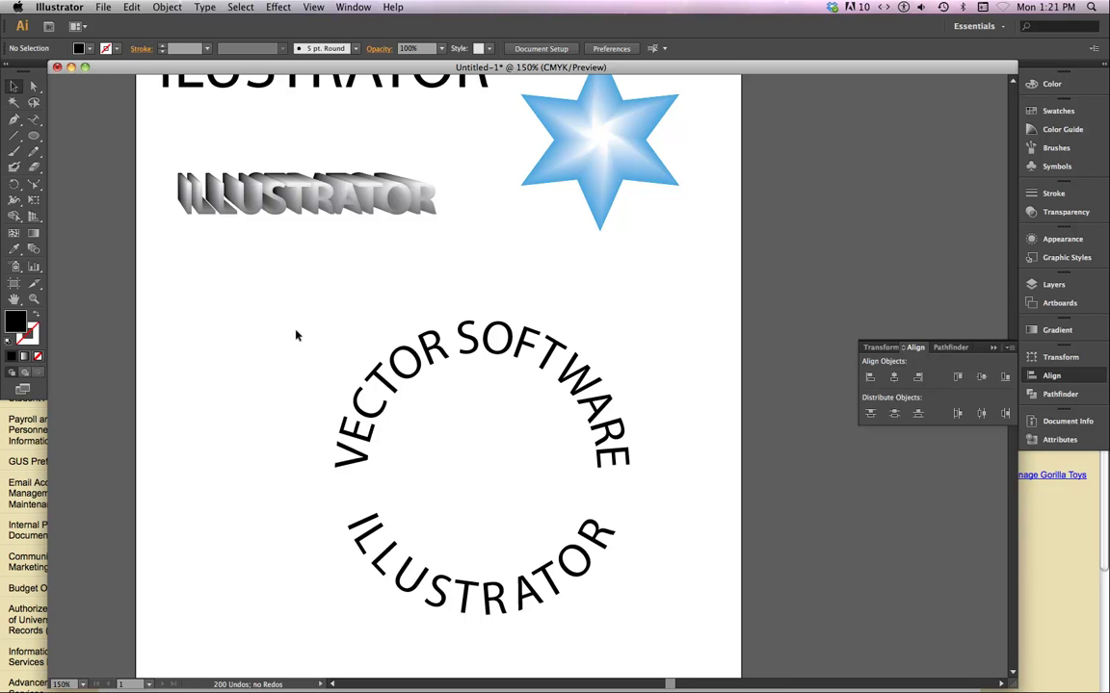
# Select both circular texts, VECTOR SOFTWARE and ILLUSTRATOR, and convert them to outlines.
pyautogui.moveTo(292, 317); pyautogui.dragTo(664, 648)
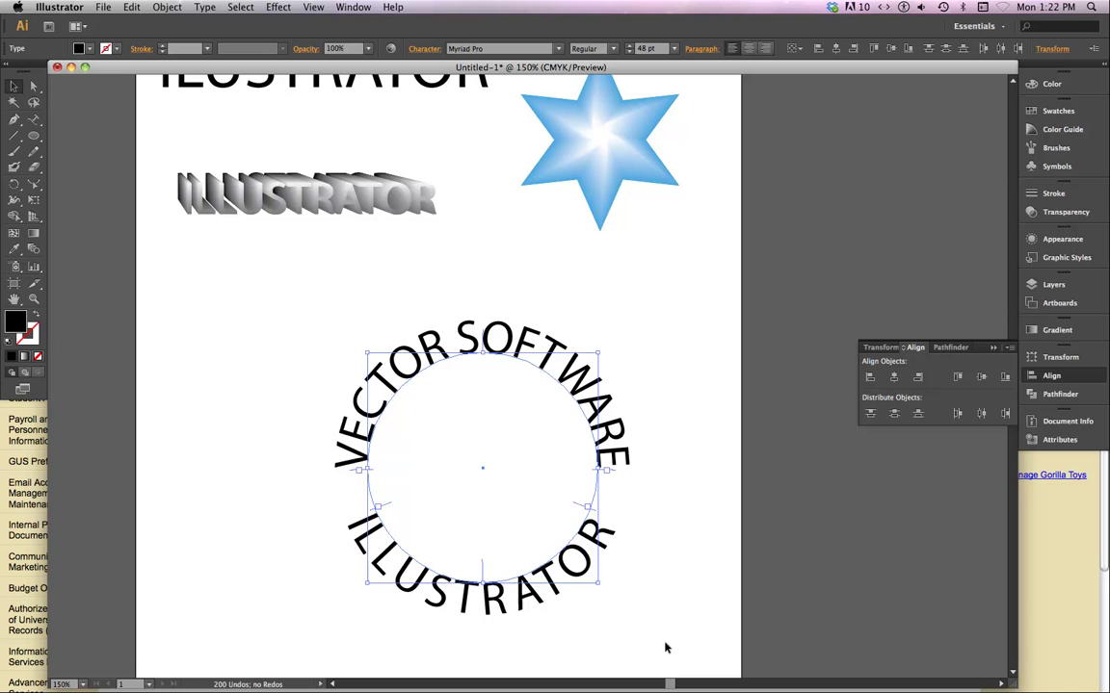
pyautogui.click(197, 8)
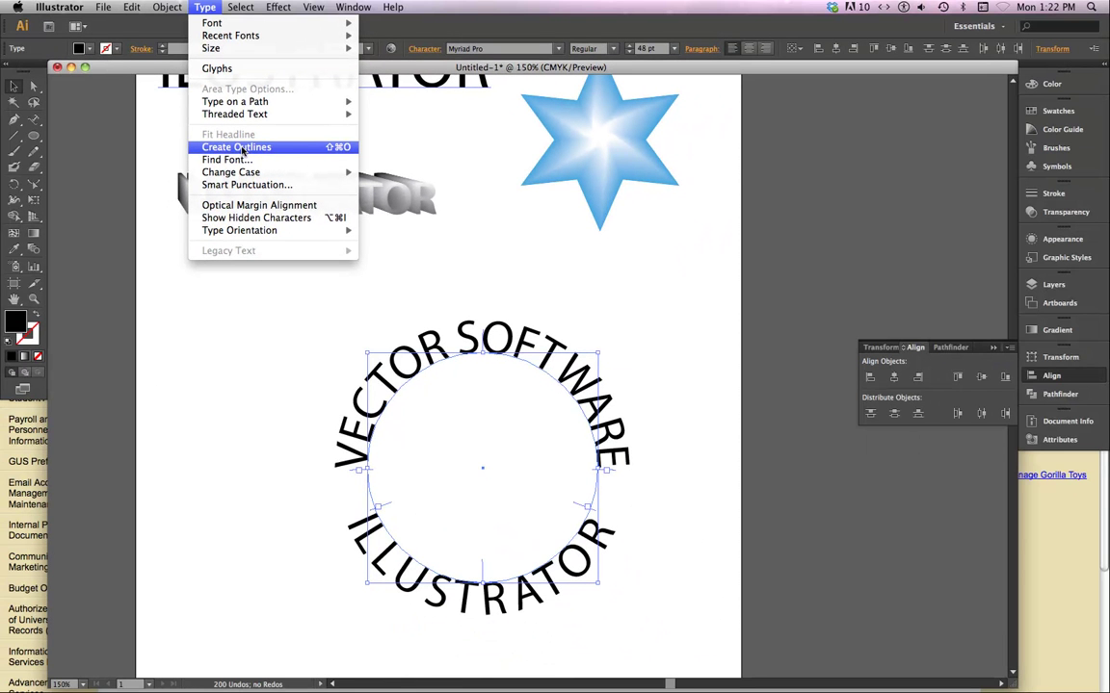
pyautogui.click(242, 147)
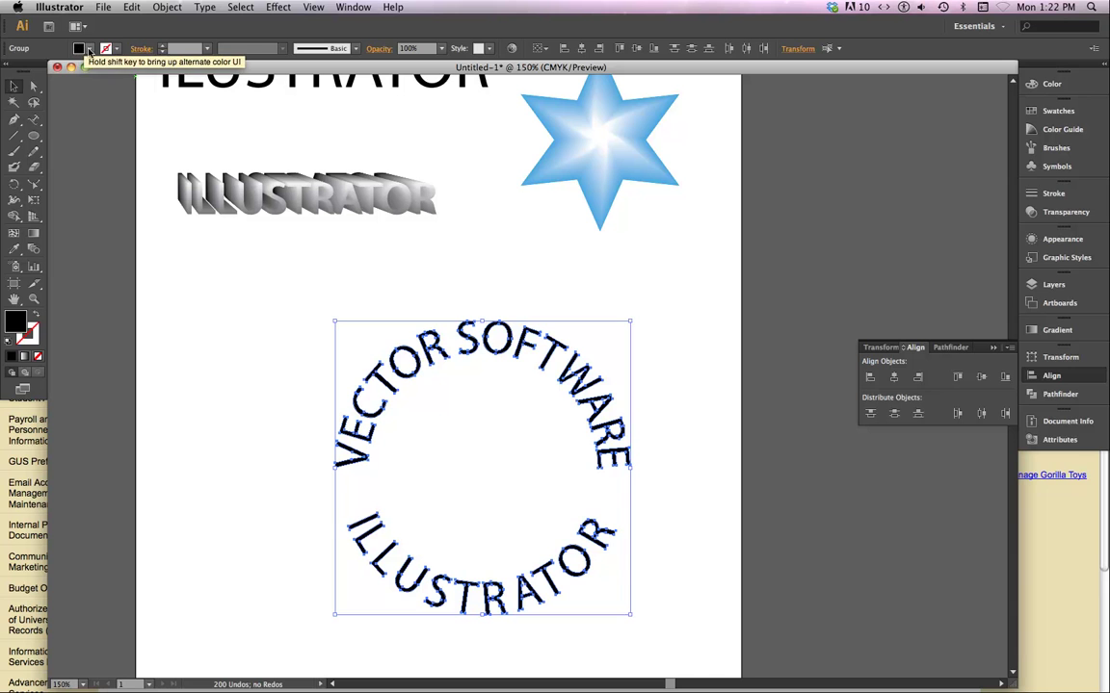
# Fill the outlined circular lettering with white and deselect it.
pyautogui.click(87, 49)
pyautogui.click(23, 73)
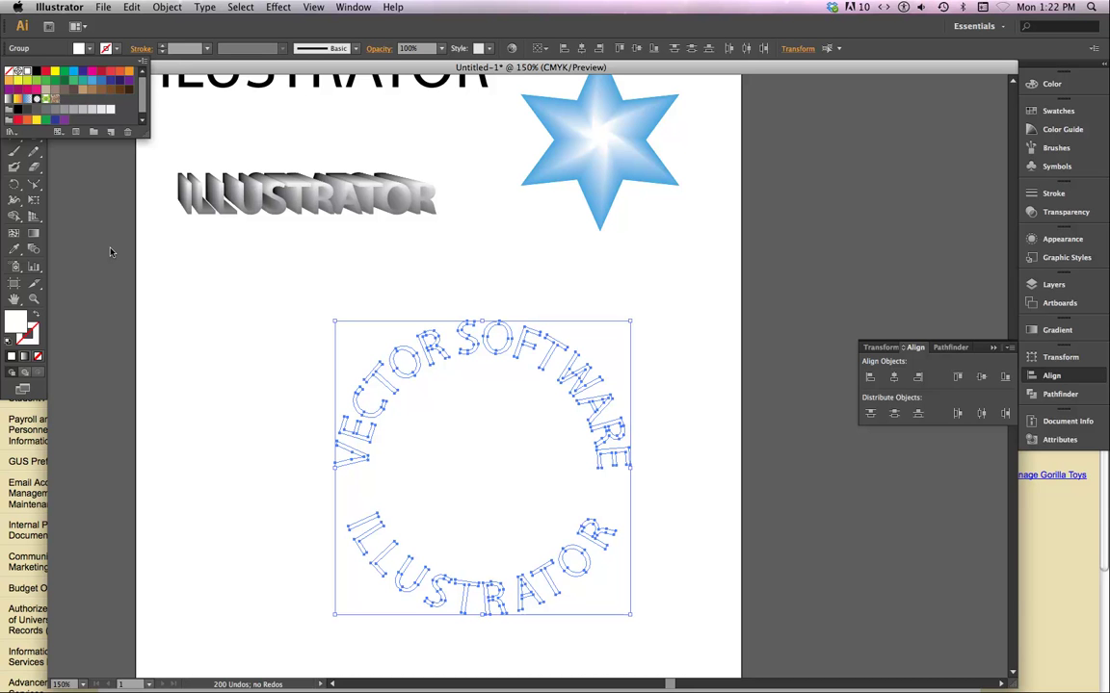
pyautogui.press('Escape')
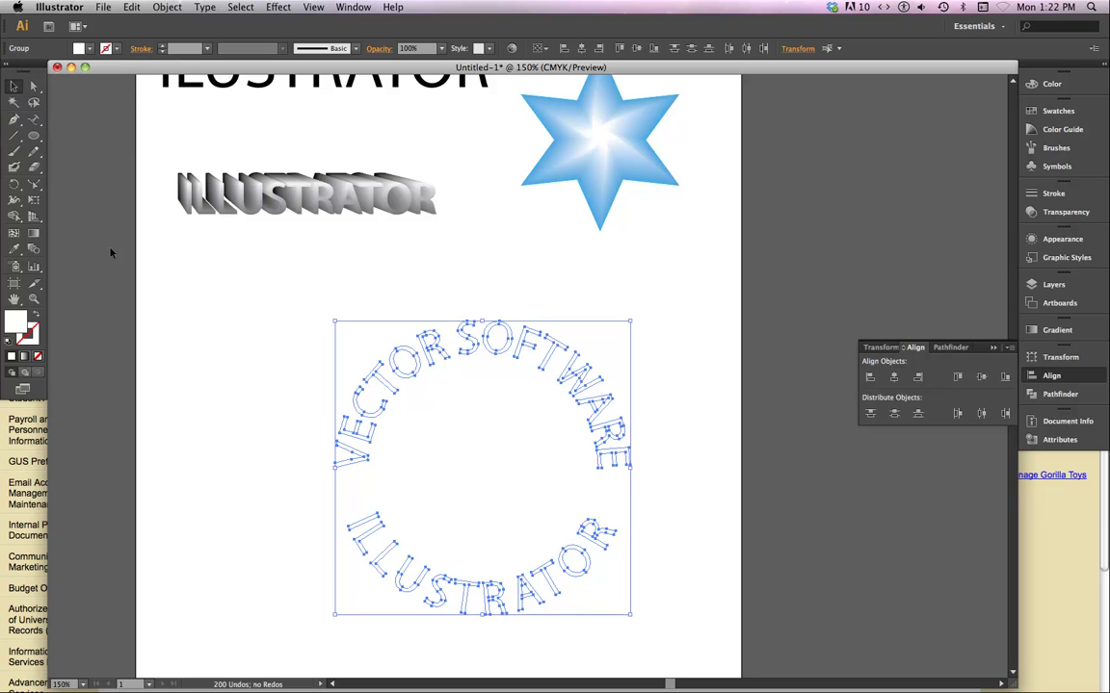
pyautogui.click(243, 365)
# In outline view, distort the whole circular lettering with Free Transform by pulling its lower-right and upper-left corners inward, and deselect it.
pyautogui.press('super+y')
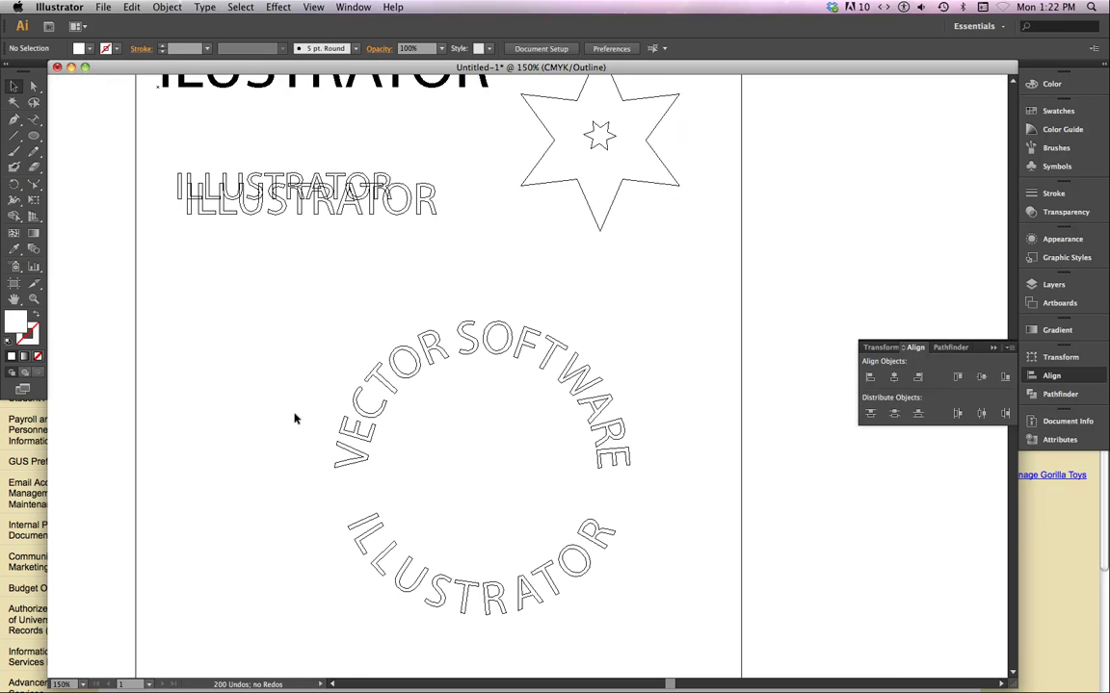
pyautogui.moveTo(310, 299); pyautogui.dragTo(659, 643)
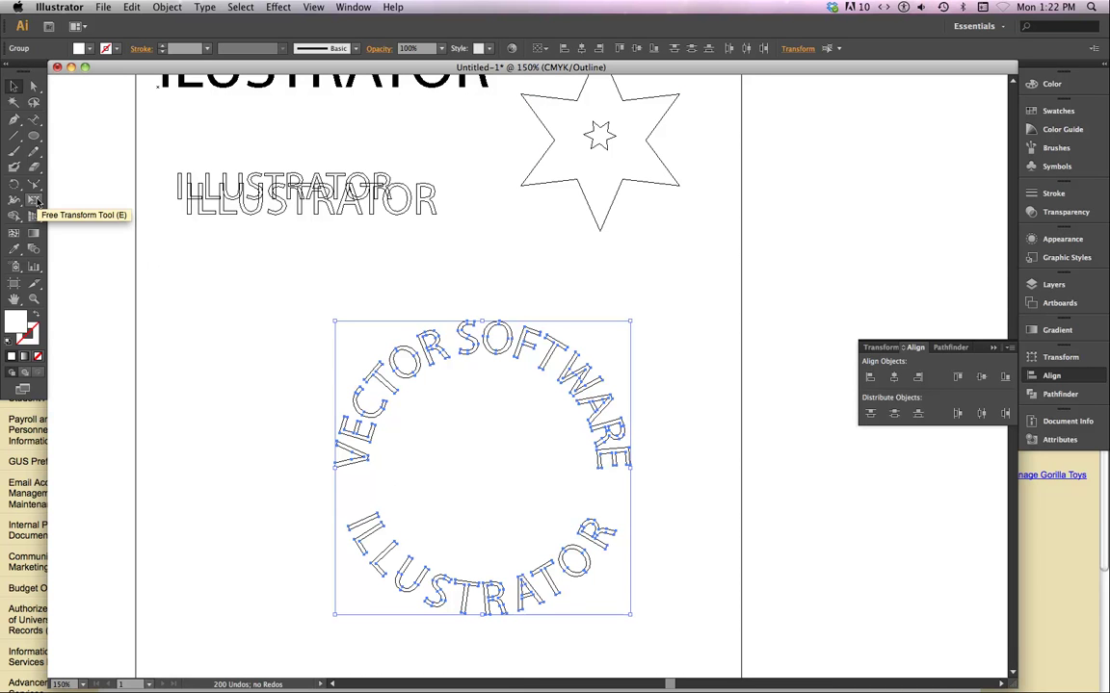
pyautogui.click(35, 199)
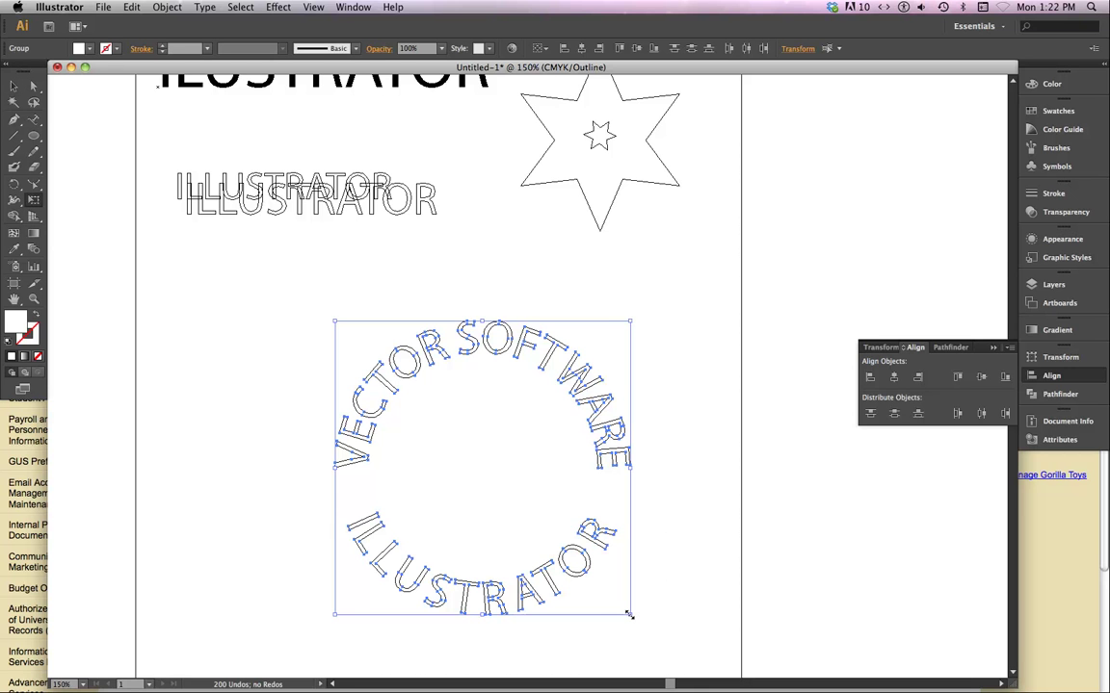
pyautogui.moveTo(628, 614); pyautogui.dragTo(582, 559)
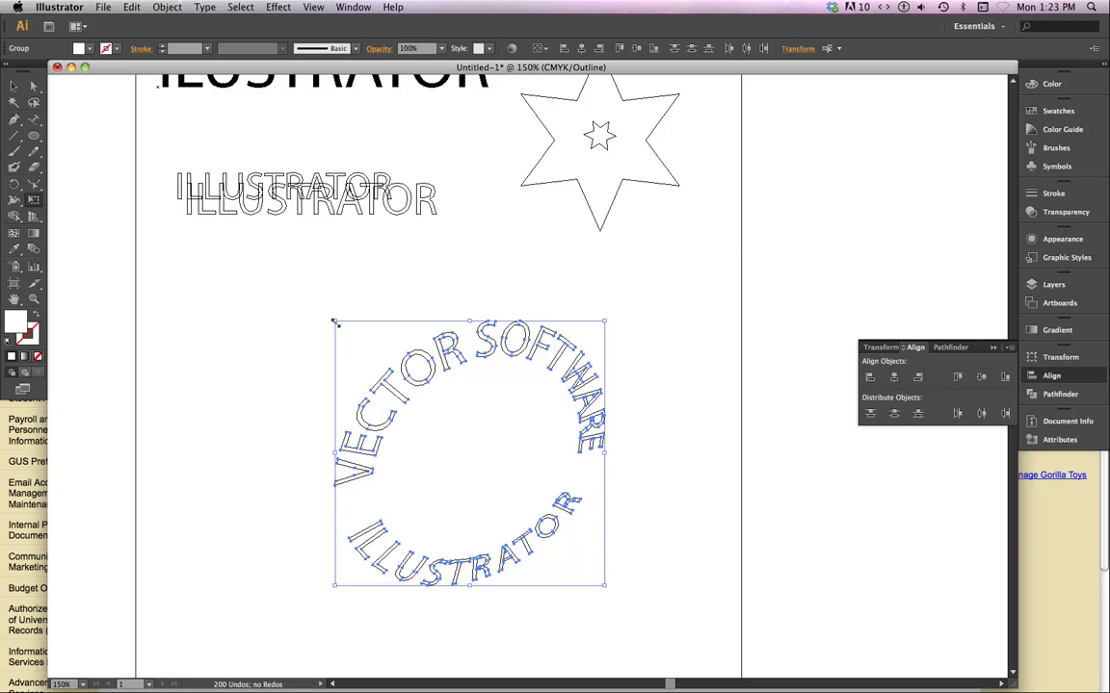
pyautogui.moveTo(334, 320); pyautogui.dragTo(346, 335)
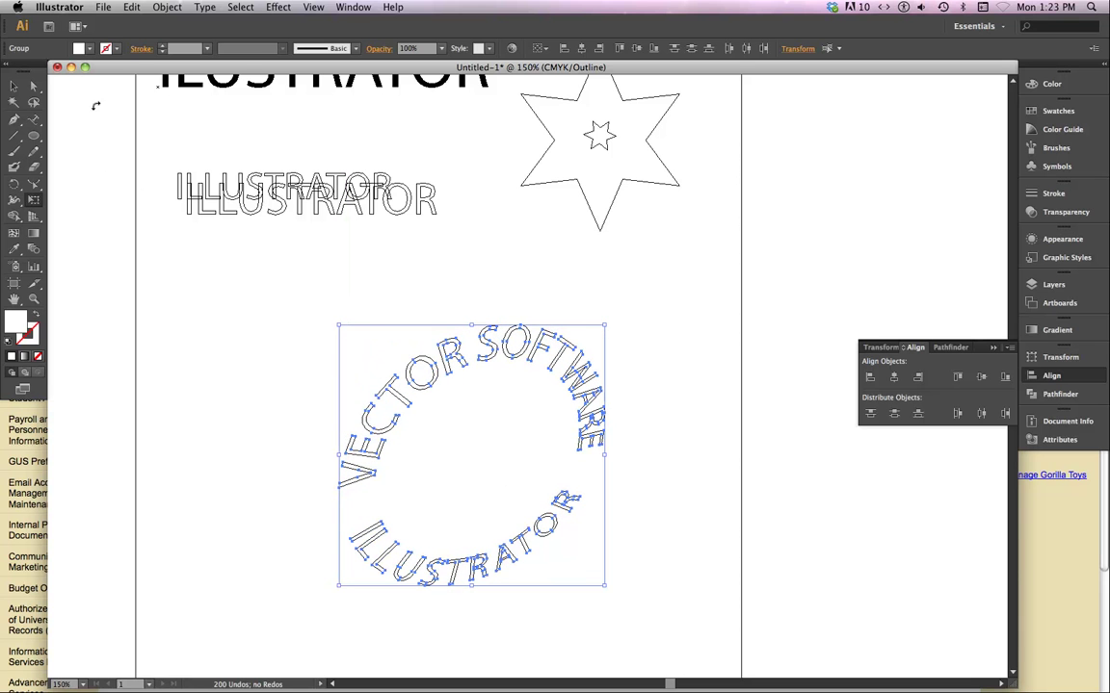
pyautogui.click(14, 87)
pyautogui.click(266, 326)
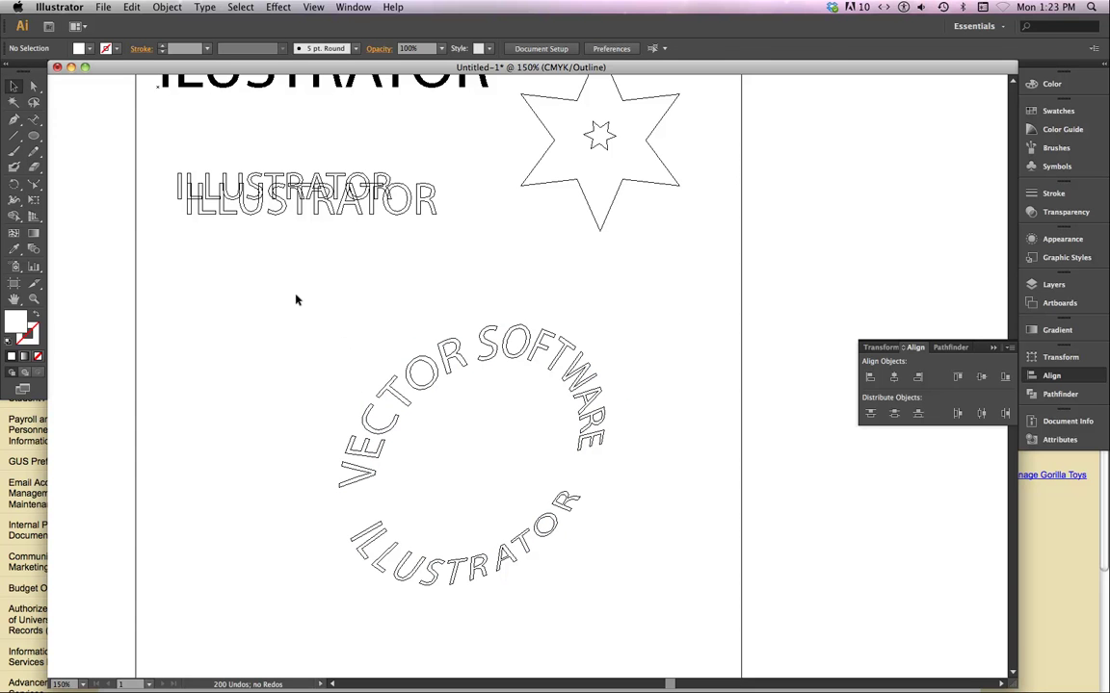
# Duplicate the distorted circular lettering and offset the copy slightly up and to the left of the original.
pyautogui.moveTo(294, 300); pyautogui.dragTo(651, 648)
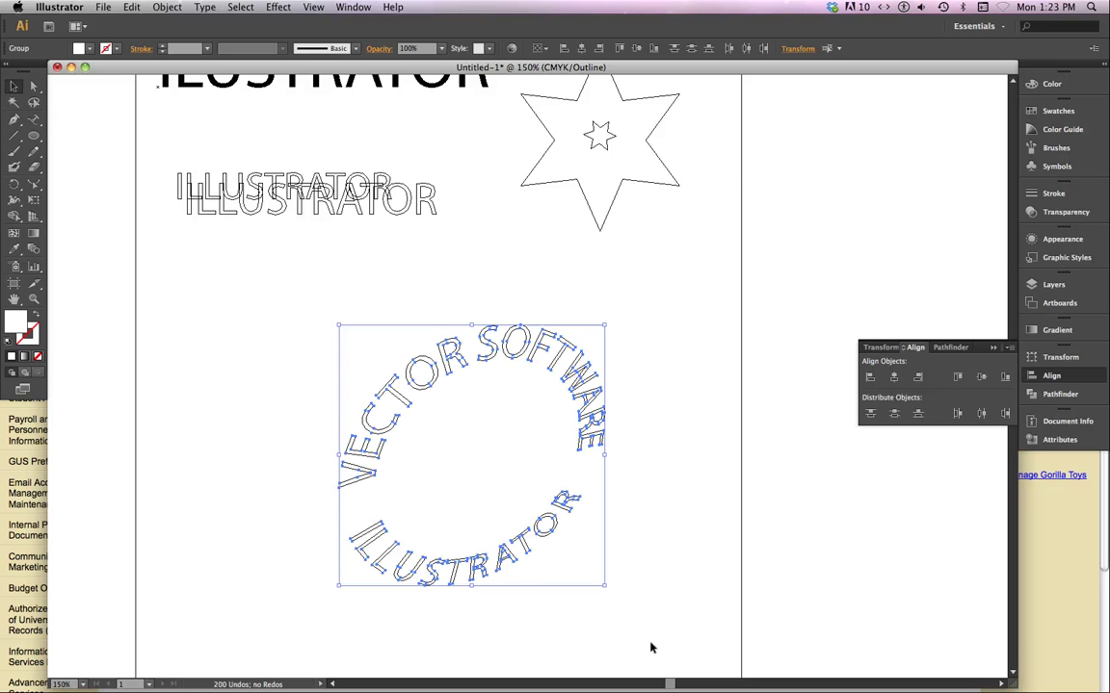
pyautogui.press('super+y')
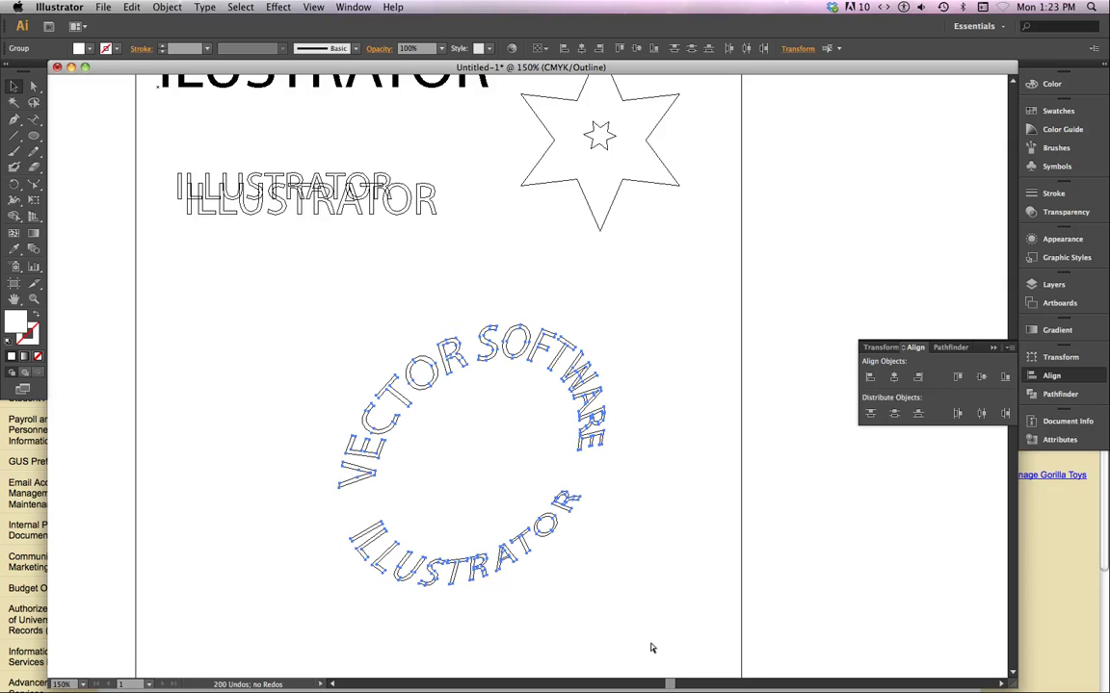
pyautogui.press('super+y')
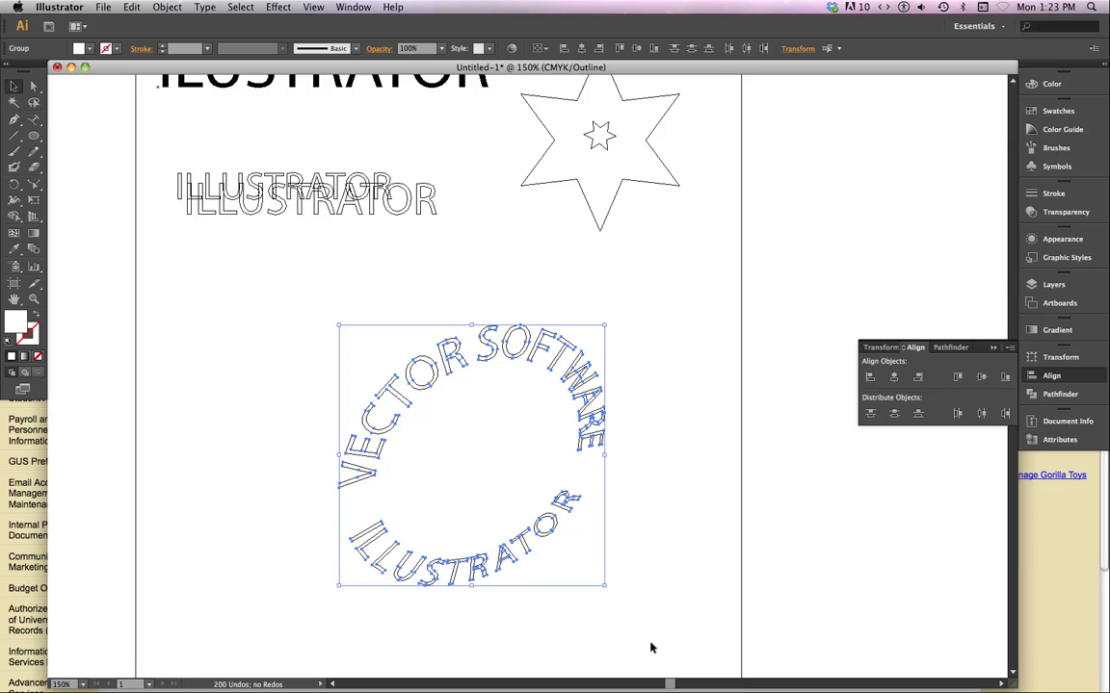
pyautogui.press('shift+super+b')
pyautogui.press('shift+super+b')
pyautogui.hotkey('alt', 'Left')
pyautogui.hotkey('alt', 'Left')
pyautogui.hotkey('alt', 'Left')
pyautogui.hotkey('alt', 'Left')
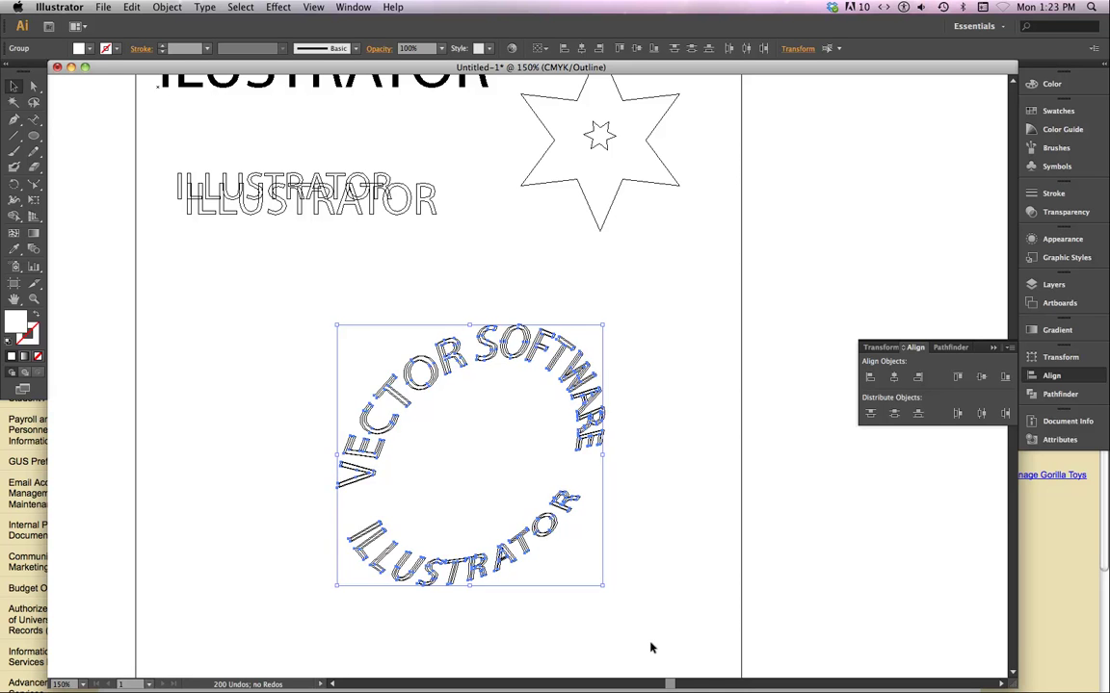
pyautogui.hotkey('alt', 'Left')
pyautogui.hotkey('alt', 'Left')
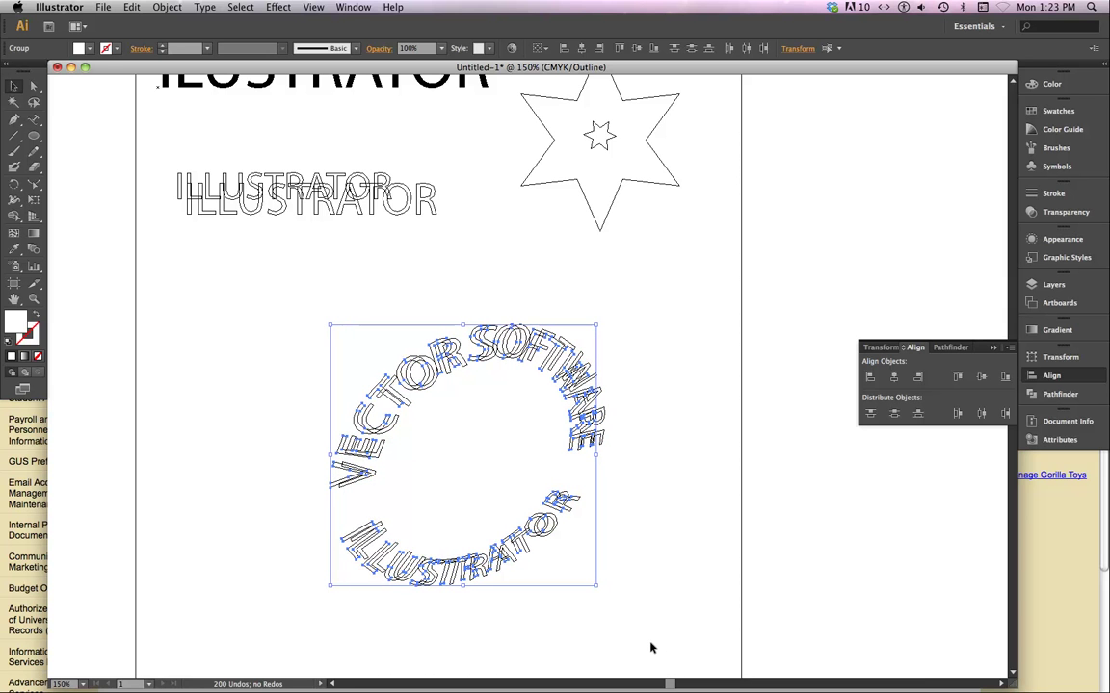
pyautogui.hotkey('alt', 'Up')
pyautogui.hotkey('alt', 'Up')
pyautogui.hotkey('alt', 'Up')
pyautogui.hotkey('alt', 'Up')
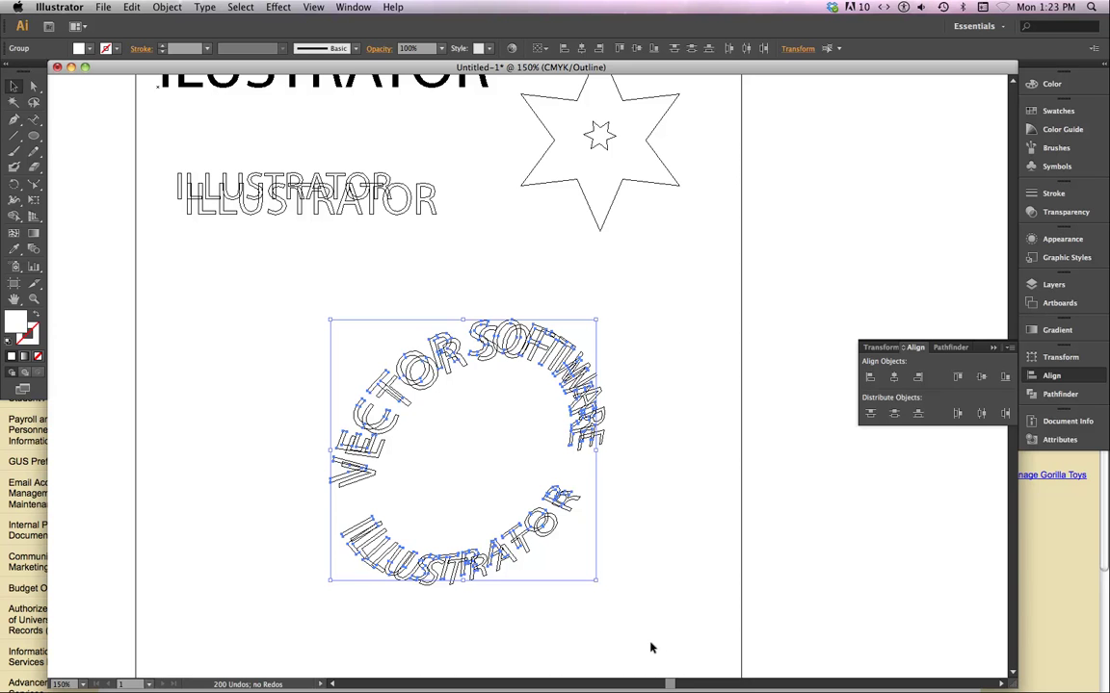
# Fill the offset copy of the circular lettering with dark red, return to preview mode and deselect it.
pyautogui.click(89, 50)
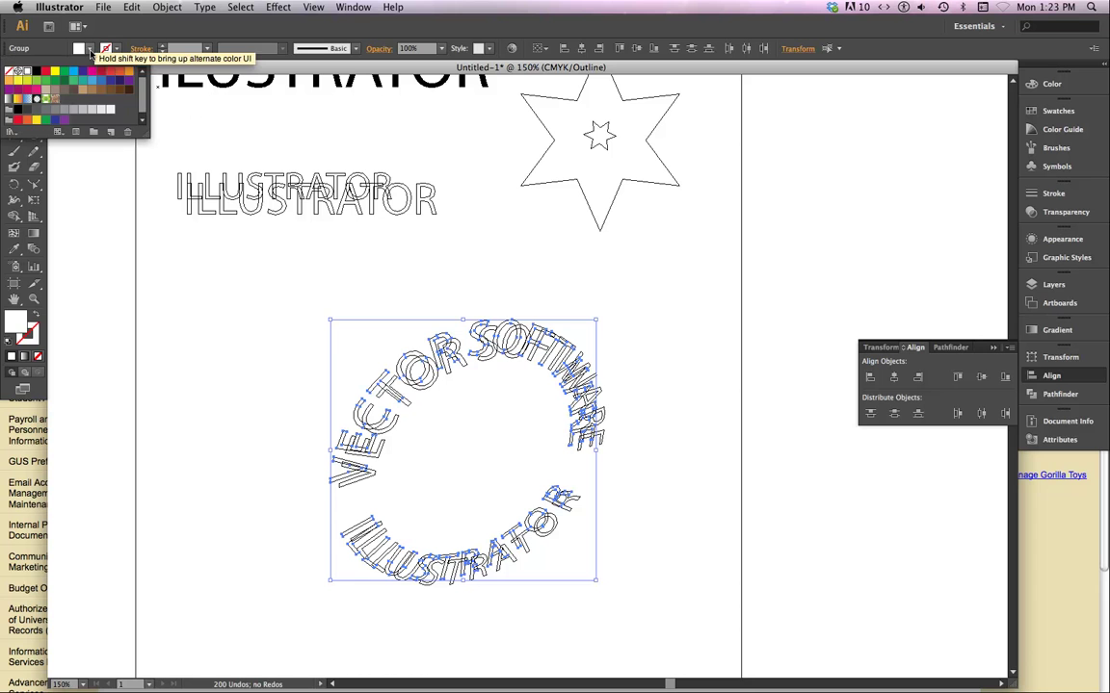
pyautogui.click(101, 74)
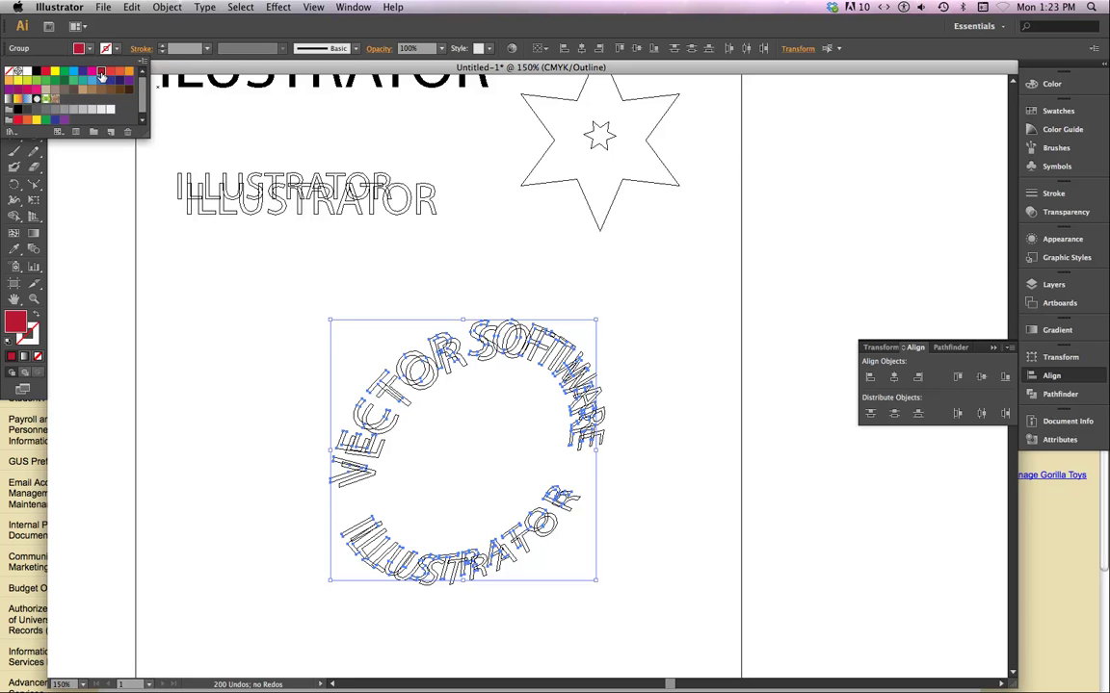
pyautogui.click(229, 27)
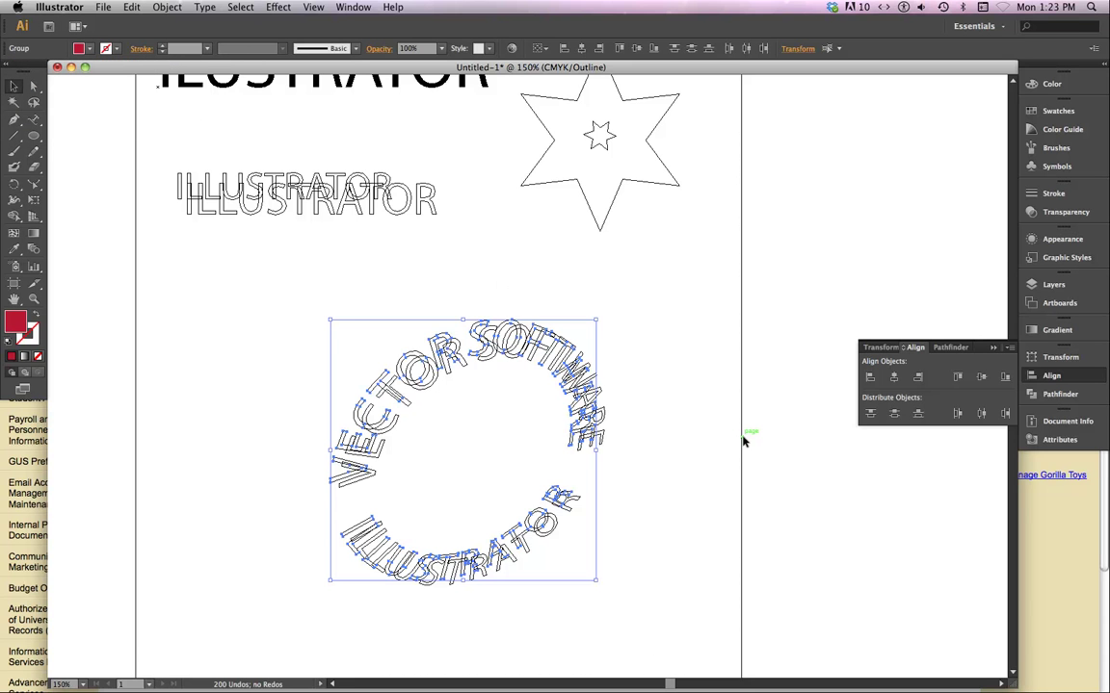
pyautogui.press('super+y')
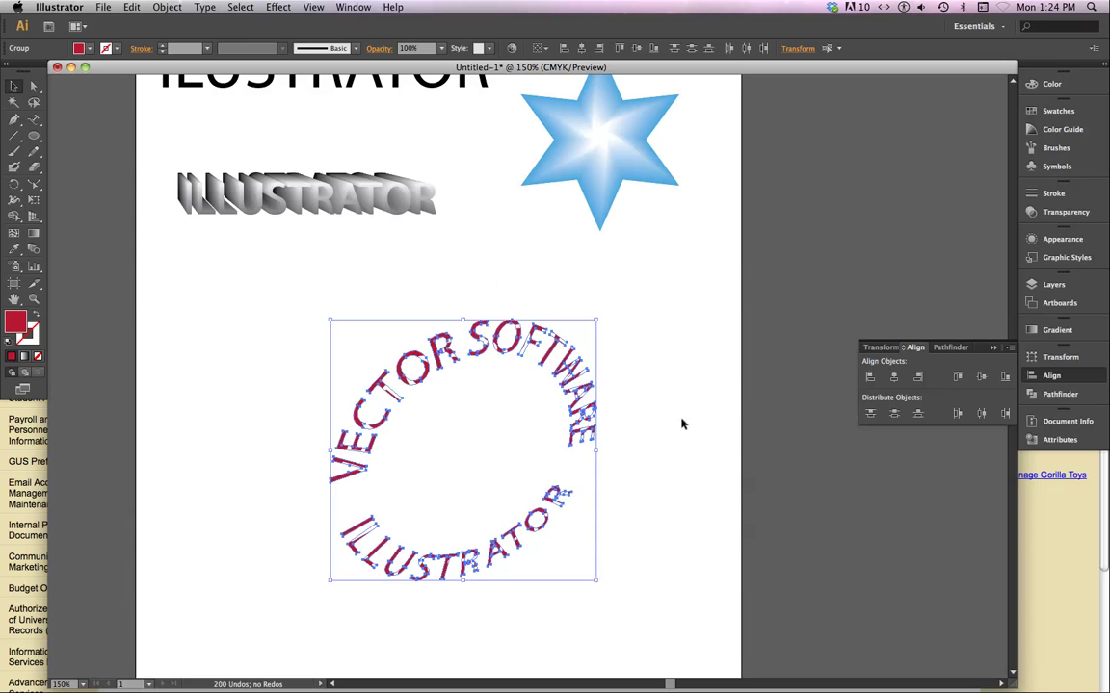
pyautogui.click(635, 417)
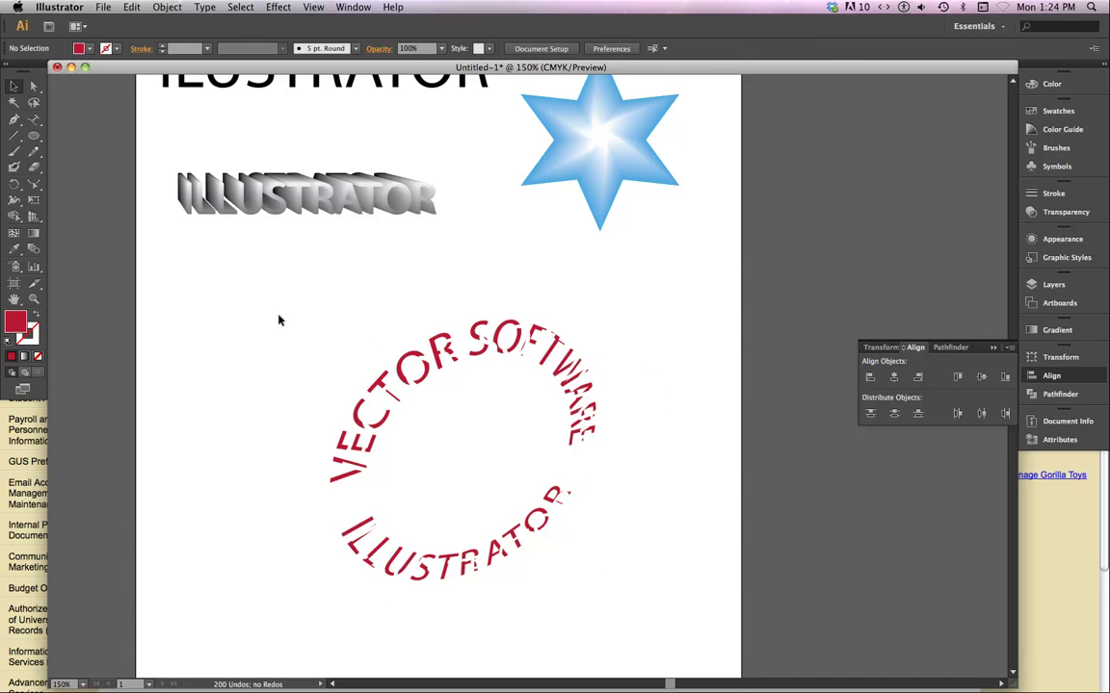
# Select both copies of the circular lettering and use the Blend tool from the V's corner to blend the two VECTOR SOFTWARE groups.
pyautogui.press('super+y')
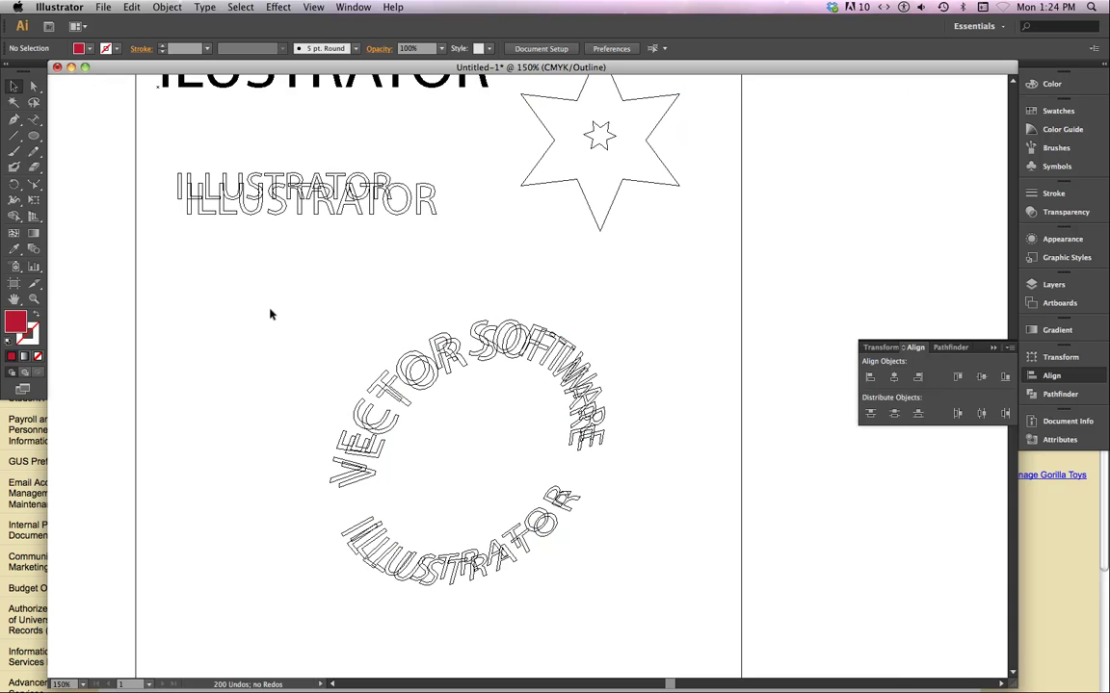
pyautogui.moveTo(273, 302); pyautogui.dragTo(659, 624)
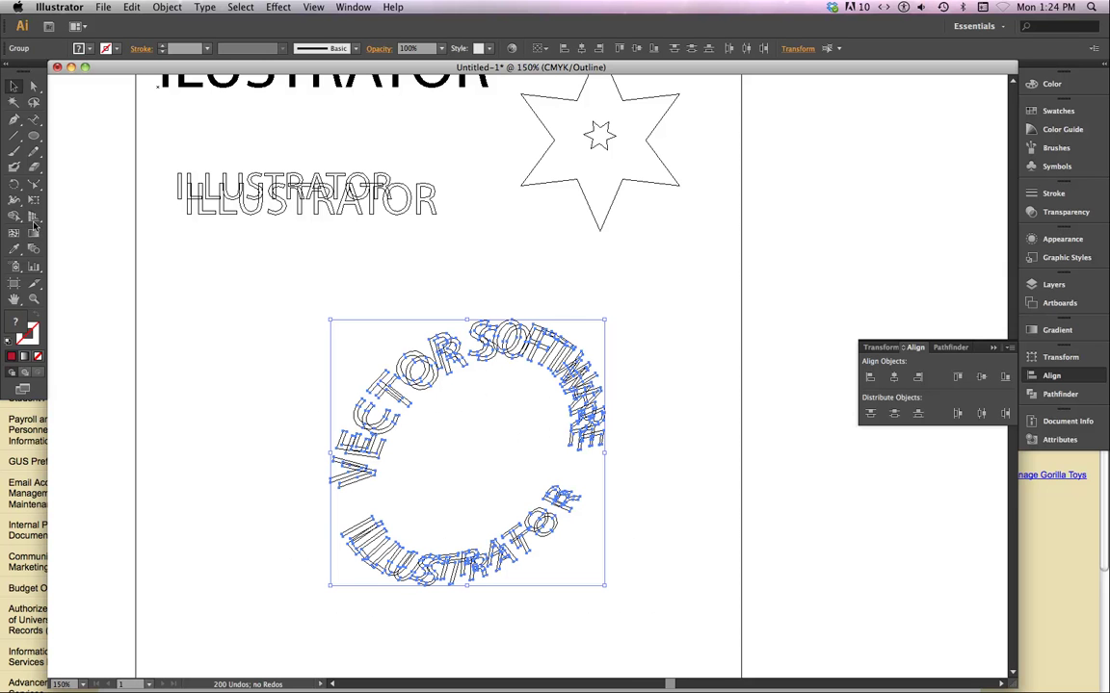
pyautogui.click(34, 251)
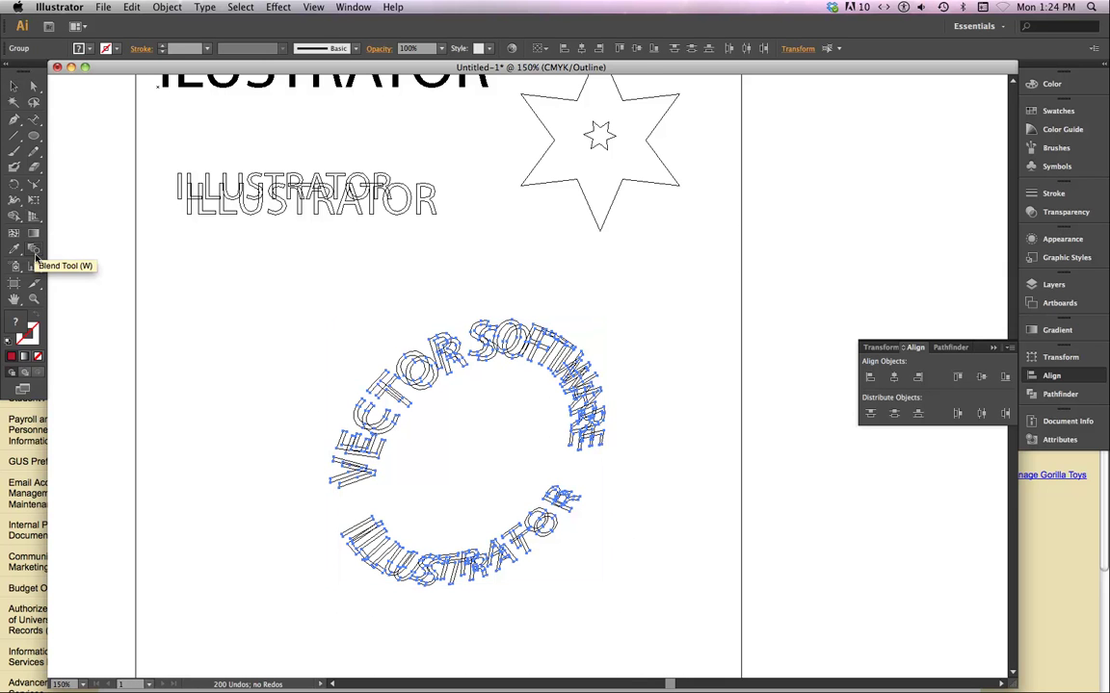
pyautogui.press('super+equal')
pyautogui.press('super+equal')
pyautogui.hscroll(-5, 507, 453)
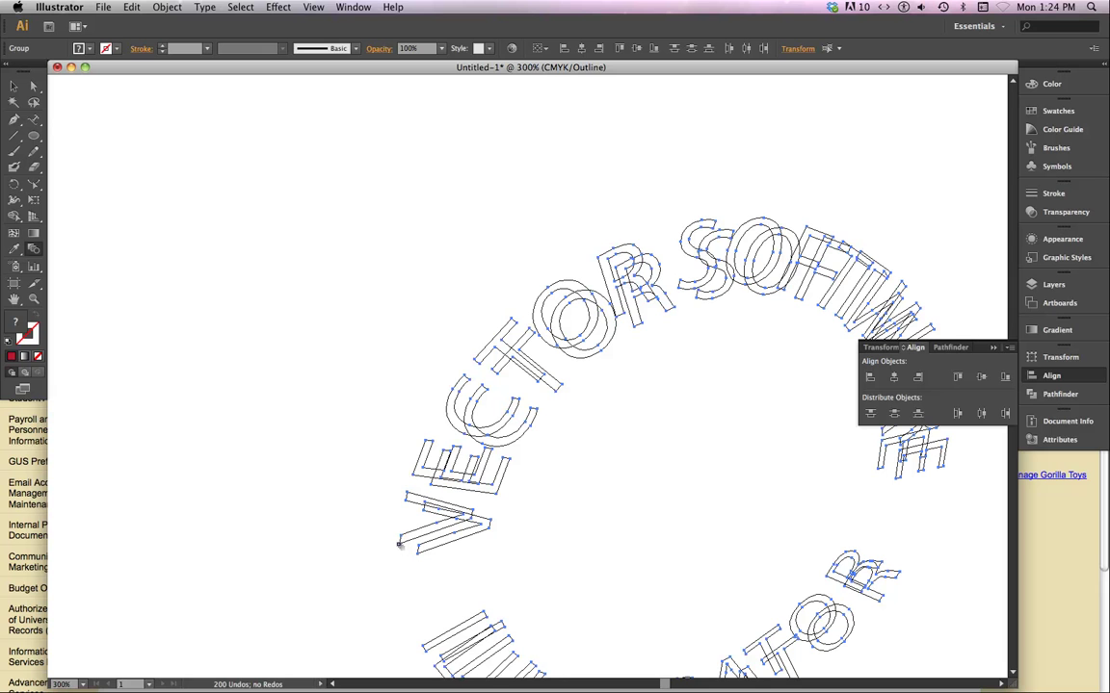
pyautogui.press('super+y')
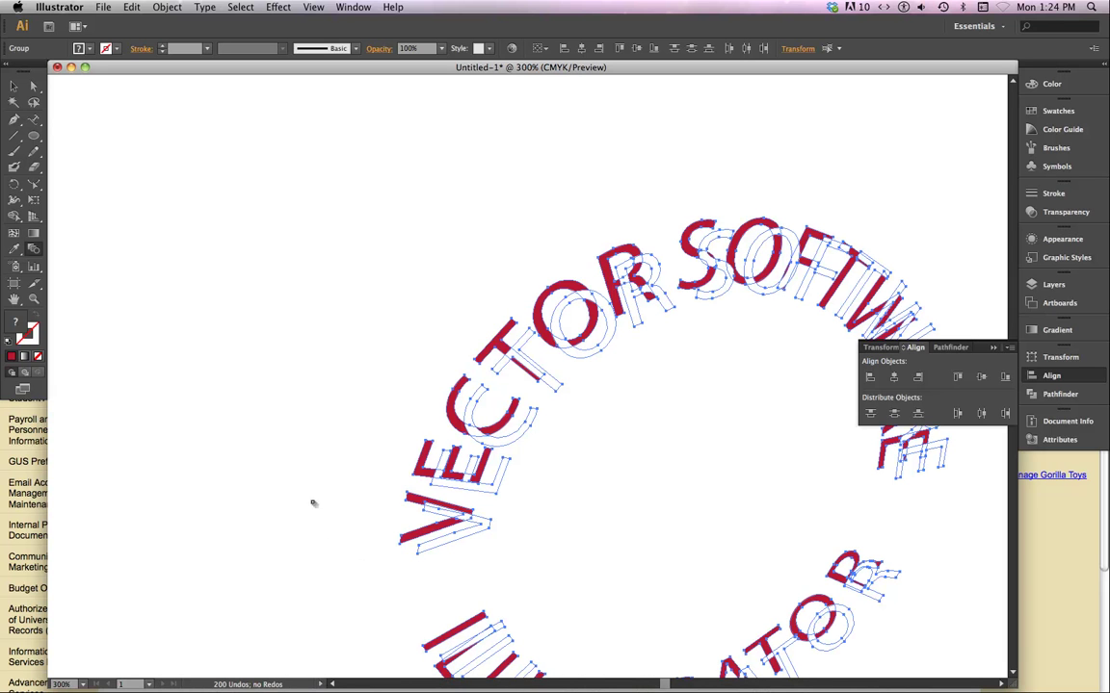
pyautogui.click(399, 546)
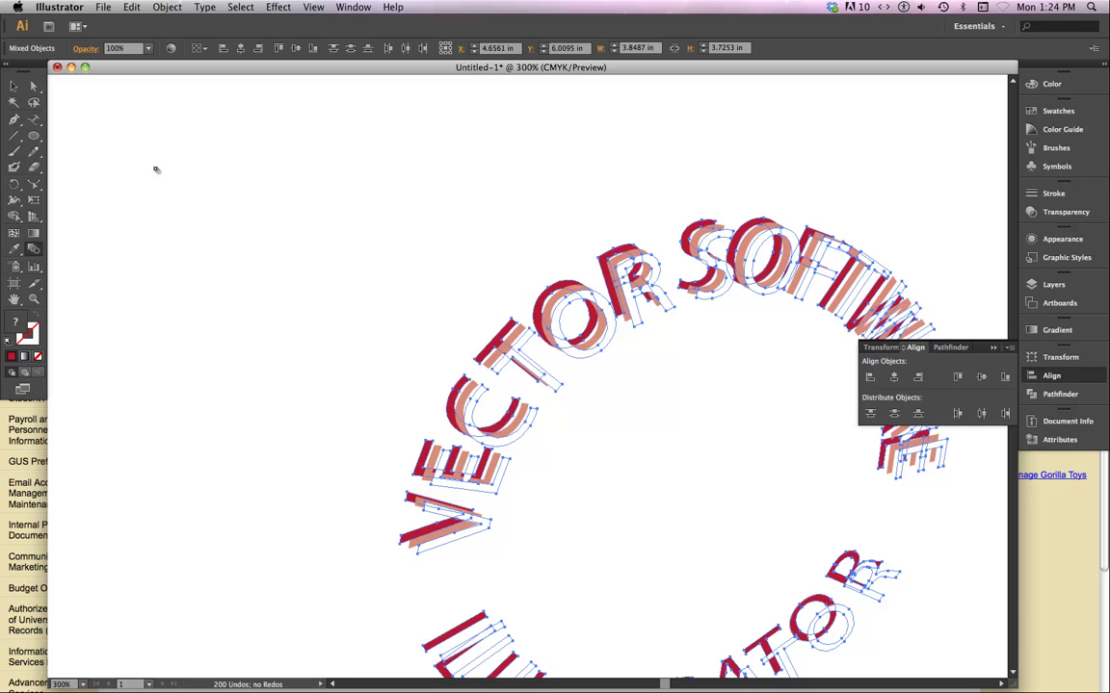
# Set the VECTOR SOFTWARE blend's spacing to 11 specified steps, with the preview on, and apply it.
pyautogui.click(176, 7)
pyautogui.click(165, 9)
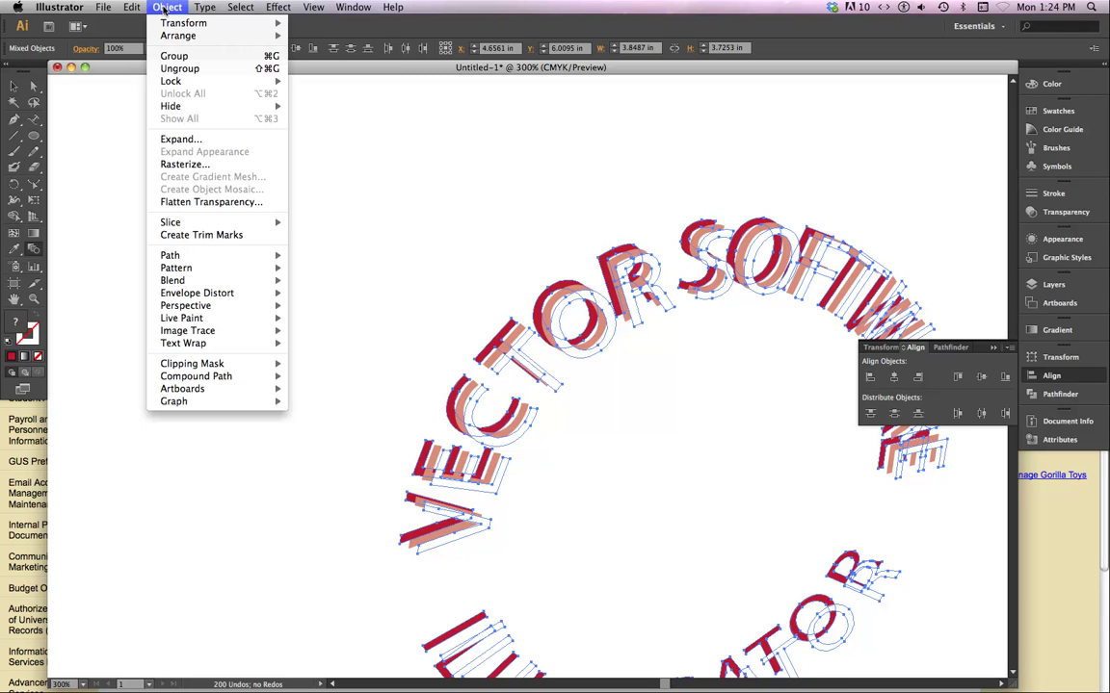
pyautogui.moveTo(198, 280)
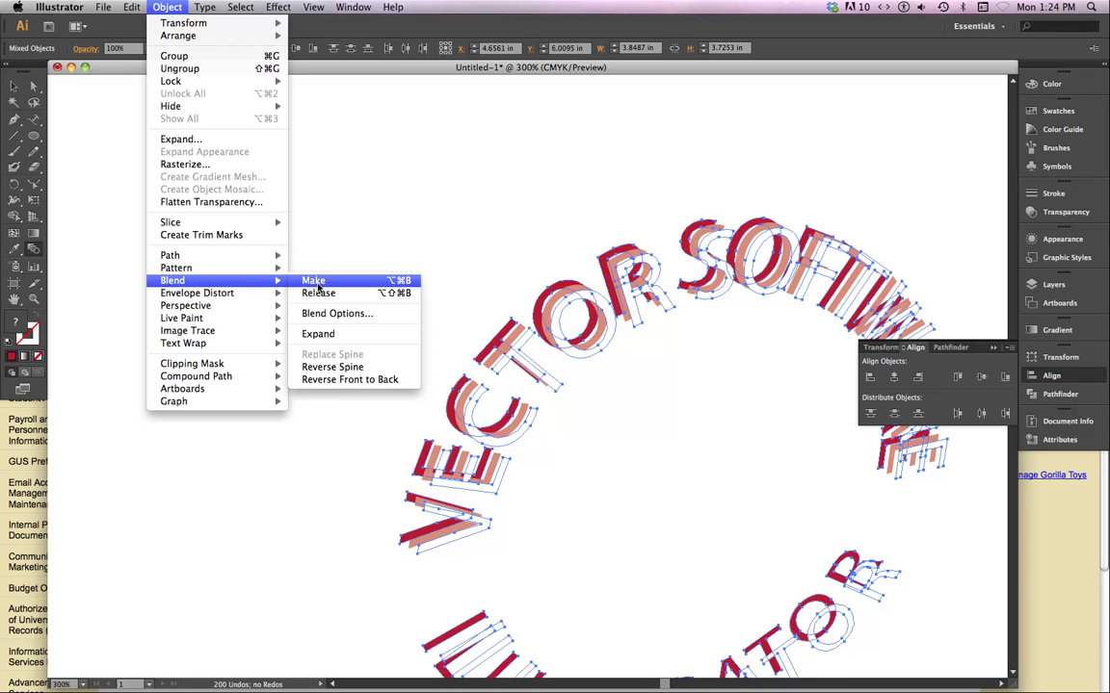
pyautogui.click(335, 313)
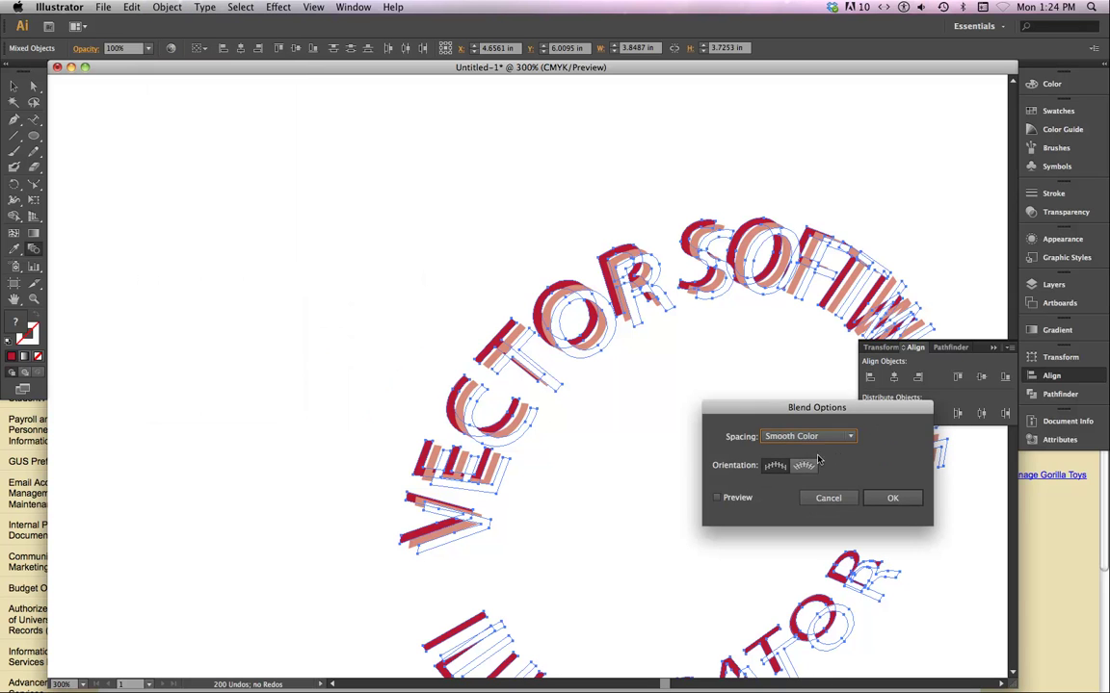
pyautogui.moveTo(770, 407); pyautogui.dragTo(216, 208)
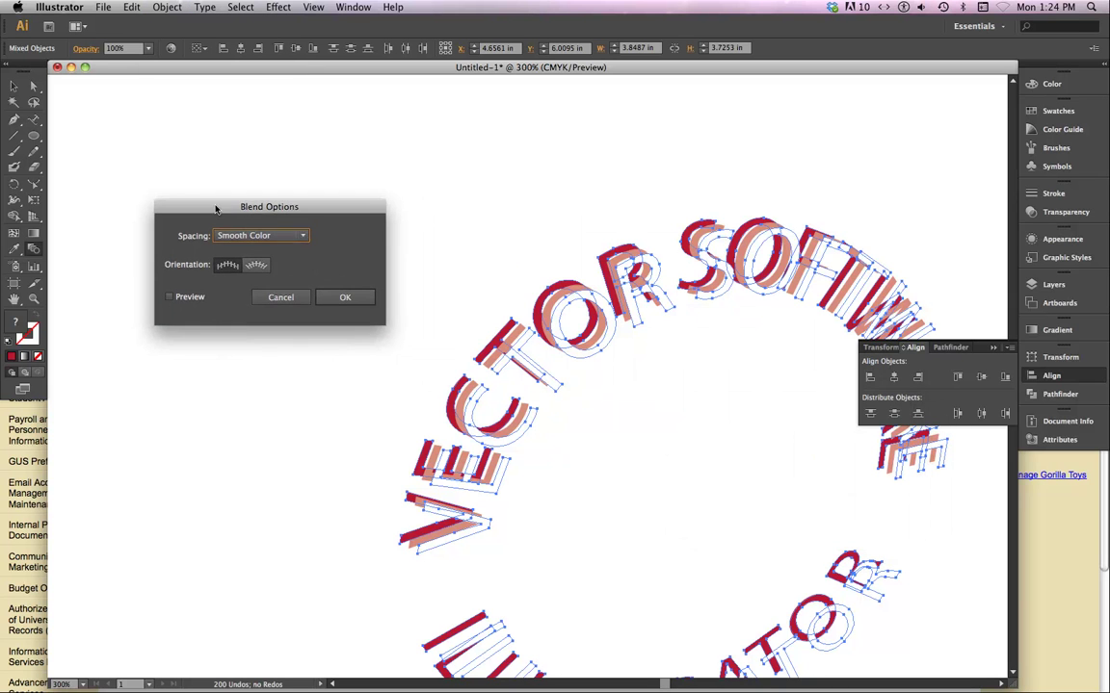
pyautogui.click(258, 235)
pyautogui.click(252, 262)
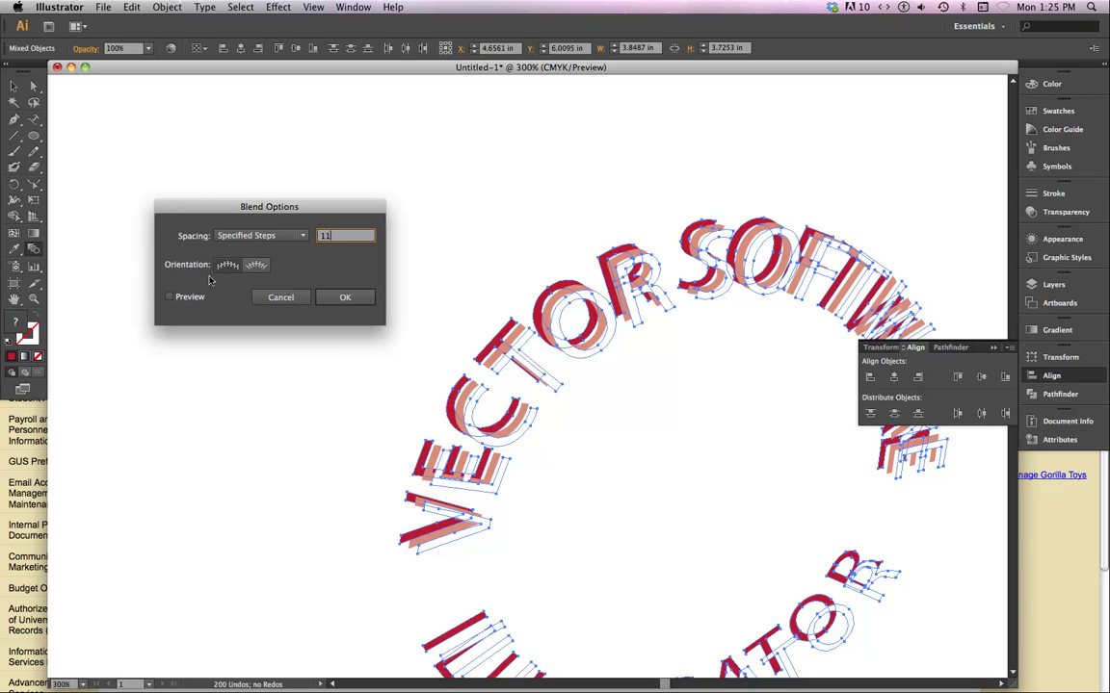
pyautogui.click(169, 298)
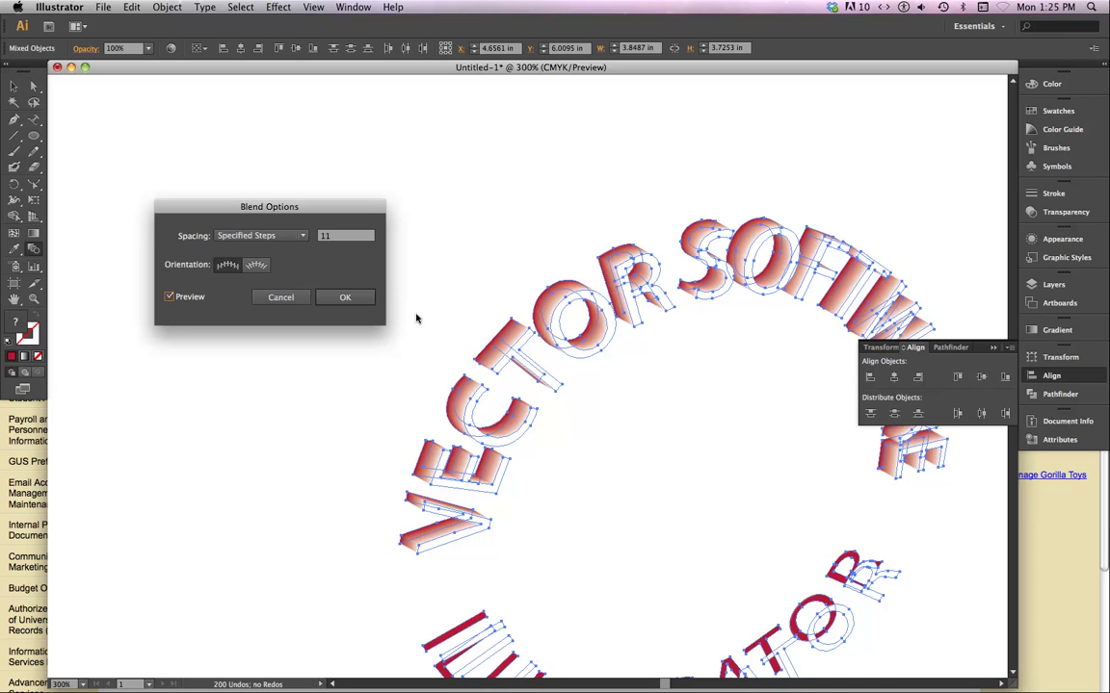
pyautogui.click(345, 297)
pyautogui.scroll(-5, 681, 488)
pyautogui.hscroll(2, 682, 488)
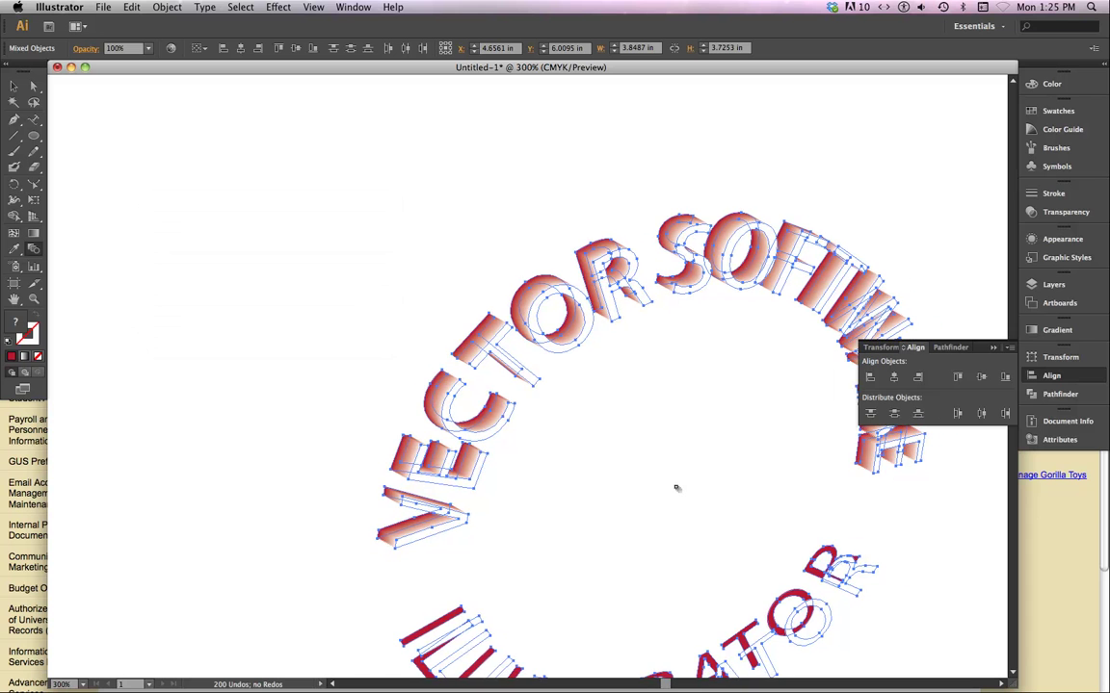
# Select both ILLUSTRATOR groups and blend them with the Blend tool from the first I's corner in outline view, returning to preview mode.
pyautogui.scroll(-2, 673, 488)
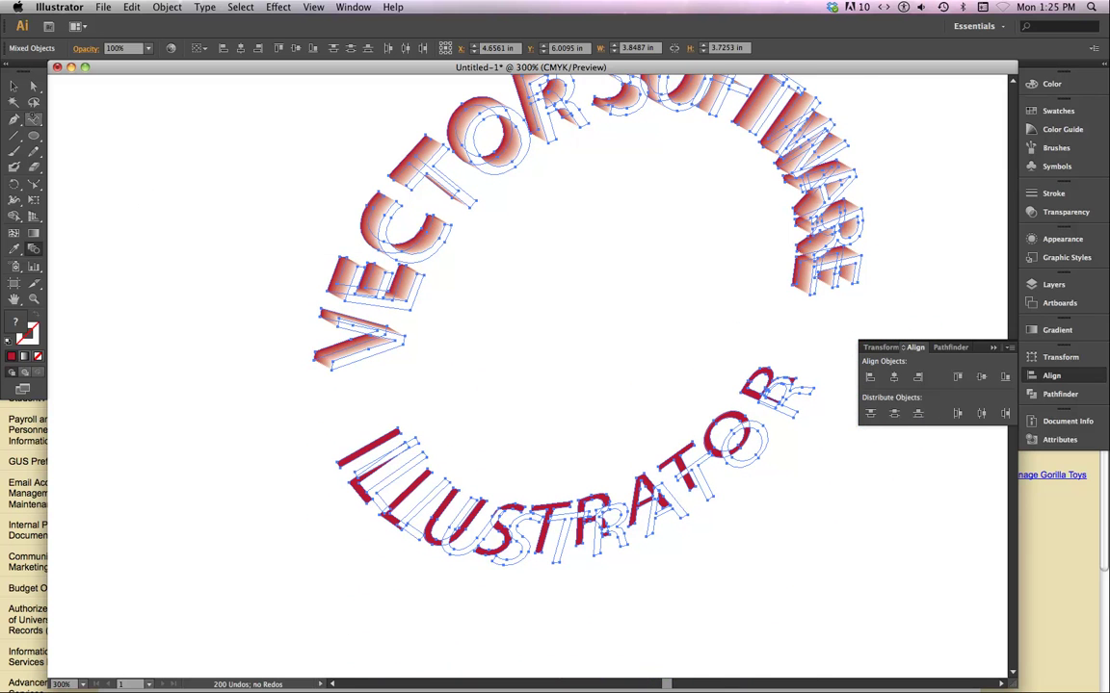
pyautogui.click(13, 85)
pyautogui.click(322, 337)
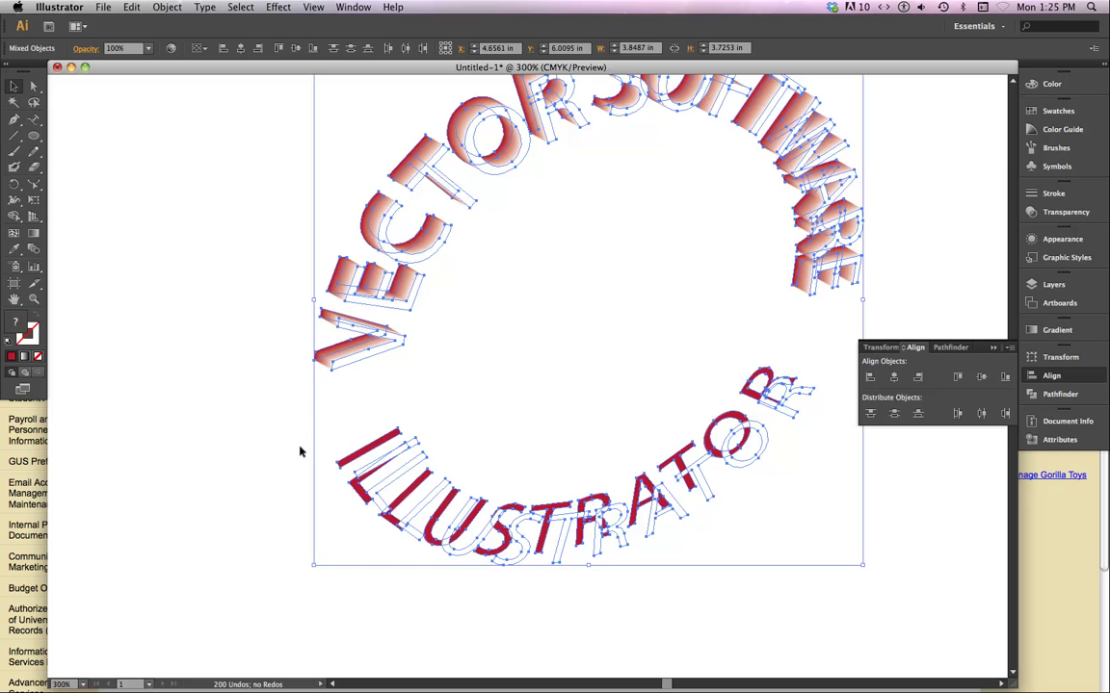
pyautogui.moveTo(300, 449); pyautogui.dragTo(449, 557)
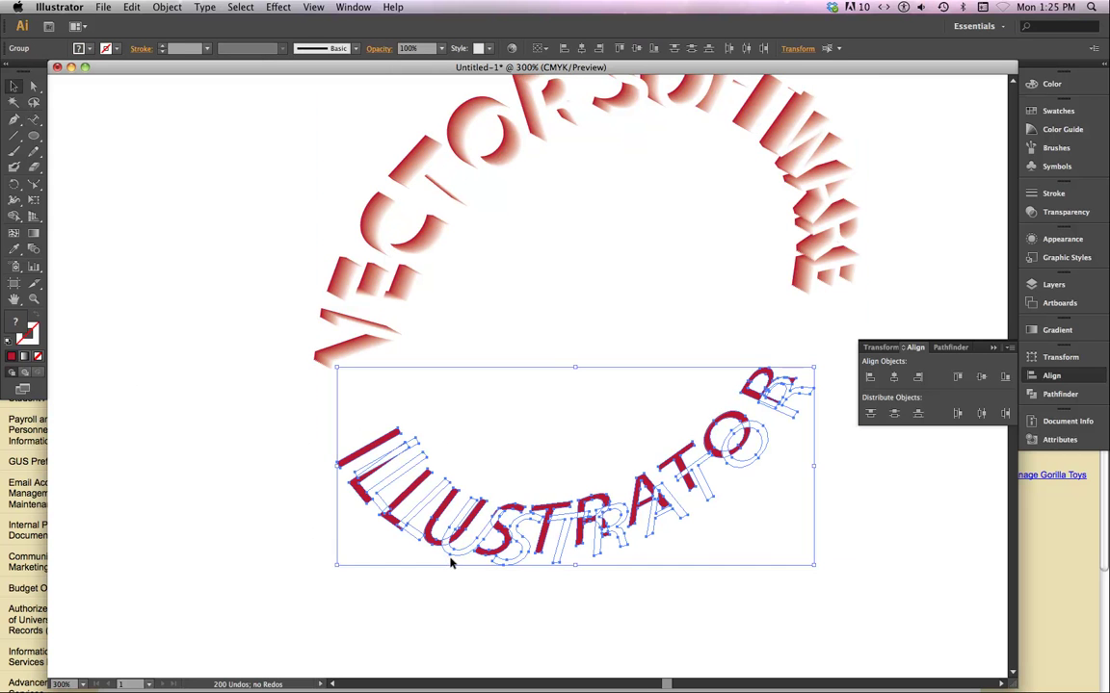
pyautogui.press('super+y')
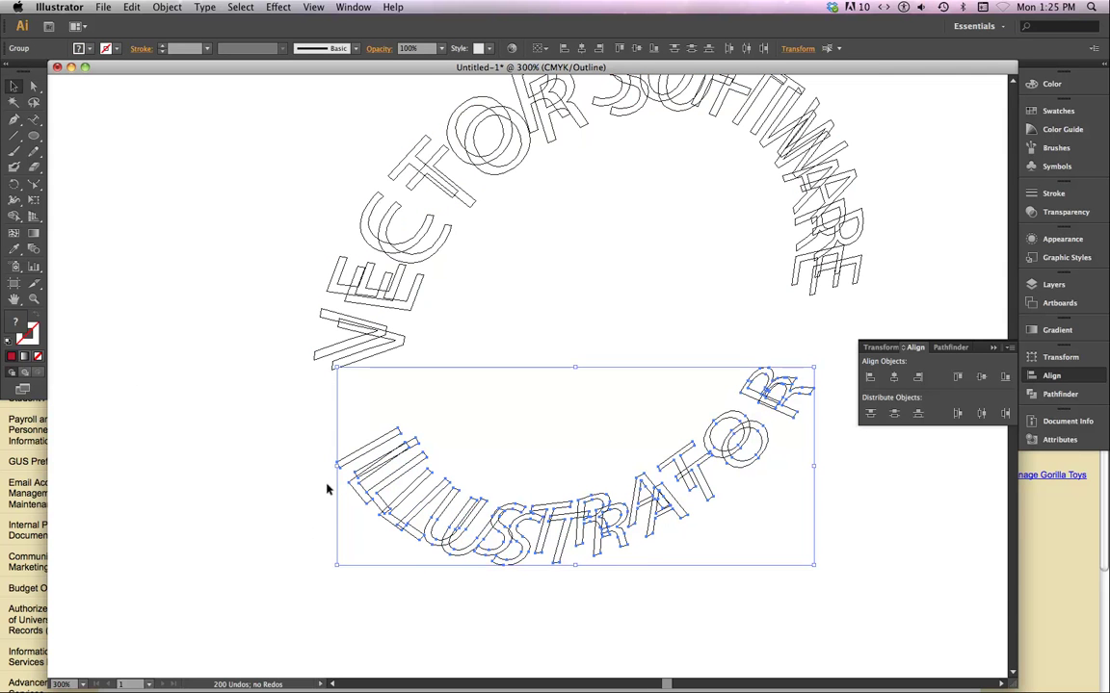
pyautogui.click(33, 248)
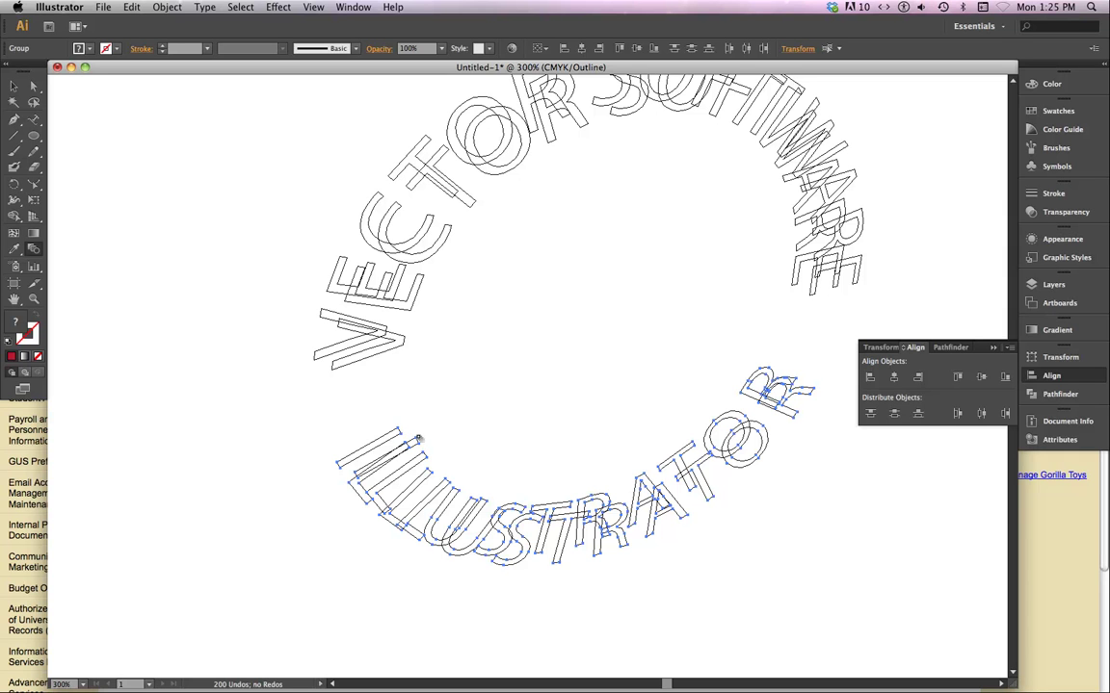
pyautogui.click(416, 440)
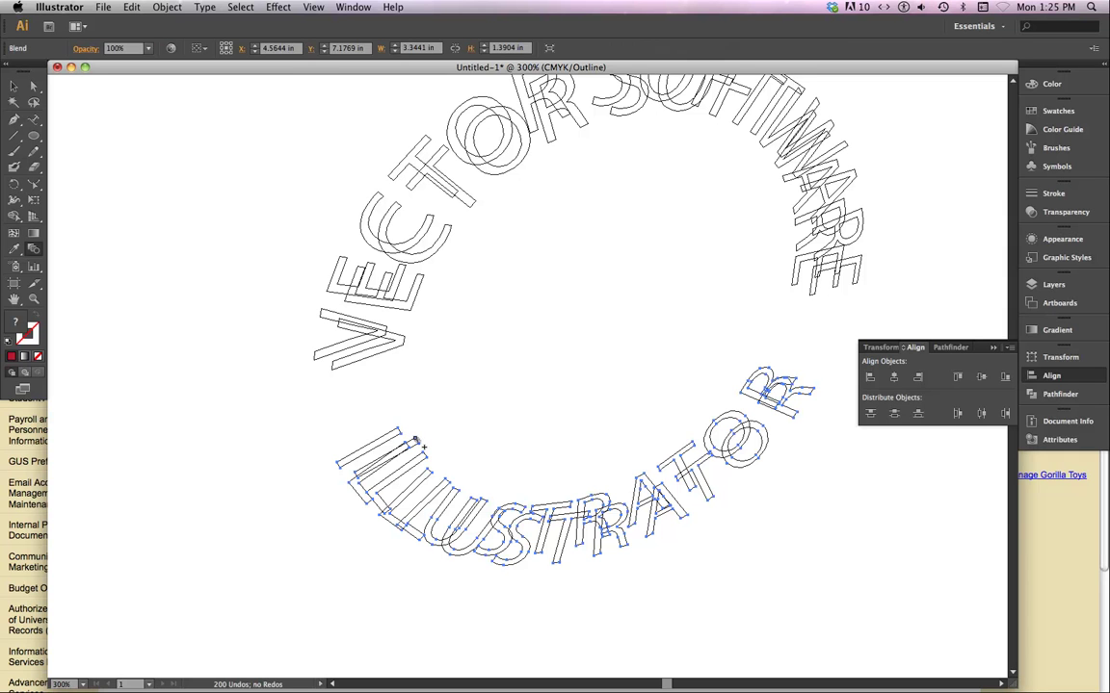
pyautogui.press('super+y')
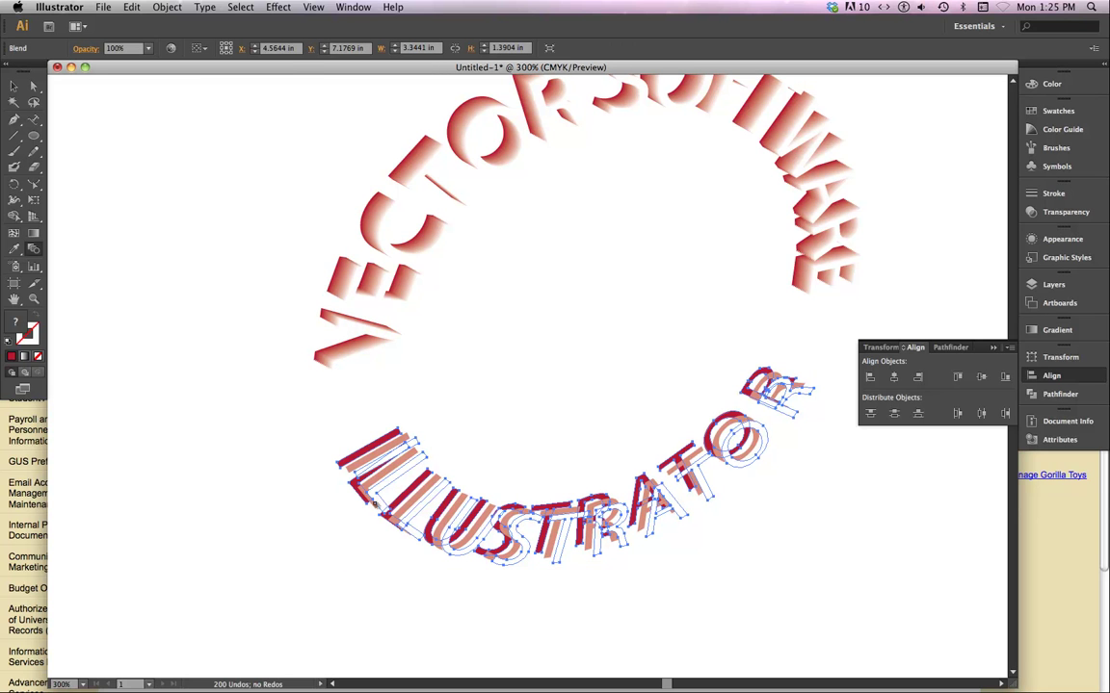
# Set the ILLUSTRATOR blend's spacing to 11 specified steps with the preview on, apply it and deselect the lettering.
pyautogui.click(166, 8)
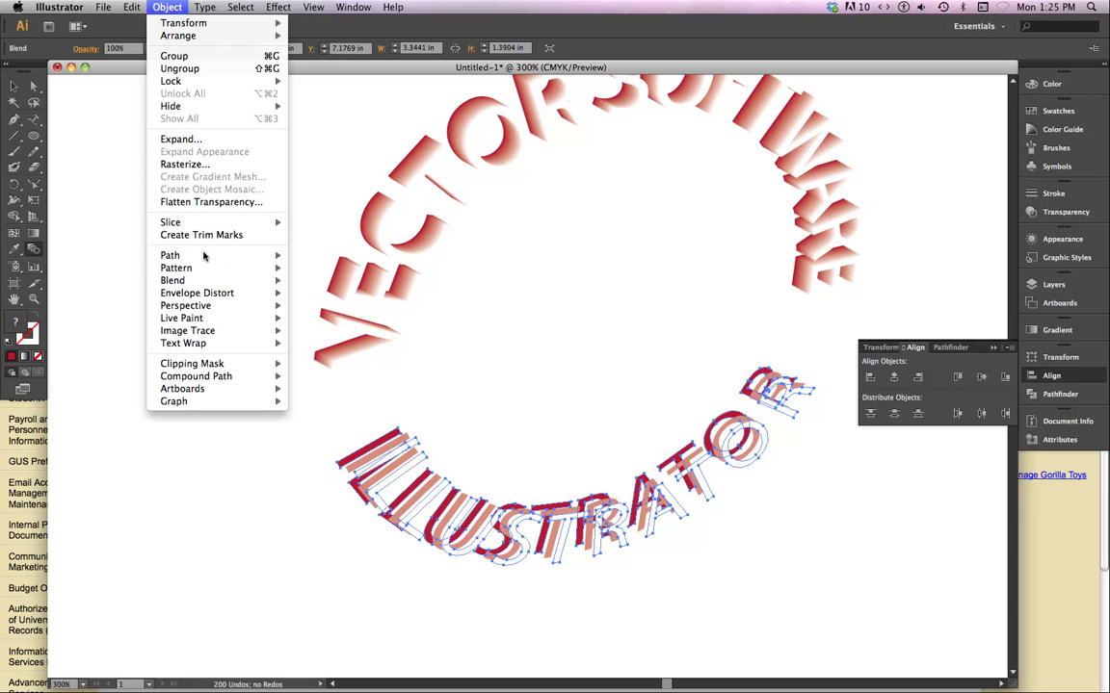
pyautogui.moveTo(190, 280)
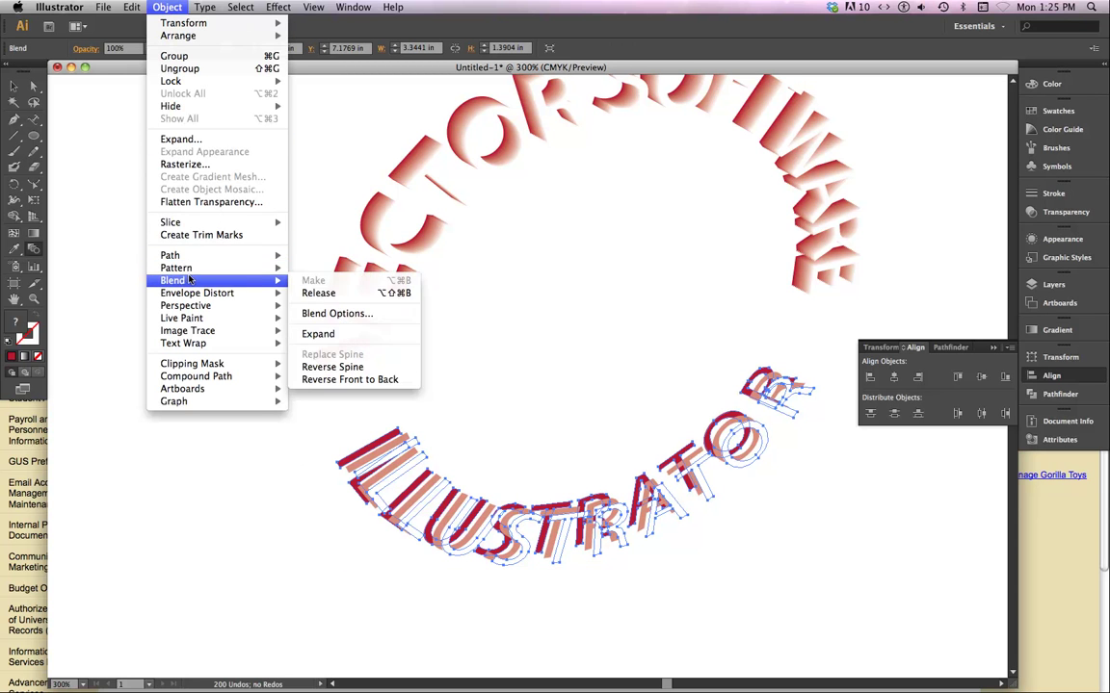
pyautogui.click(334, 315)
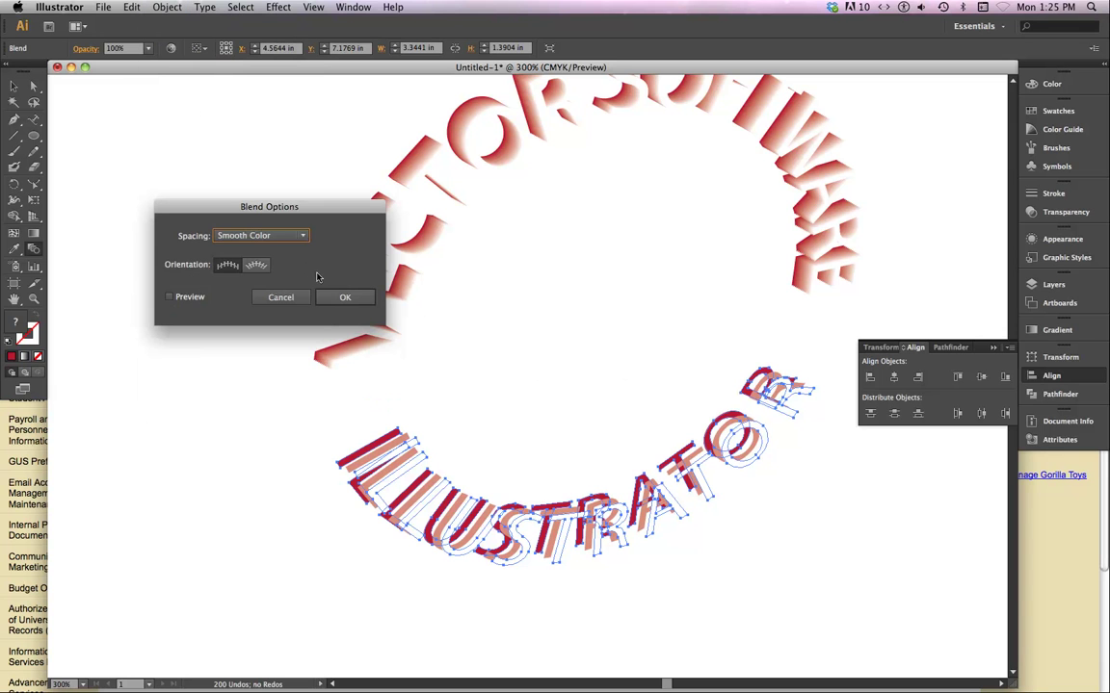
pyautogui.click(300, 237)
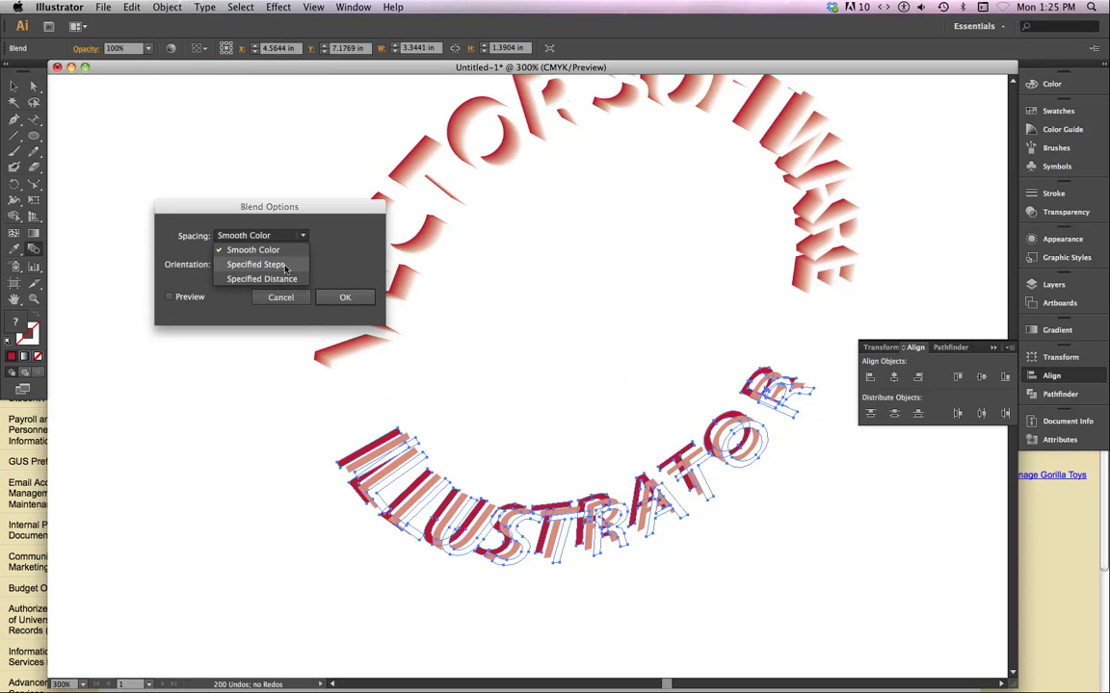
pyautogui.click(255, 264)
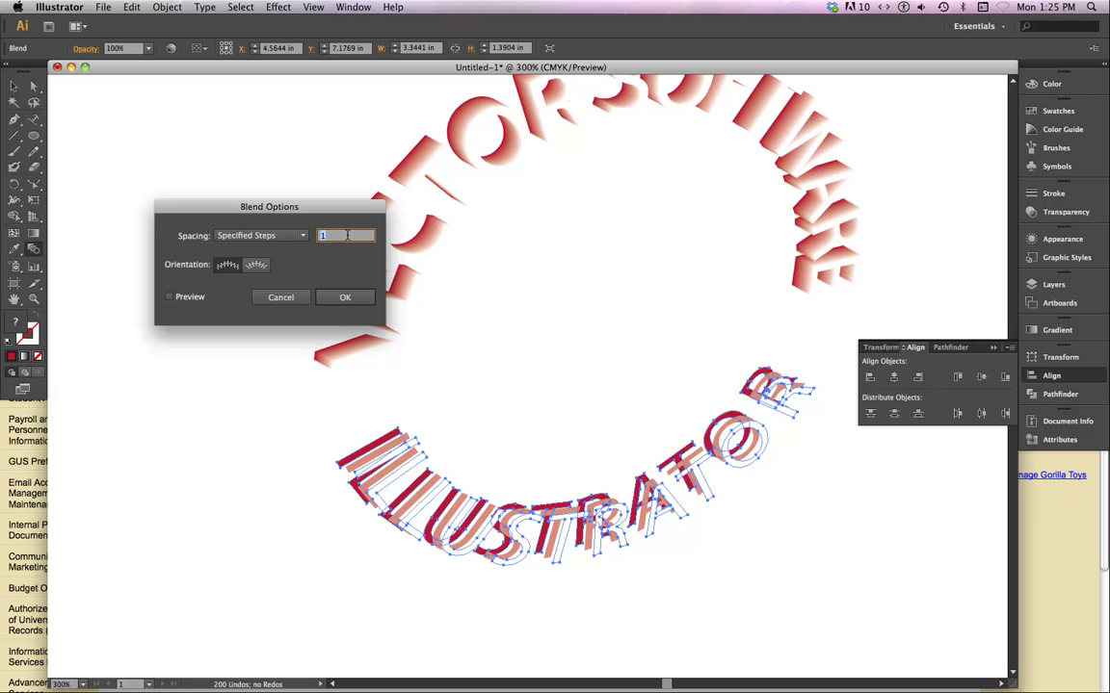
pyautogui.write('11')
pyautogui.click(168, 297)
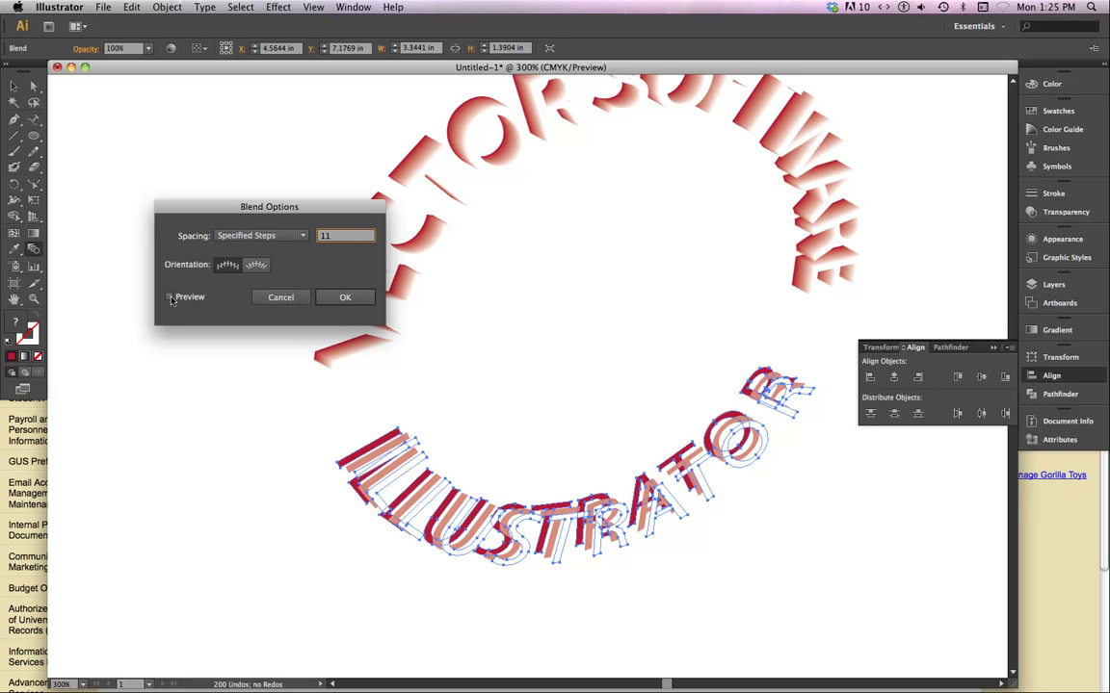
pyautogui.click(344, 297)
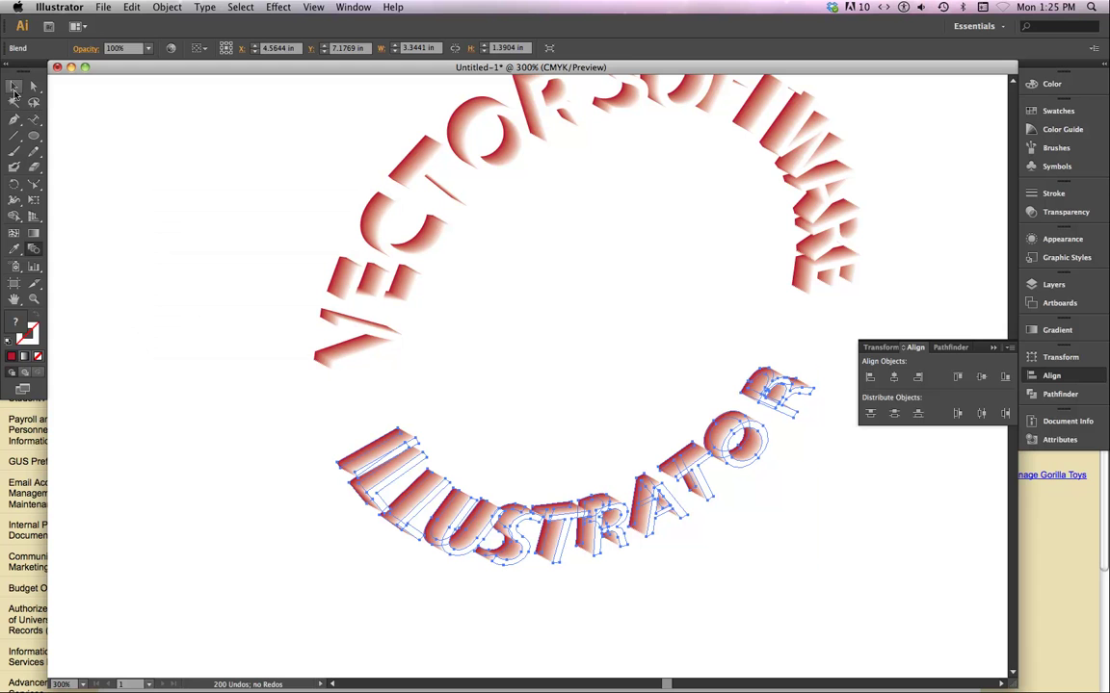
pyautogui.click(14, 88)
pyautogui.click(179, 222)
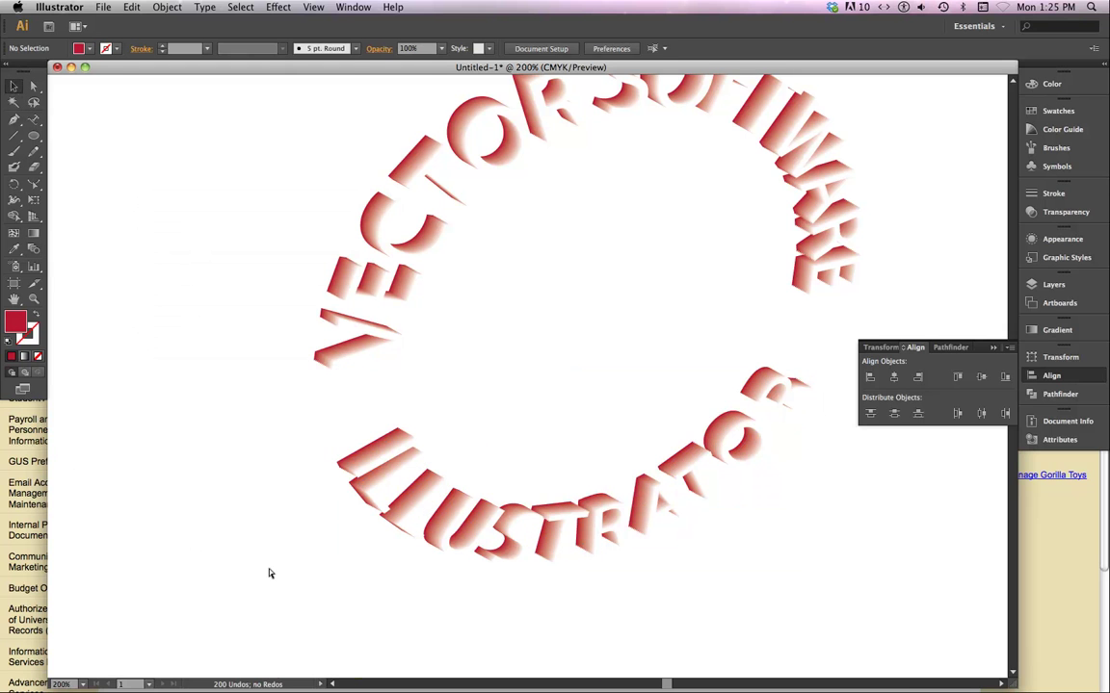
# Set drawing to go behind existing artwork, choose a cyan fill, and draw an ellipse about 4.45 × 2.63 in from the lettering's centre.
pyautogui.press('super+minus')
pyautogui.press('super+minus')
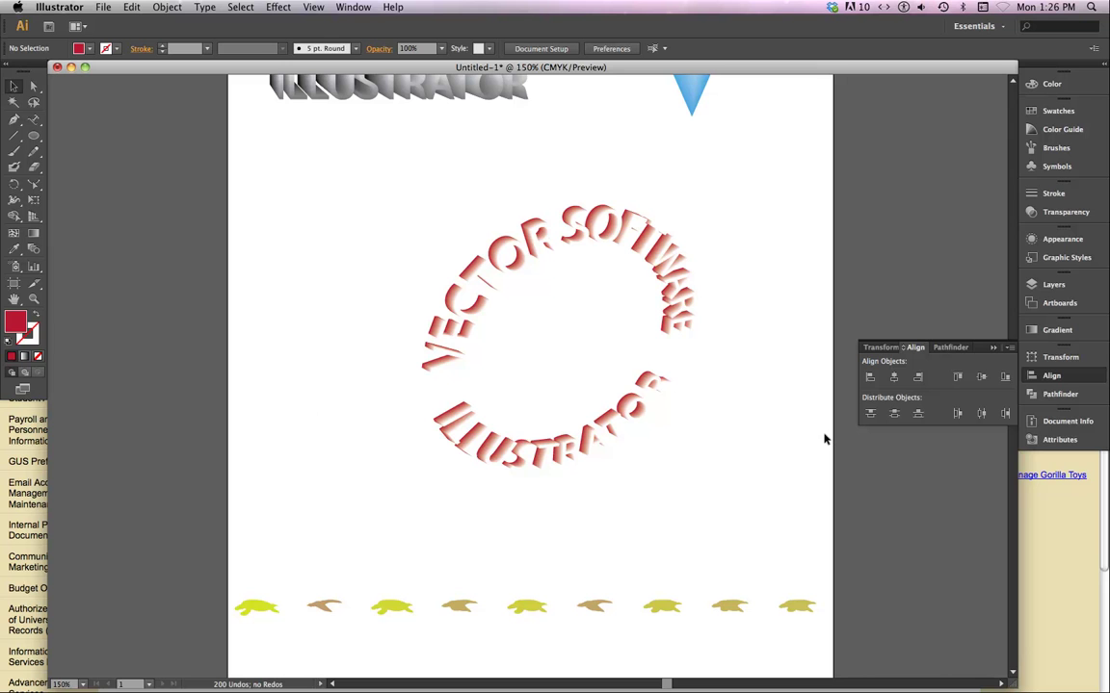
pyautogui.click(24, 373)
pyautogui.click(91, 50)
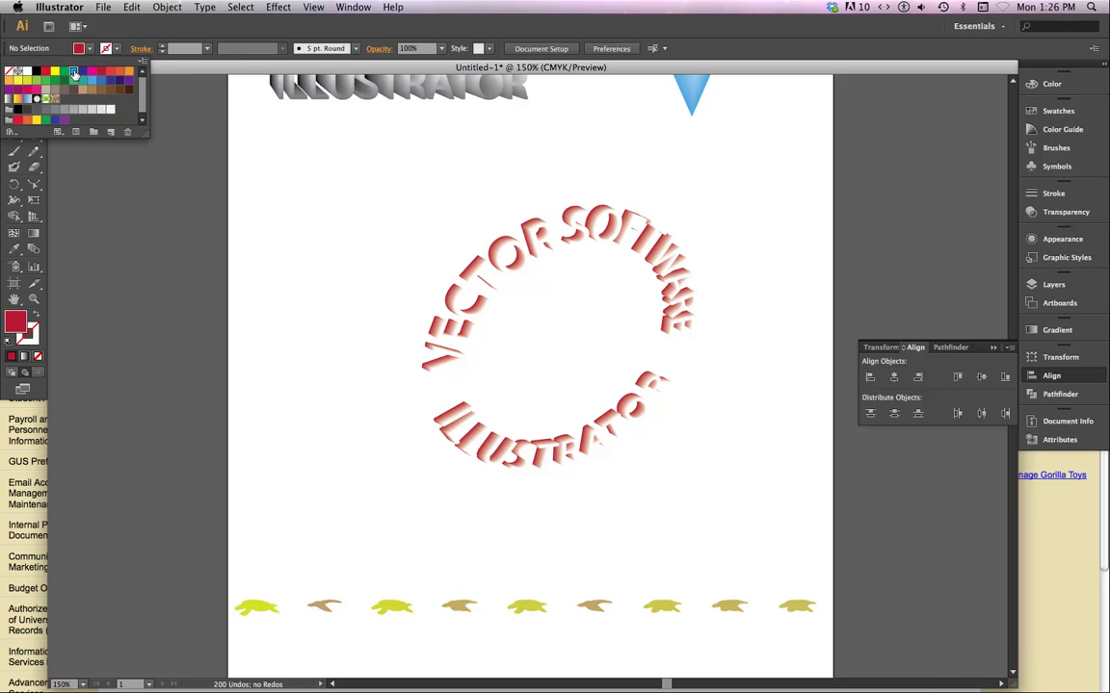
pyautogui.click(73, 71)
pyautogui.click(220, 167)
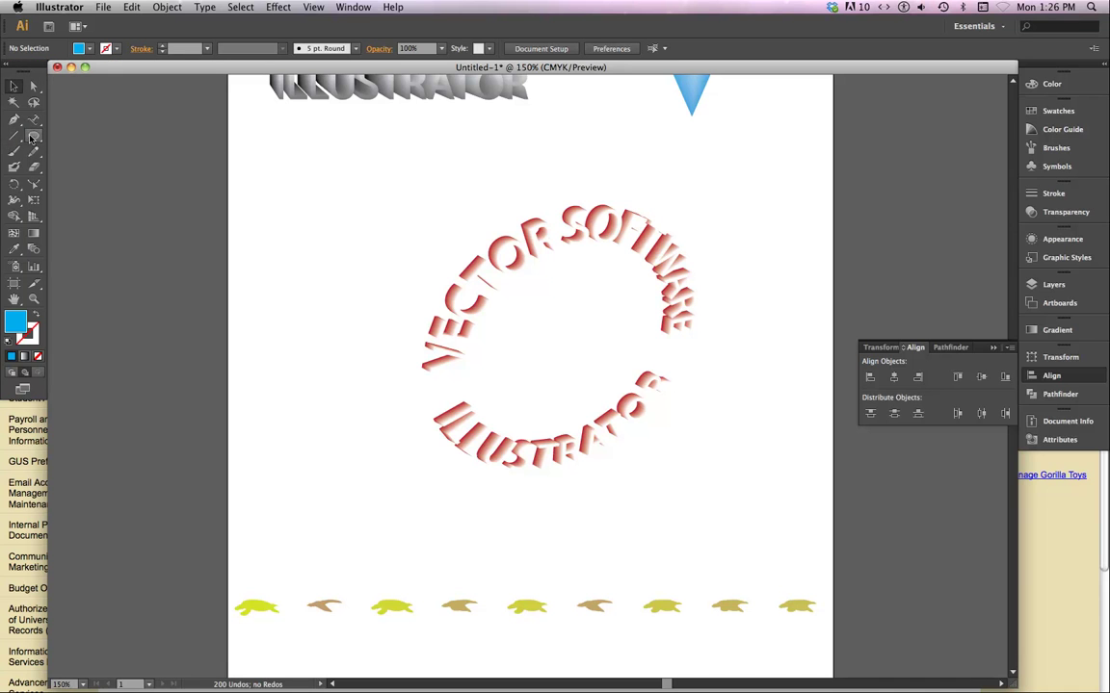
pyautogui.click(33, 135)
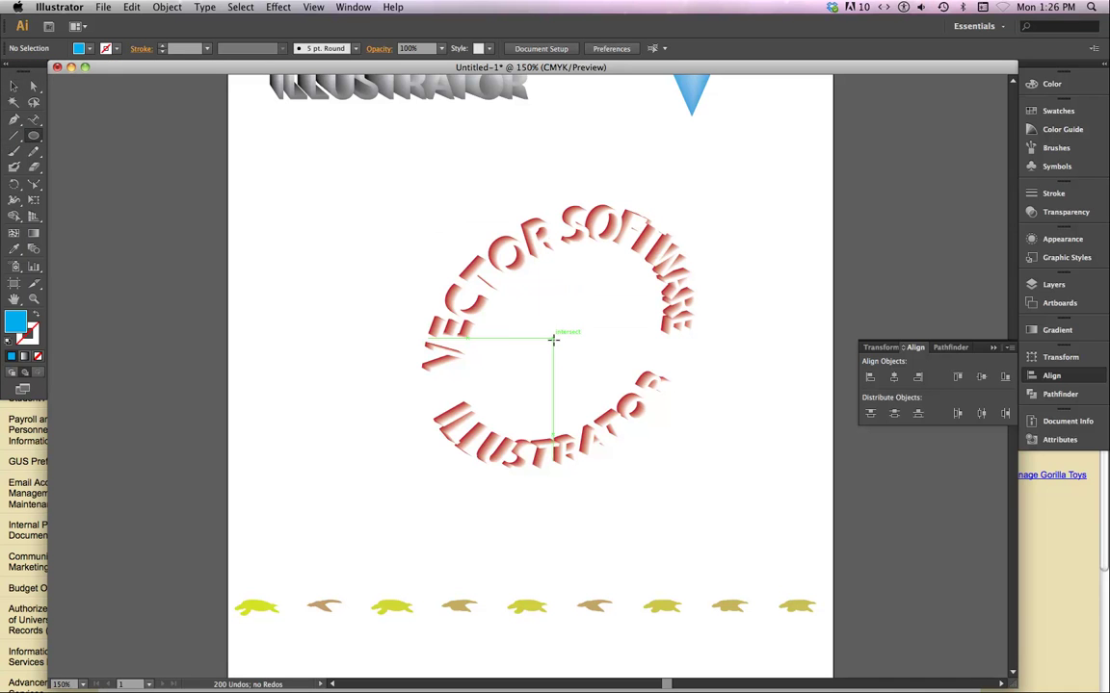
pyautogui.moveTo(552, 339); pyautogui.dragTo(711, 433)
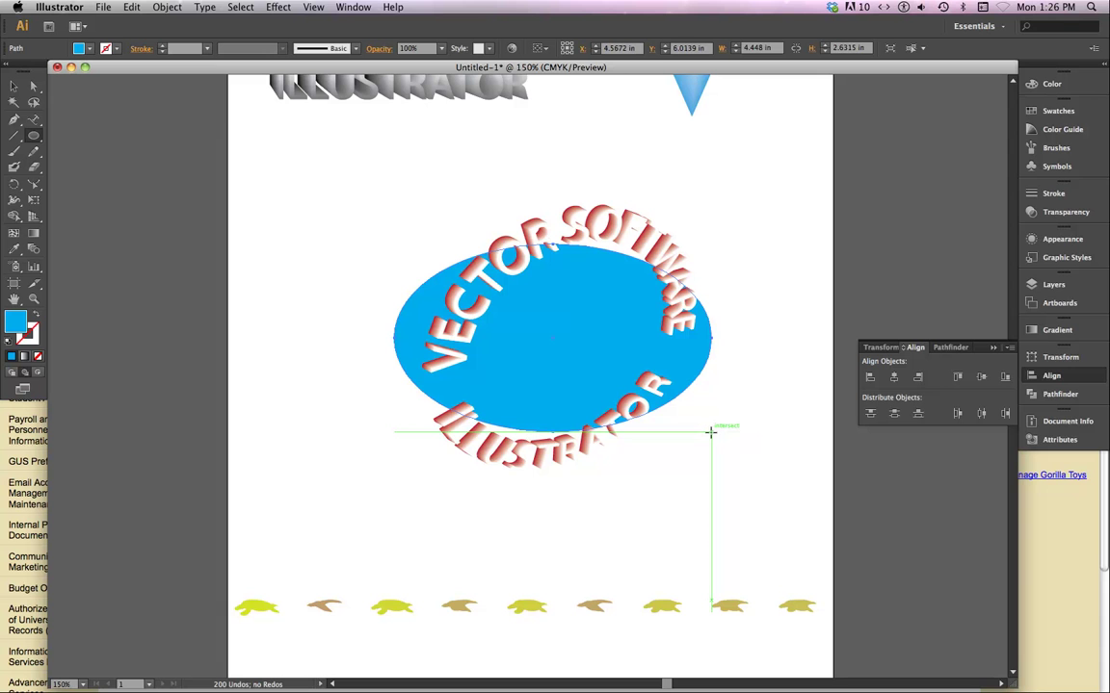
# Rotate the cyan ellipse to match the lettering's tilt and resize it to about 3.81 × 4.06 in around the text.
pyautogui.click(14, 86)
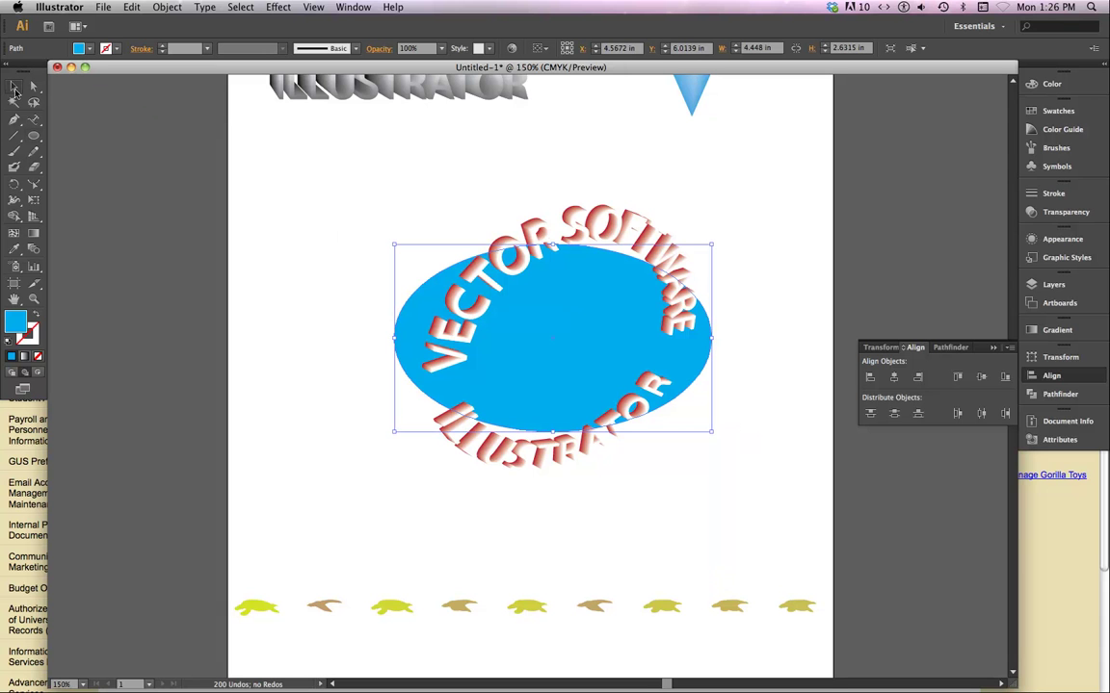
pyautogui.moveTo(713, 248); pyautogui.dragTo(575, 166)
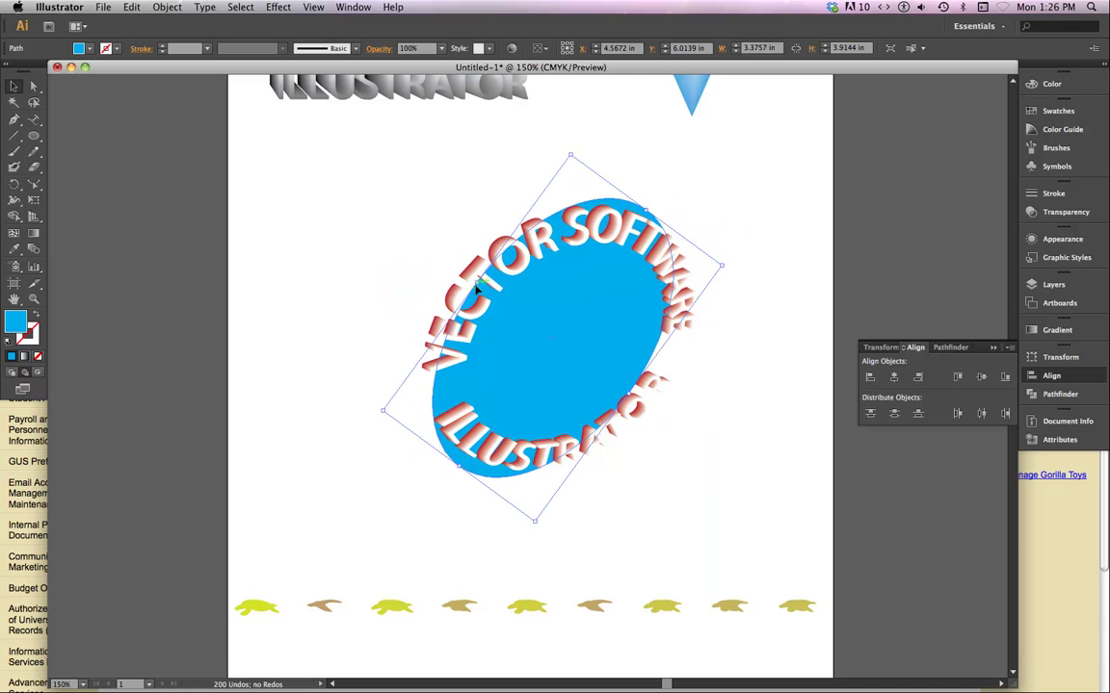
pyautogui.moveTo(476, 280); pyautogui.dragTo(454, 269)
pyautogui.moveTo(633, 392); pyautogui.dragTo(657, 415)
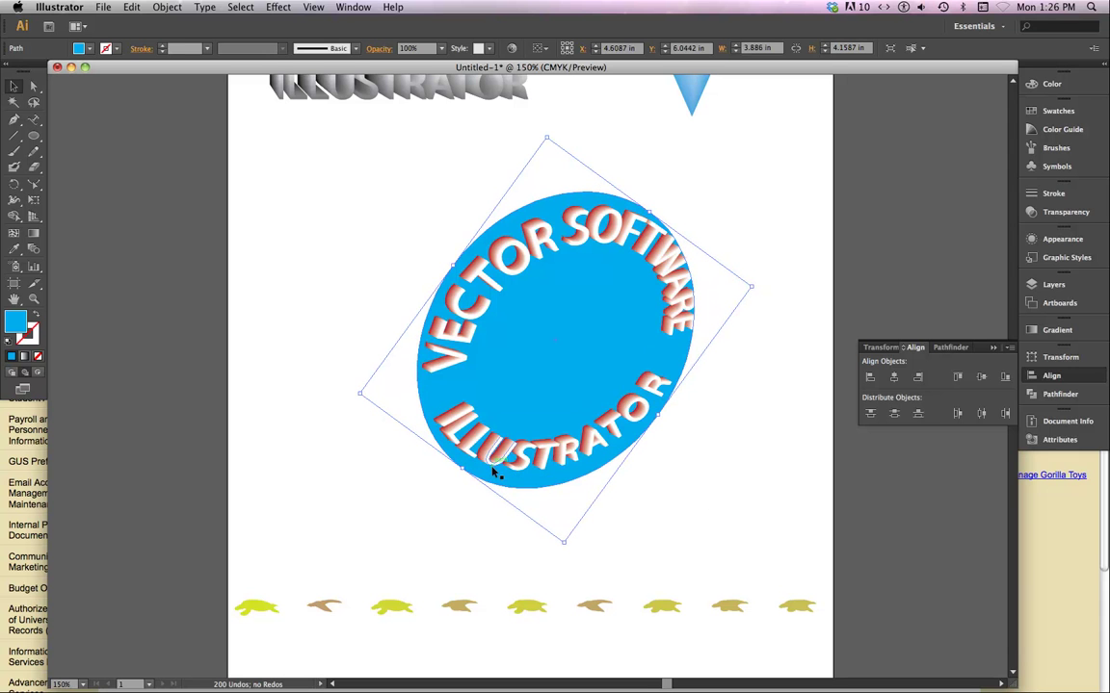
pyautogui.moveTo(463, 469)
pyautogui.mouseDown()
pyautogui.moveTo(426, 472)
pyautogui.moveTo(468, 463)
pyautogui.mouseUp()
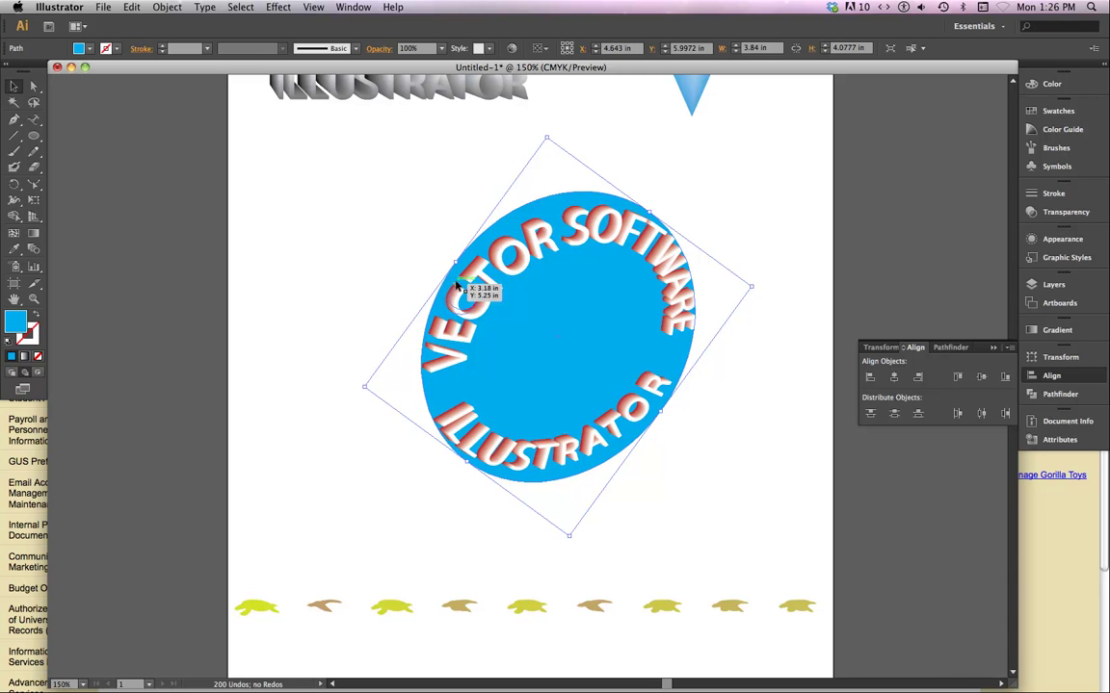
pyautogui.moveTo(455, 260)
pyautogui.mouseDown()
pyautogui.moveTo(470, 272)
pyautogui.moveTo(458, 262)
pyautogui.mouseUp()
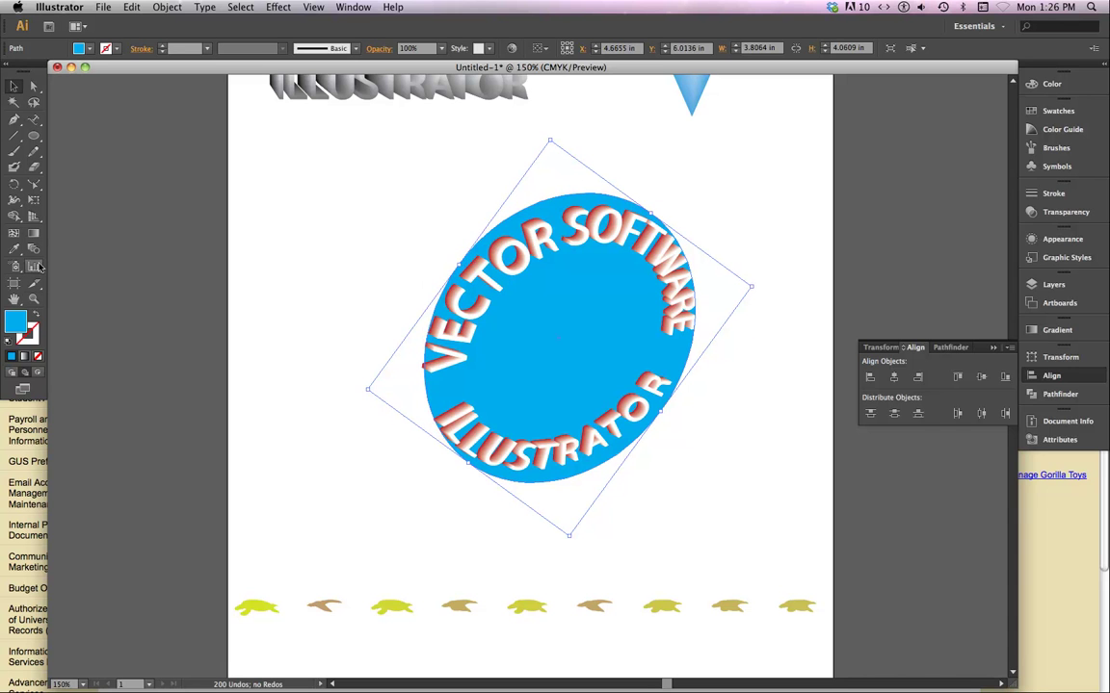
# Refine the ellipse's fit around the lettering with the Free Transform tool to about 4.03 × 3.98 in, then deselect it.
pyautogui.click(37, 201)
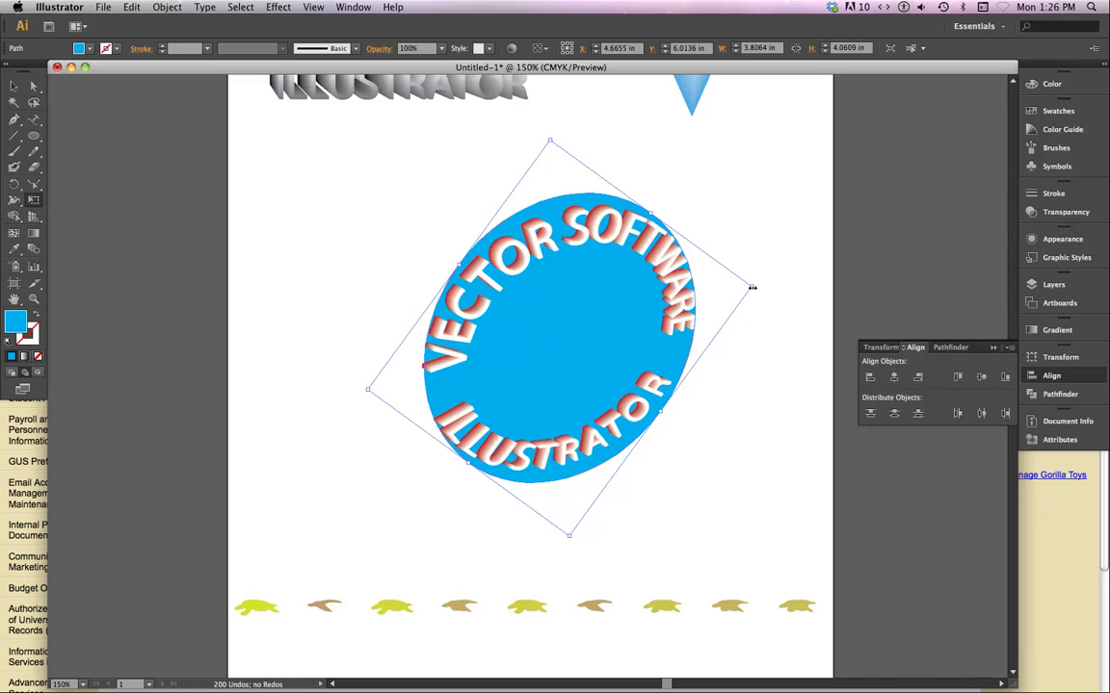
pyautogui.moveTo(751, 286); pyautogui.dragTo(766, 288)
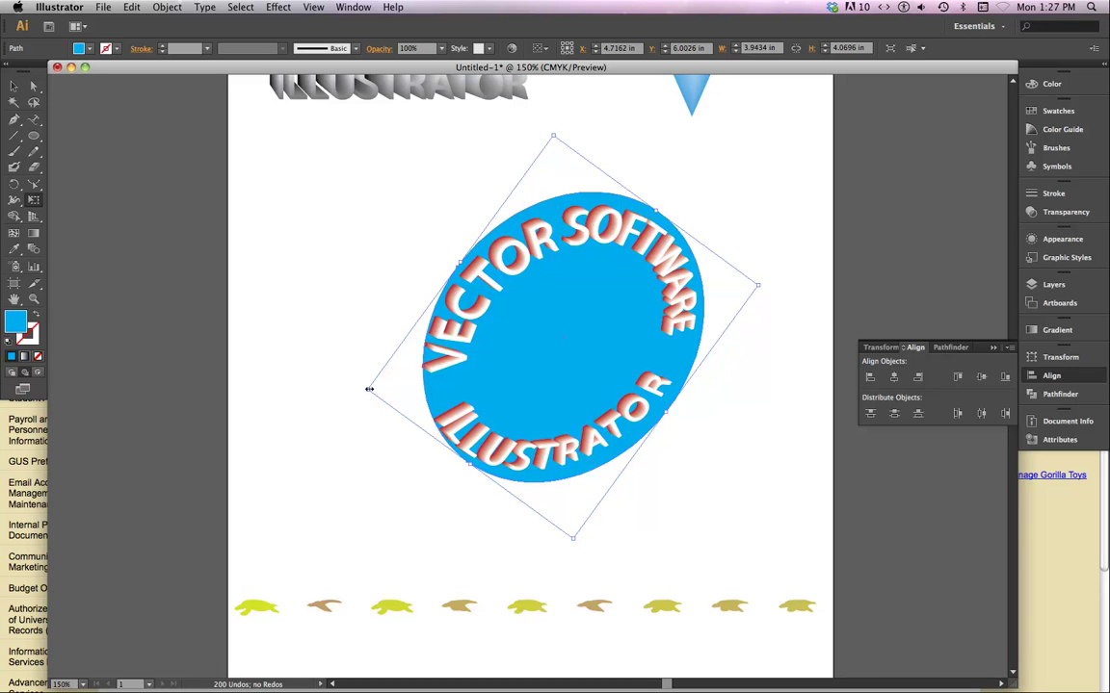
pyautogui.moveTo(368, 390); pyautogui.dragTo(360, 391)
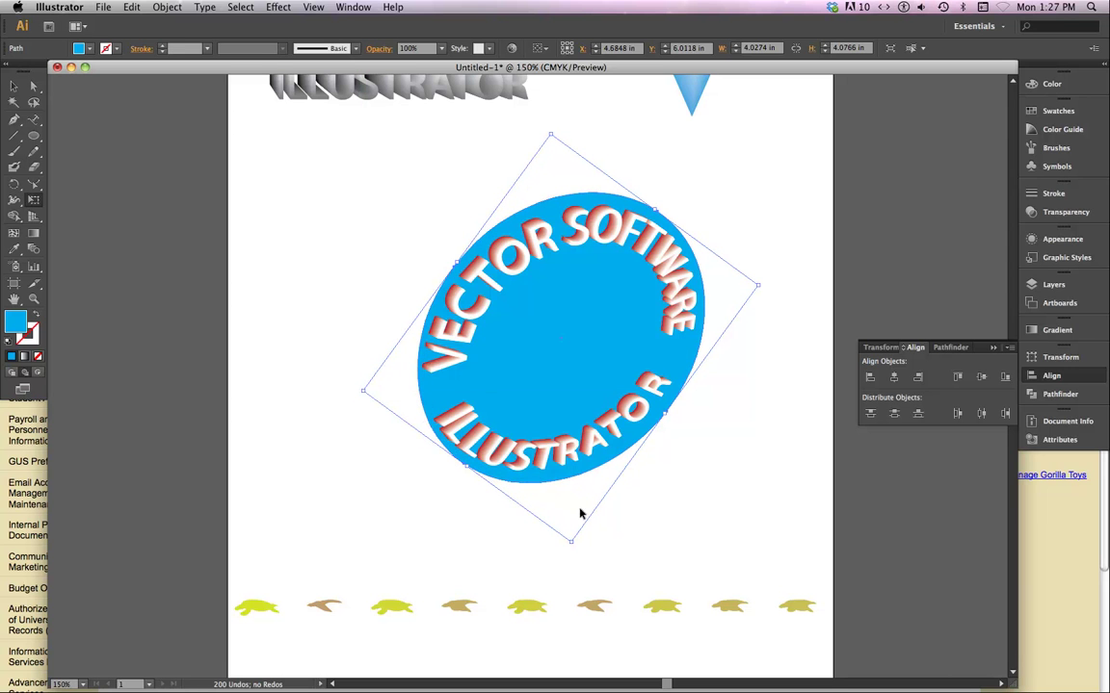
pyautogui.moveTo(570, 543)
pyautogui.mouseDown()
pyautogui.moveTo(572, 468)
pyautogui.moveTo(570, 535)
pyautogui.mouseUp()
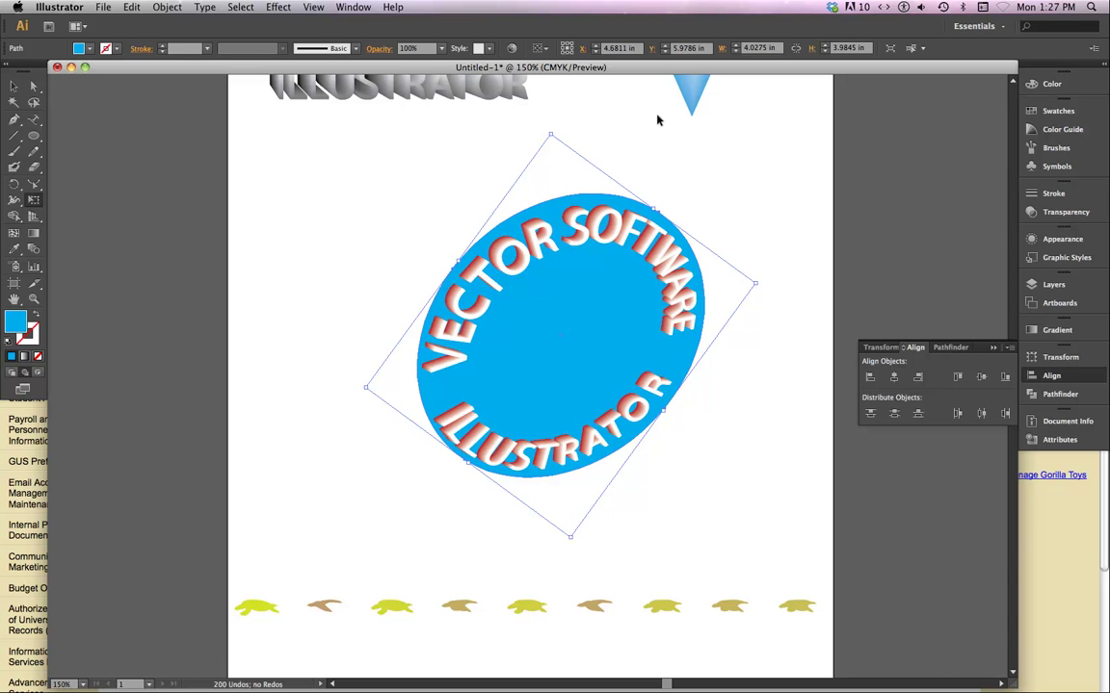
pyautogui.press('v')
pyautogui.click(349, 289)
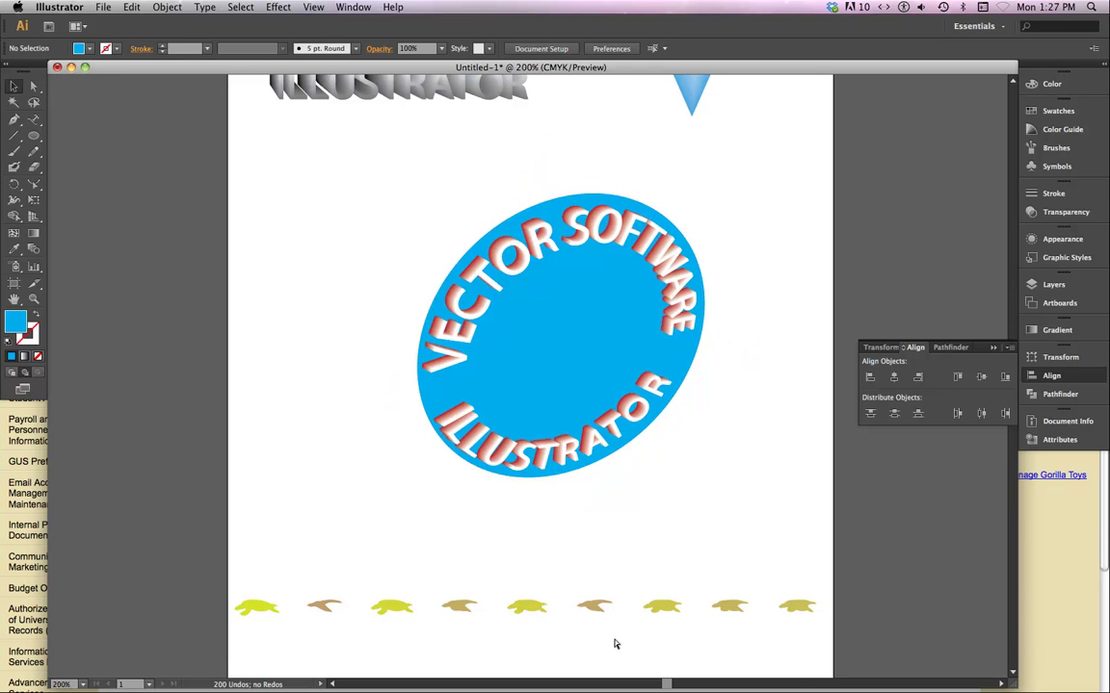
# Direct-select the cyan ellipse and move its lower-right anchor point slightly inward to about X 6.08 in, Y 7.00 in.
pyautogui.press('super+equal')
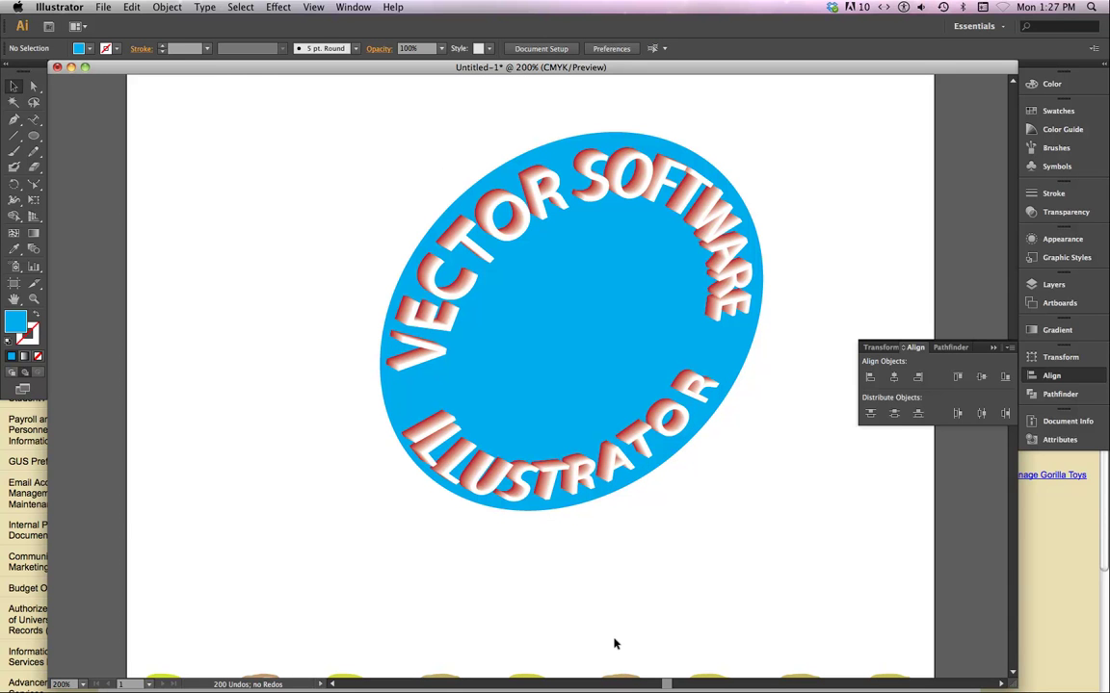
pyautogui.click(34, 86)
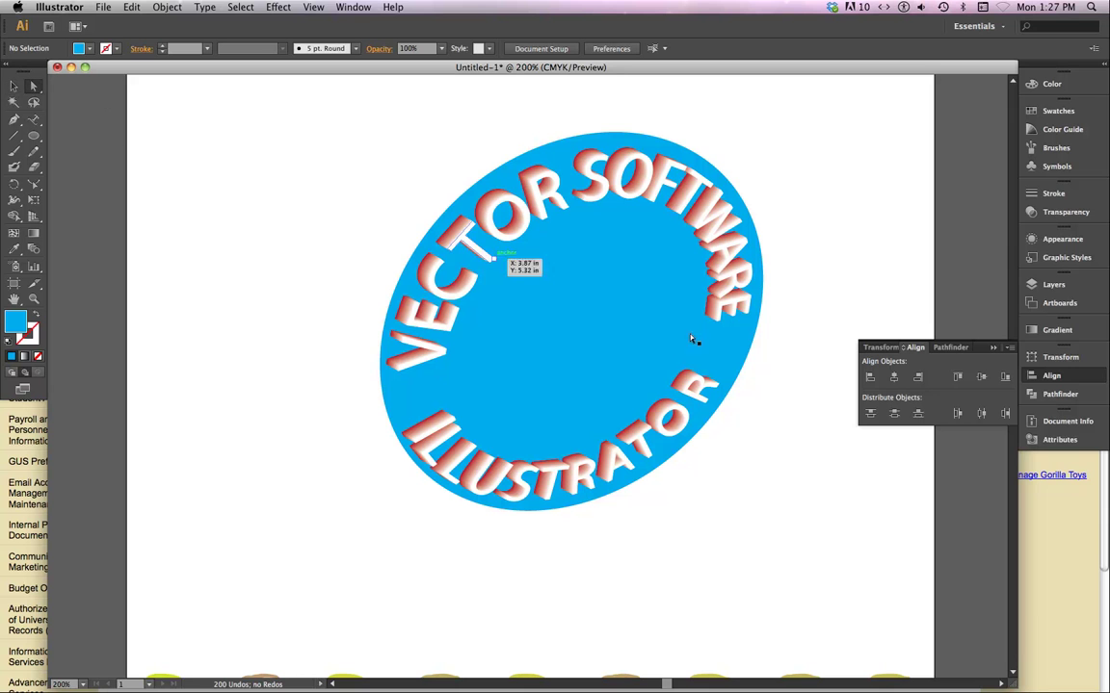
pyautogui.click(746, 369)
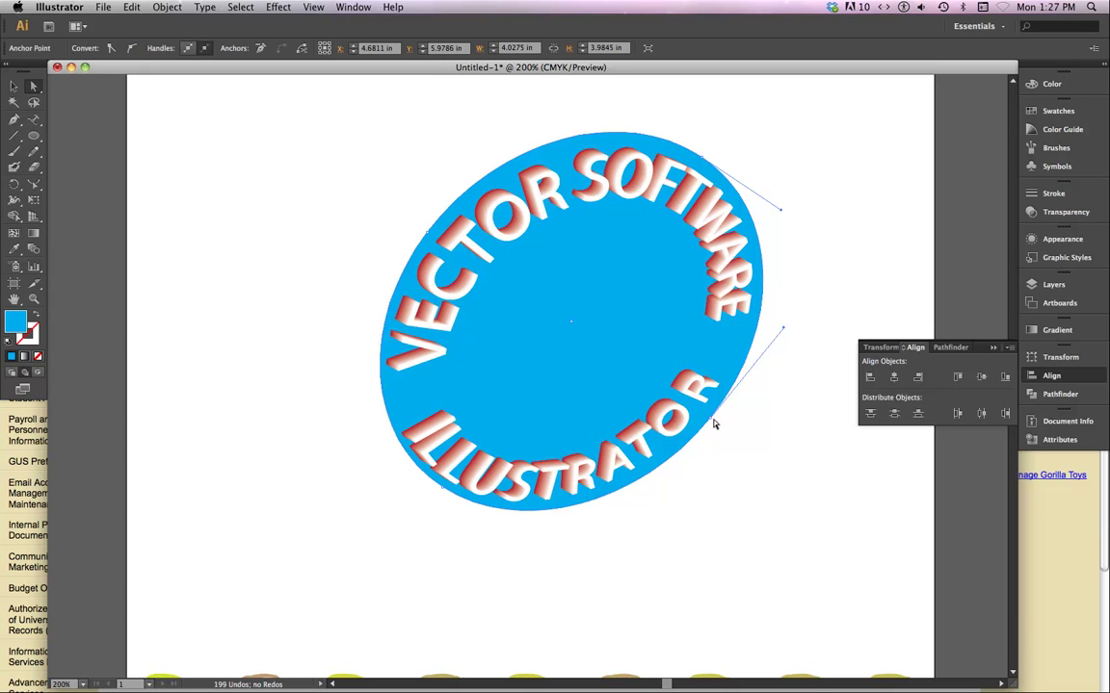
pyautogui.moveTo(713, 423); pyautogui.dragTo(707, 421)
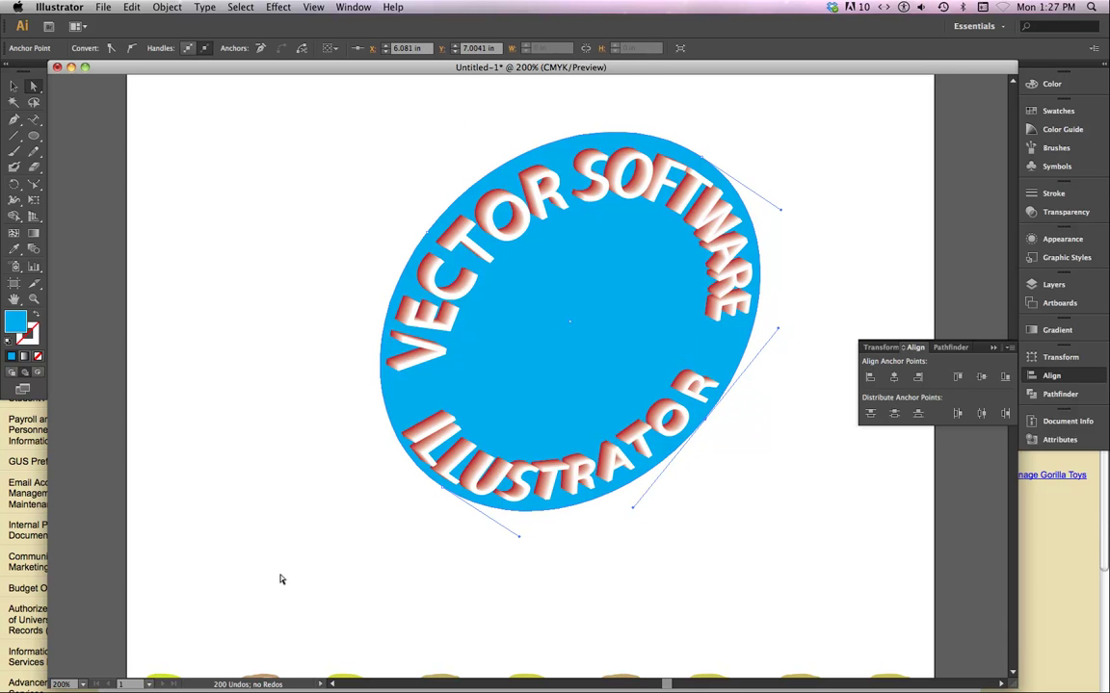
# Lengthen the ellipse's lower-left anchor handle and slightly shorten its upper-right anchor's upper handle, then deselect the ellipse.
pyautogui.click(444, 488)
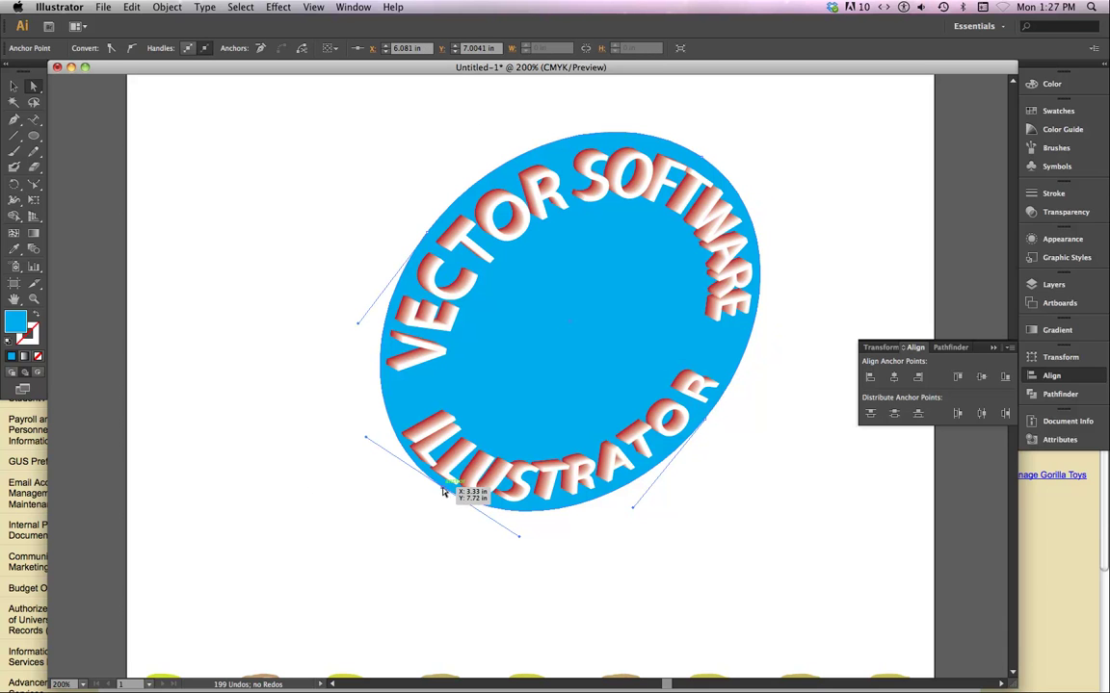
pyautogui.moveTo(366, 440); pyautogui.dragTo(356, 430)
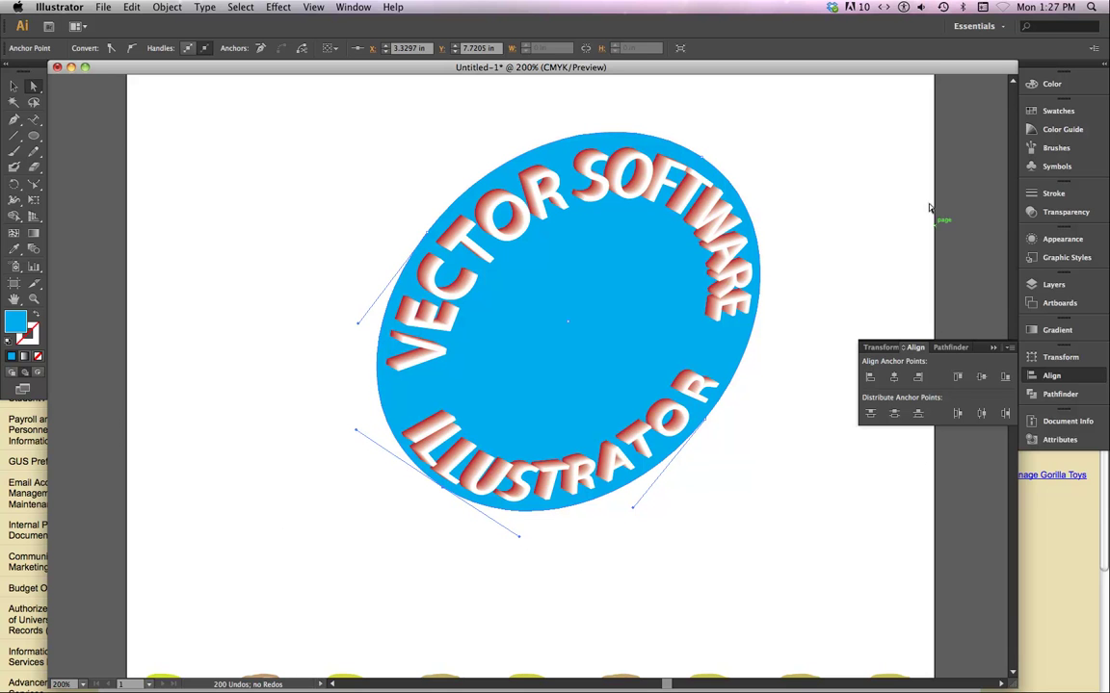
pyautogui.click(702, 161)
pyautogui.moveTo(623, 106); pyautogui.dragTo(627, 110)
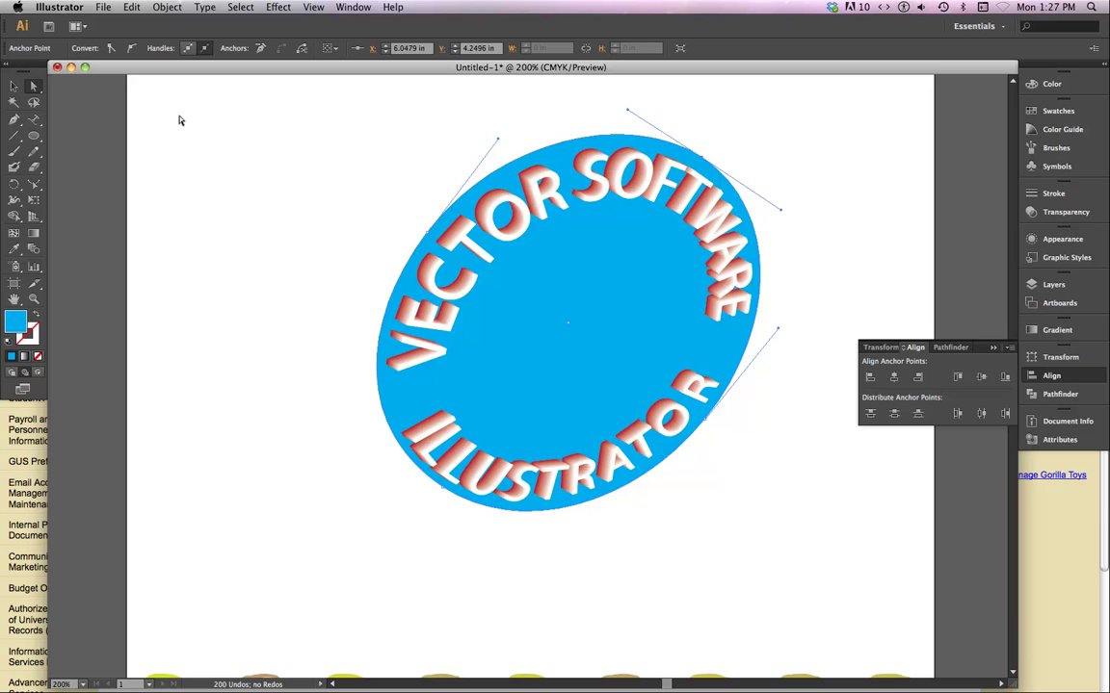
pyautogui.click(14, 86)
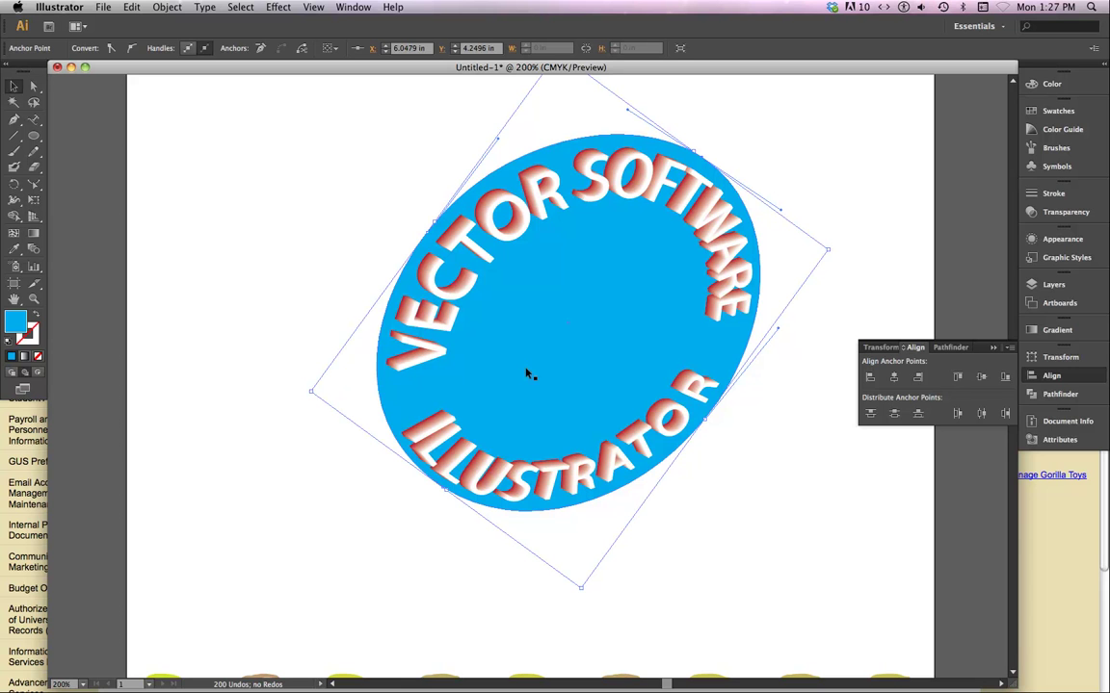
pyautogui.press('a')
pyautogui.press('v')
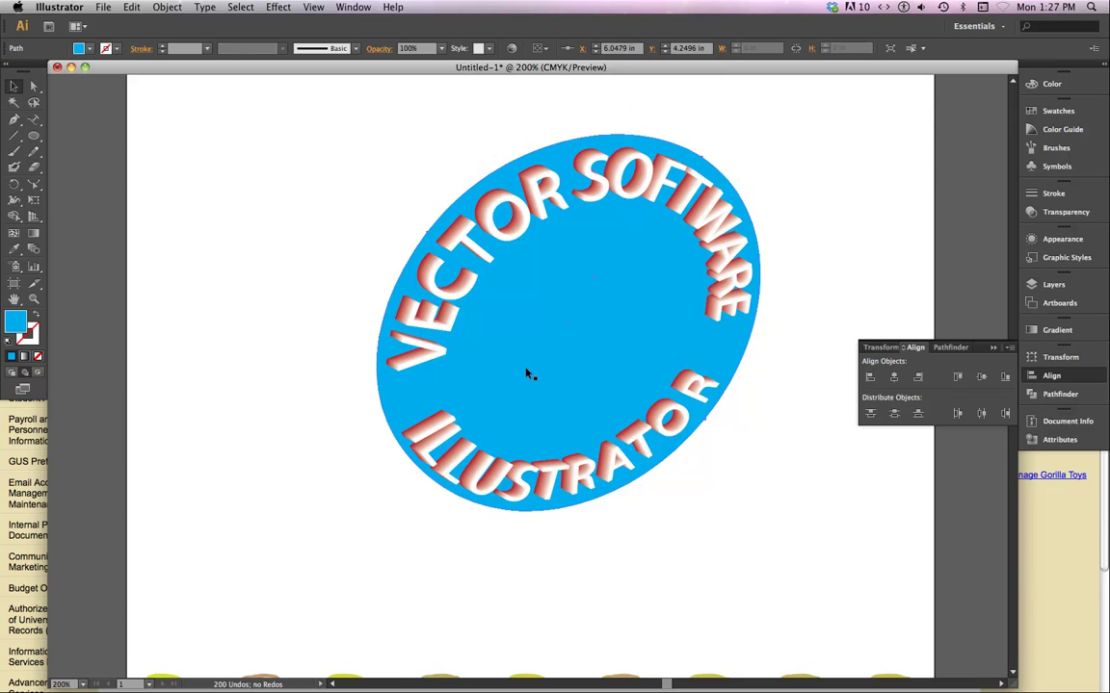
pyautogui.click(803, 187)
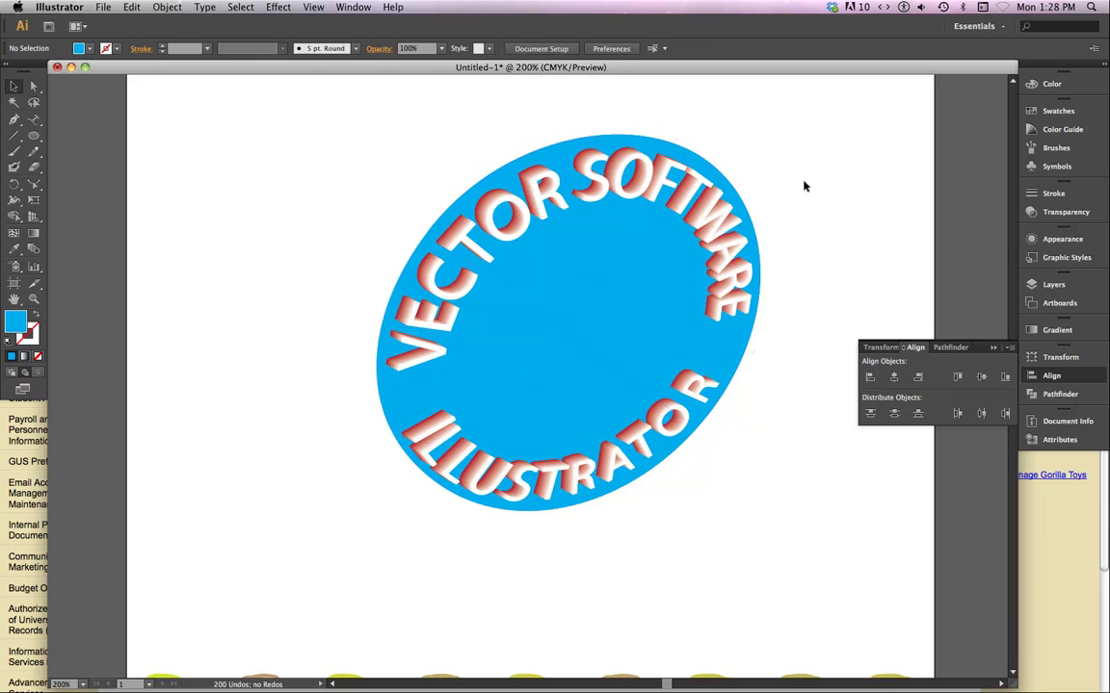
# Place a copy of the cyan ellipse behind it and nudge the copy left and up to about X 4.51 in, Y 5.92 in.
pyautogui.click(670, 345)
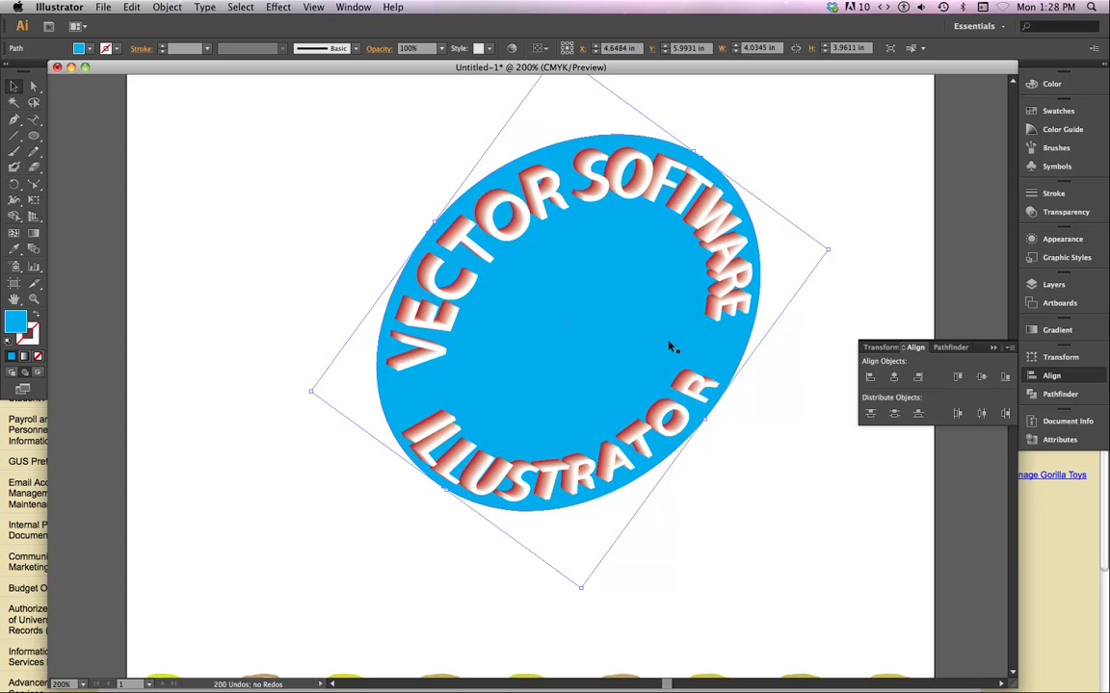
pyautogui.hotkey('shift', 'Left')
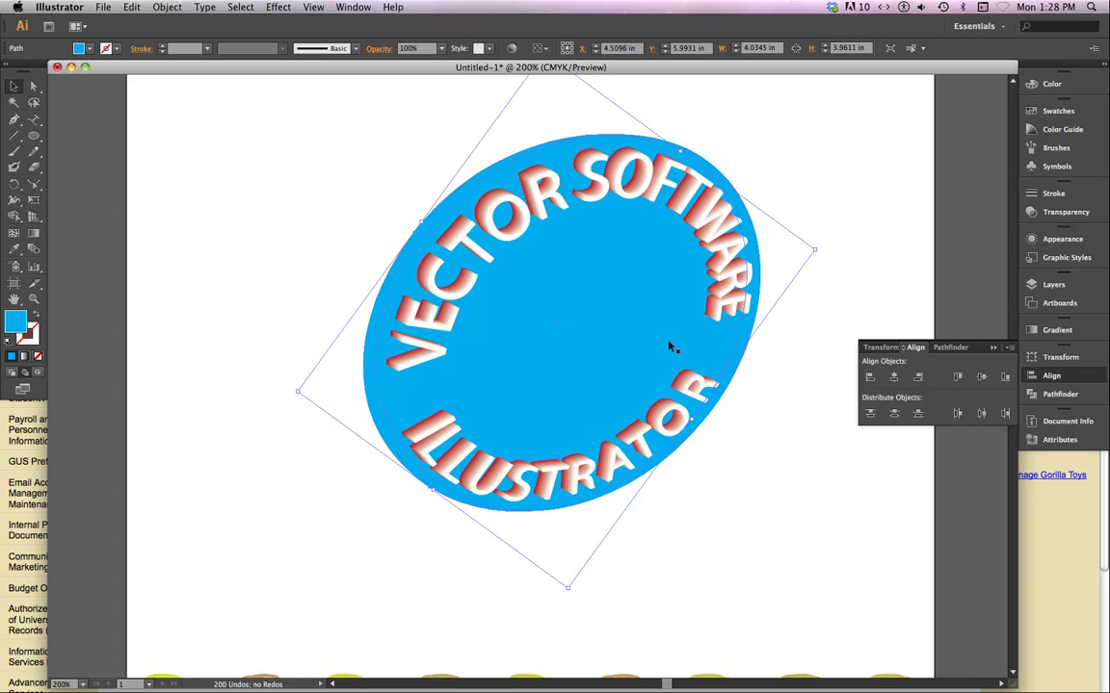
pyautogui.press('Up')
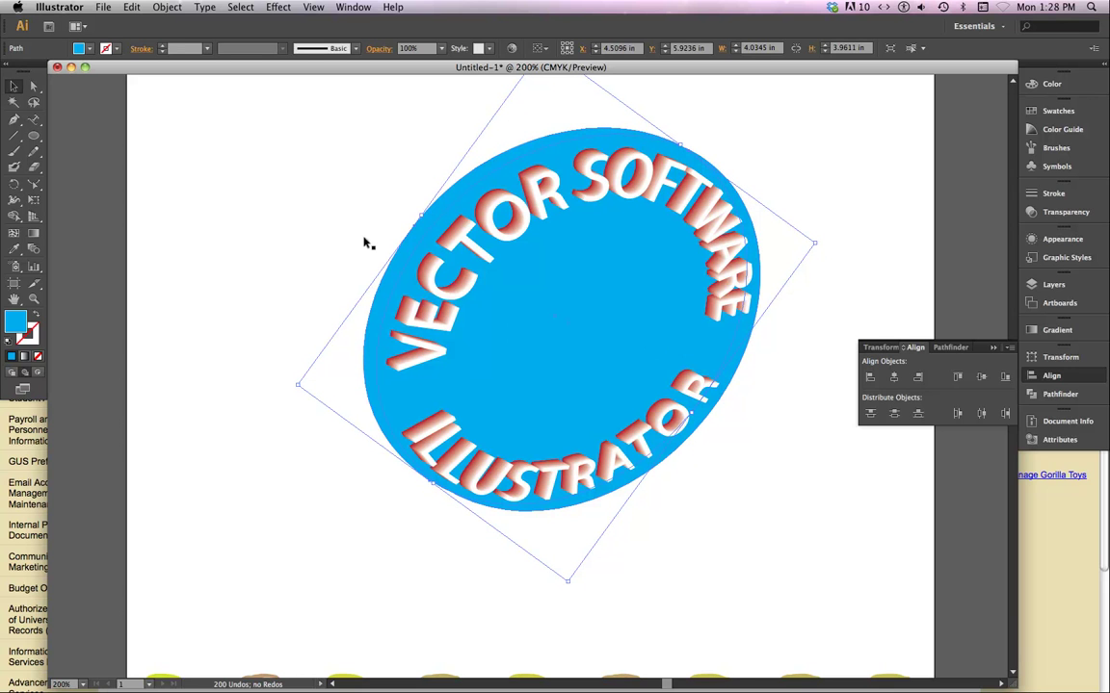
# Fill the offset back ellipse with a darker blue swatch and deselect it.
pyautogui.click(89, 49)
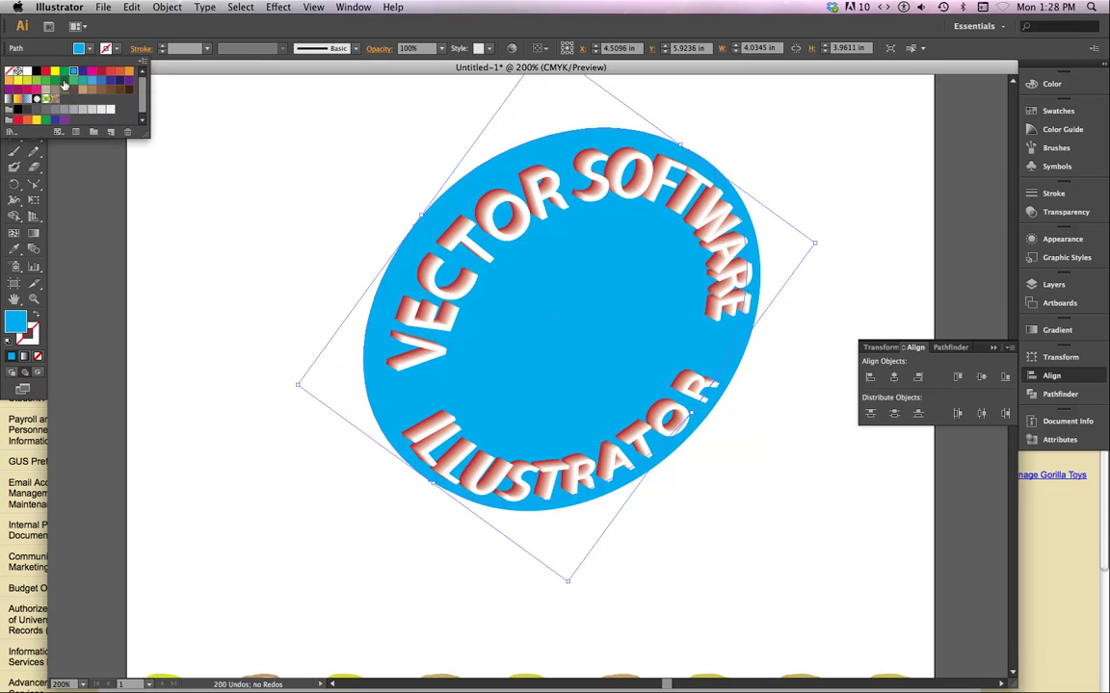
pyautogui.click(101, 82)
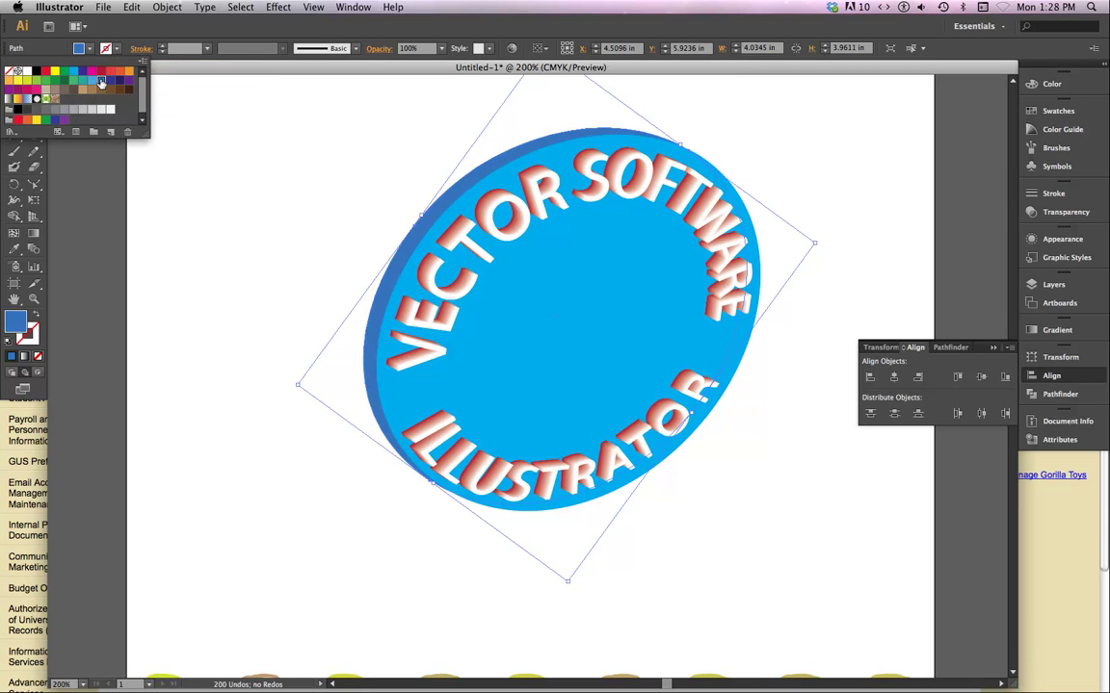
pyautogui.click(273, 301)
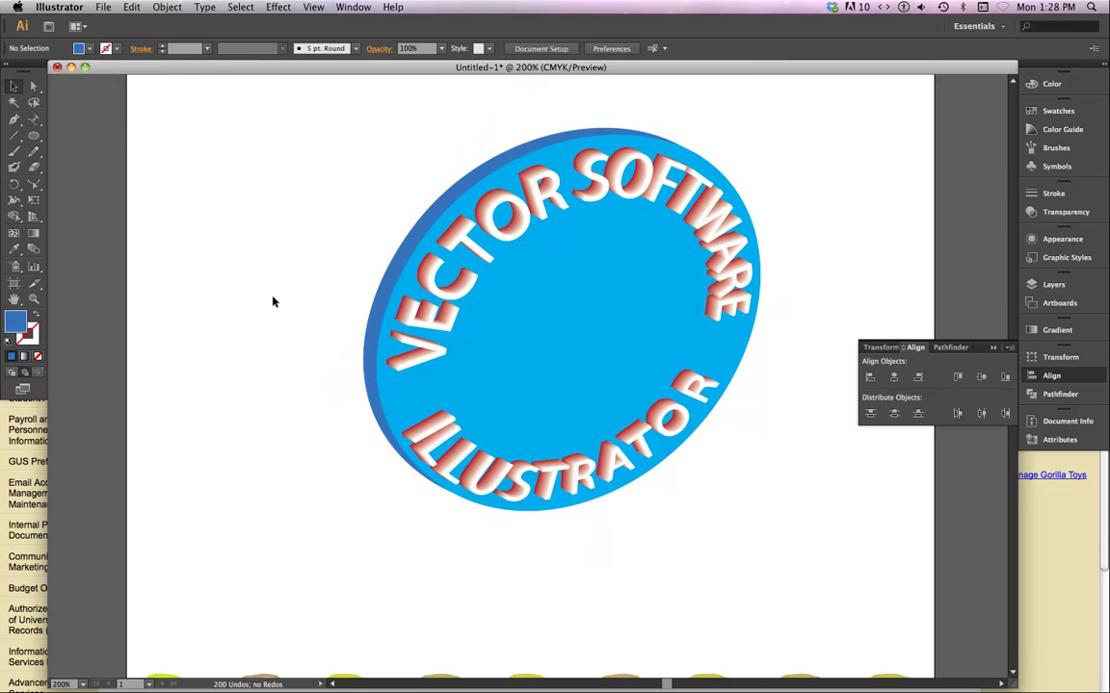
# Select the dark blue back ellipse, adjust its upper-right edge very slightly to fit the cyan one, and deselect it.
pyautogui.press('super+minus')
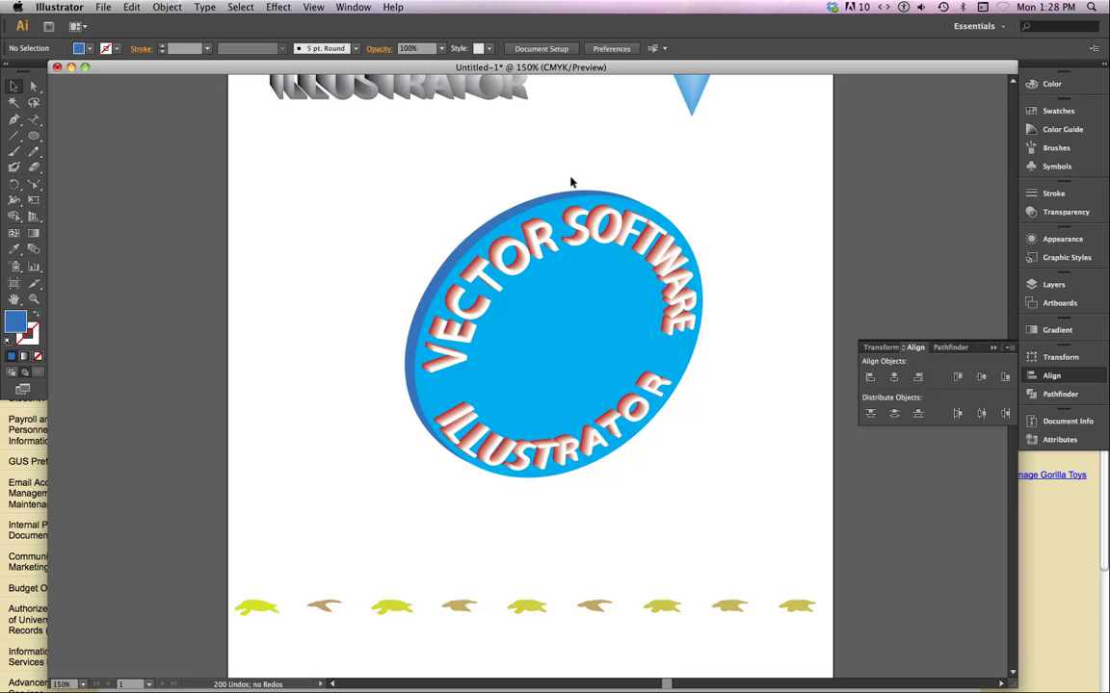
pyautogui.click(546, 202)
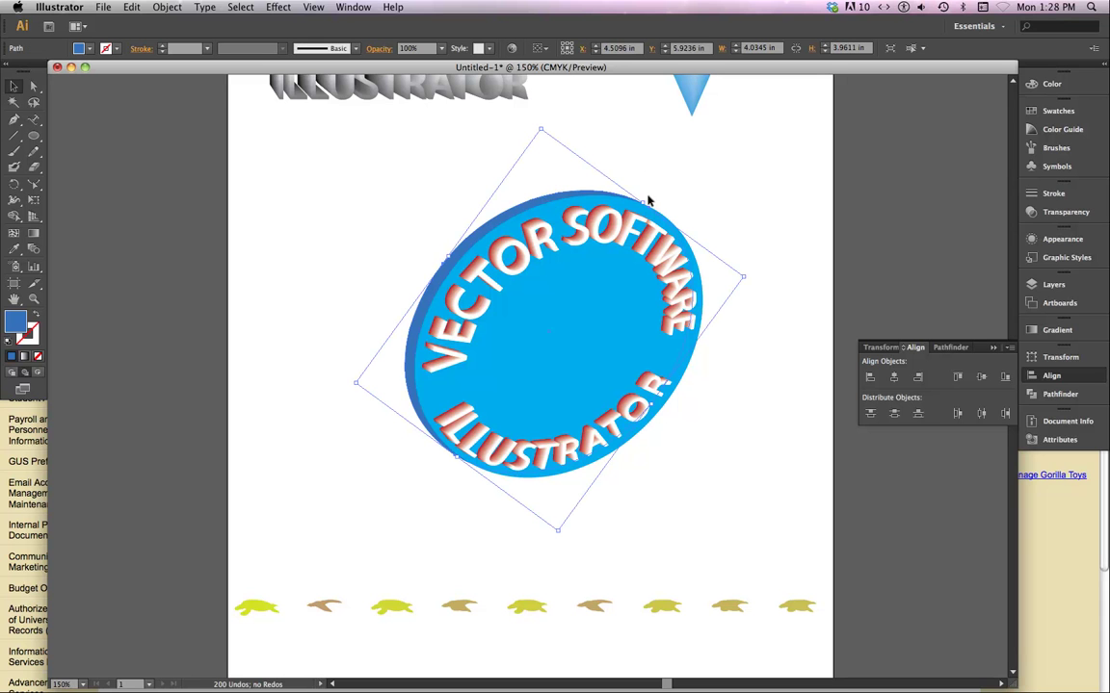
pyautogui.moveTo(643, 200); pyautogui.dragTo(646, 200)
pyautogui.click(694, 466)
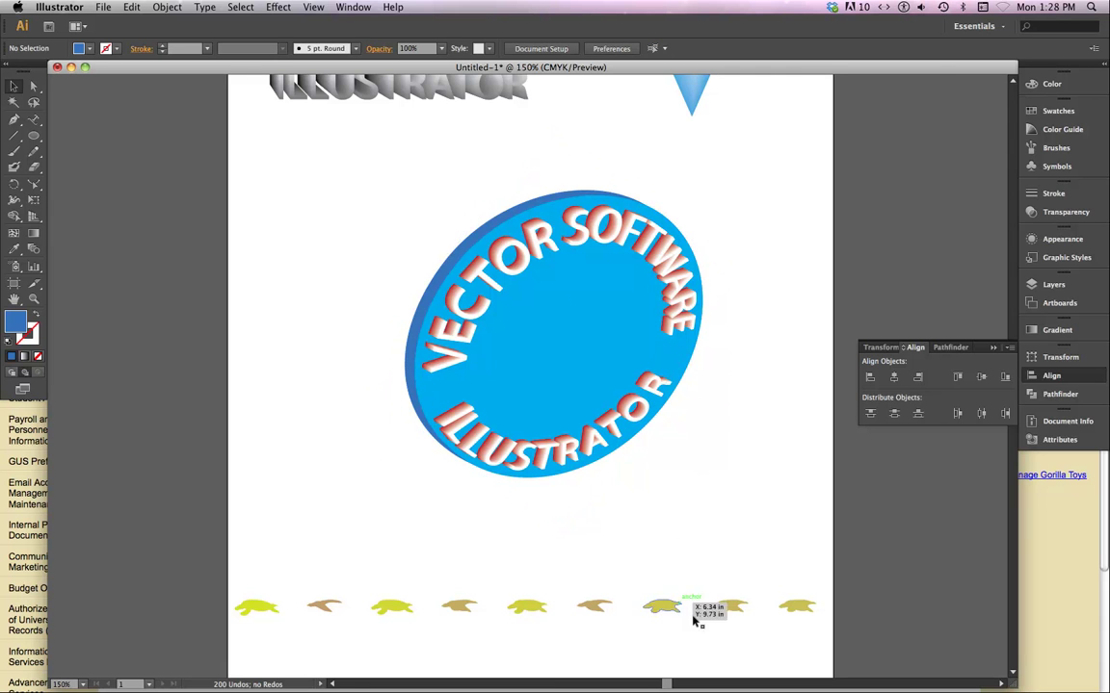
# Show the artwork in Outline view, select the VECTOR SOFTWARE blend and activate the Group Selection tool.
pyautogui.press('super+equal')
pyautogui.press('super+equal')
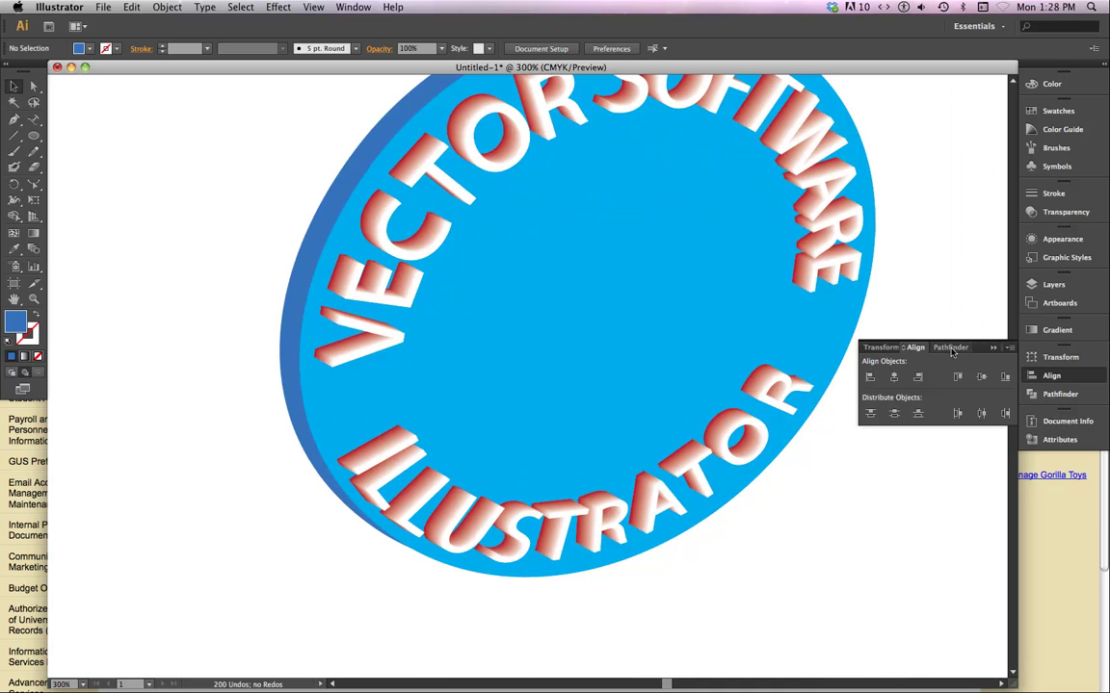
pyautogui.click(474, 297)
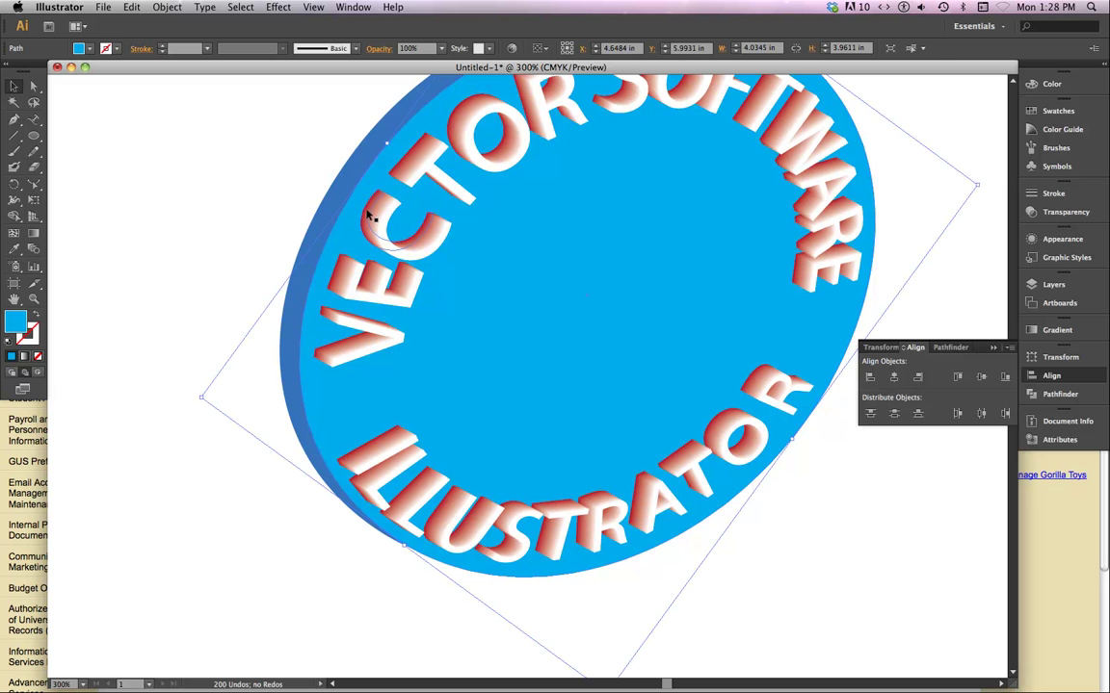
pyautogui.press('super+y')
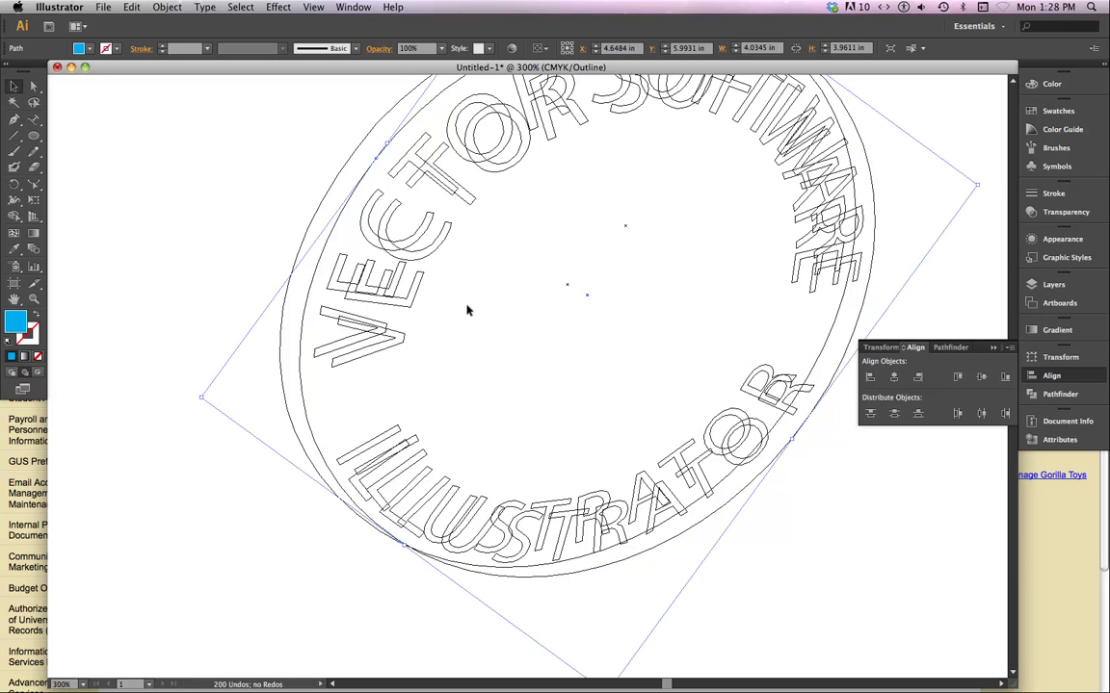
pyautogui.click(370, 204)
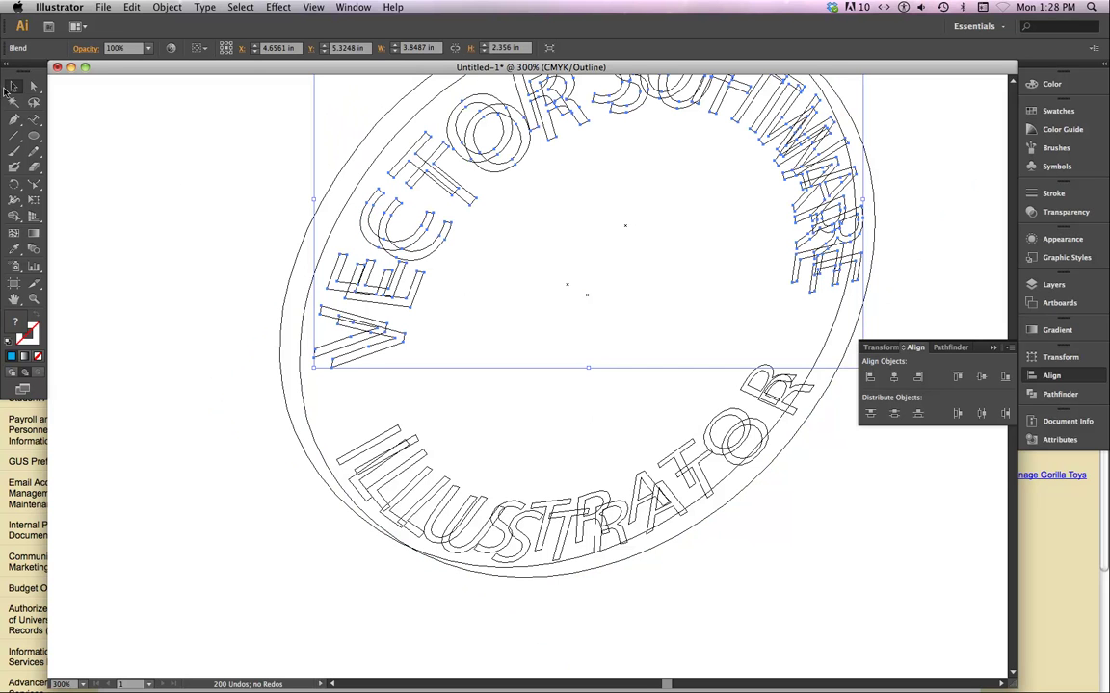
pyautogui.click(34, 86)
pyautogui.moveTo(41, 89); pyautogui.dragTo(96, 93)
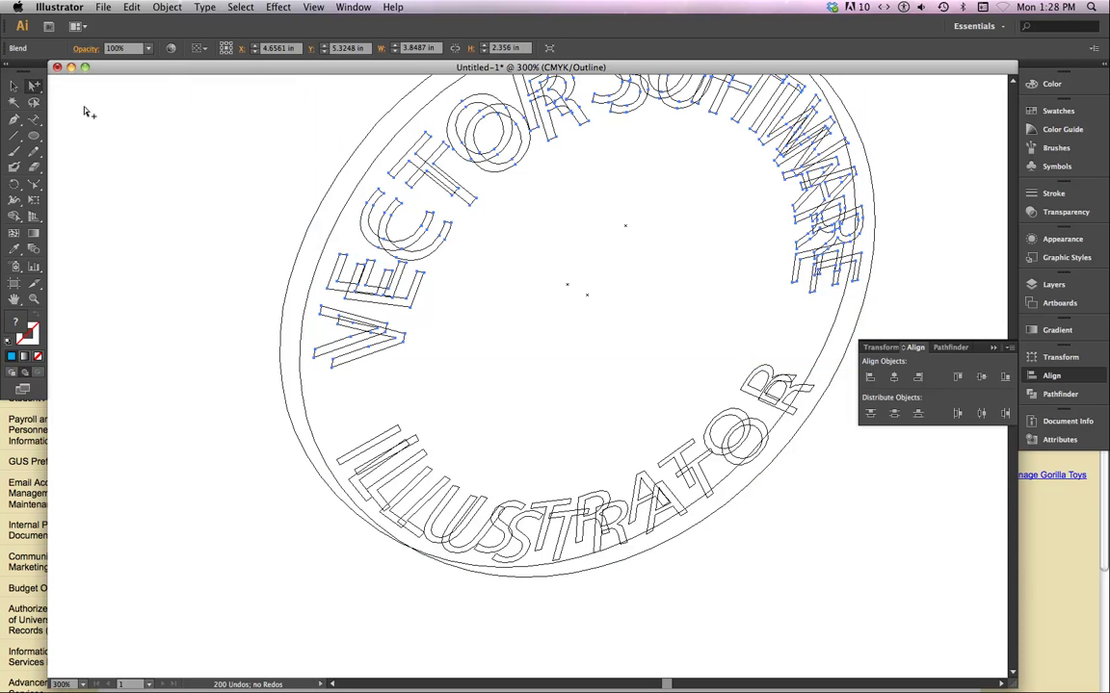
# Deselect the lettering and expand Layer 1 and both circular lettering blends in the layer list.
pyautogui.click(1052, 284)
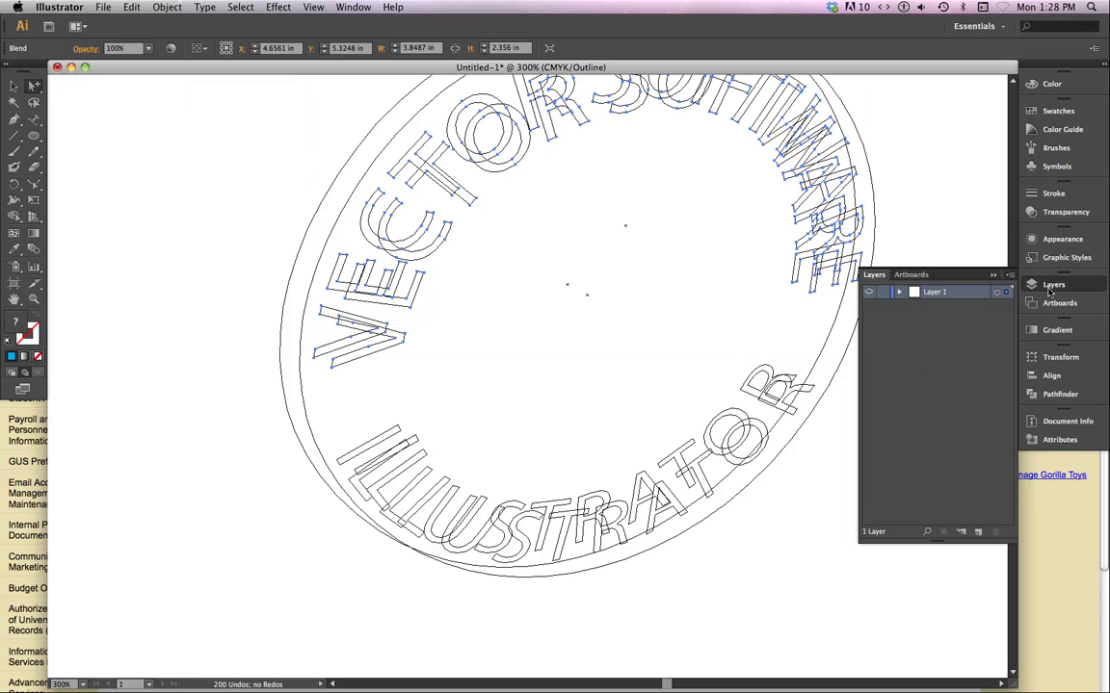
pyautogui.click(899, 292)
pyautogui.click(918, 234)
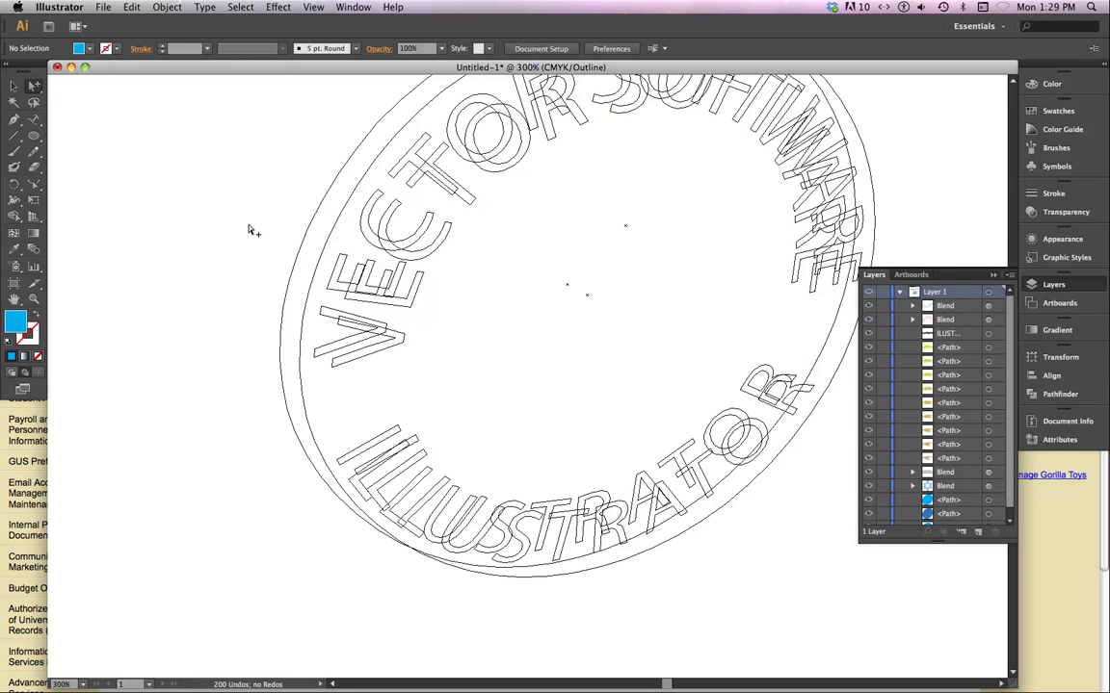
pyautogui.press('super+y')
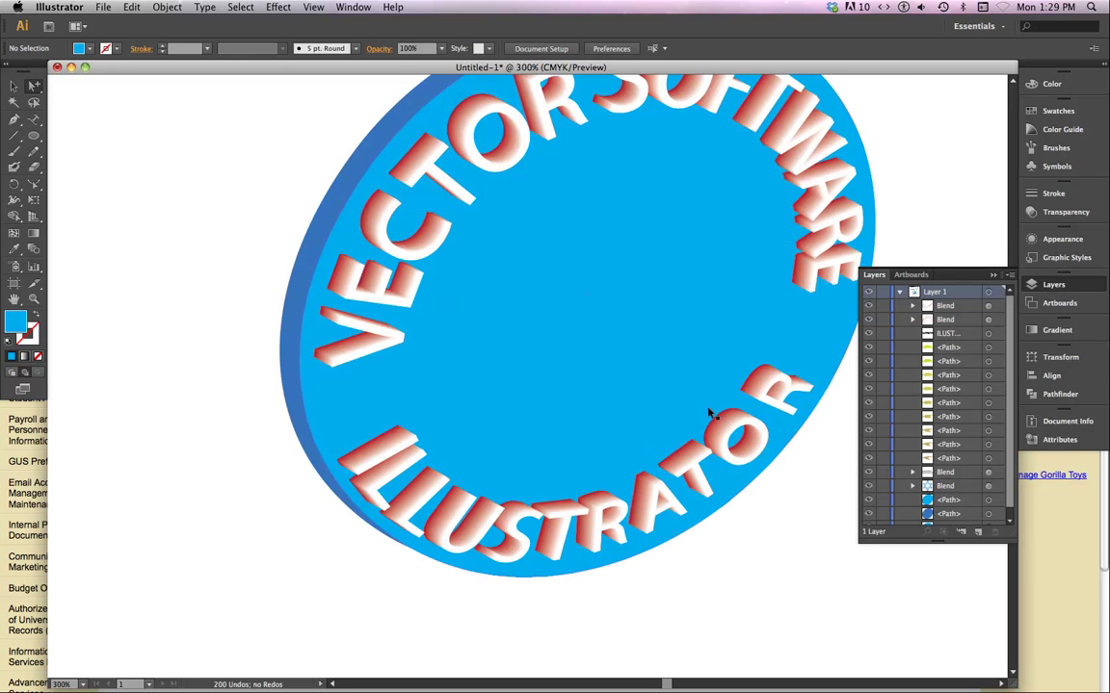
pyautogui.press('super+y')
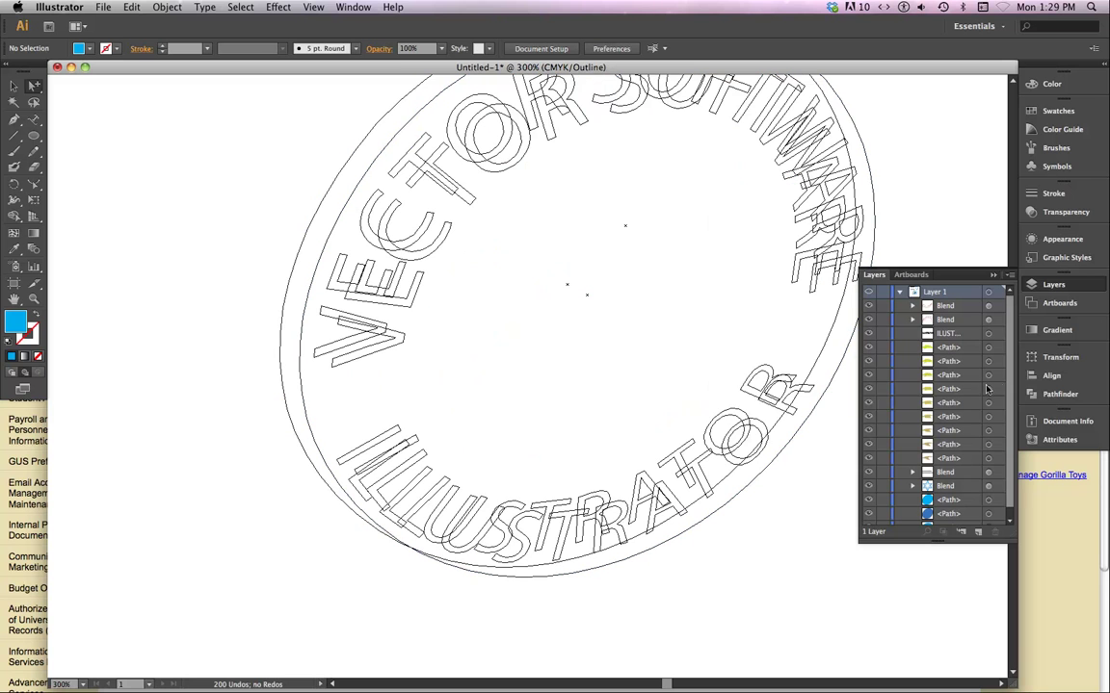
pyautogui.click(912, 305)
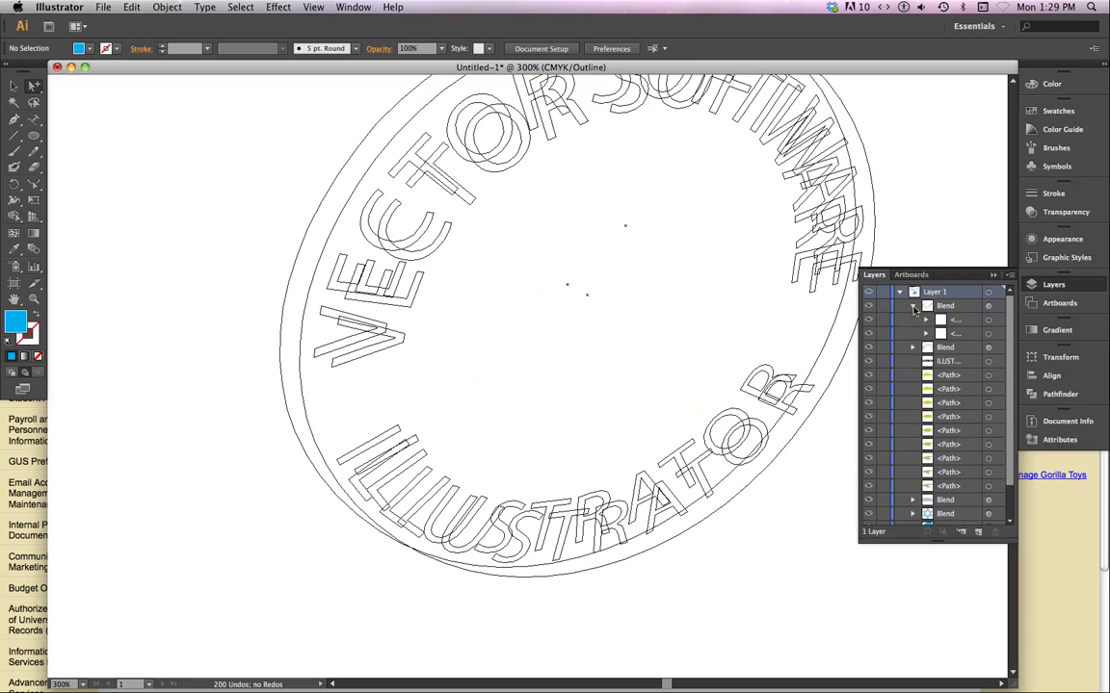
pyautogui.click(912, 348)
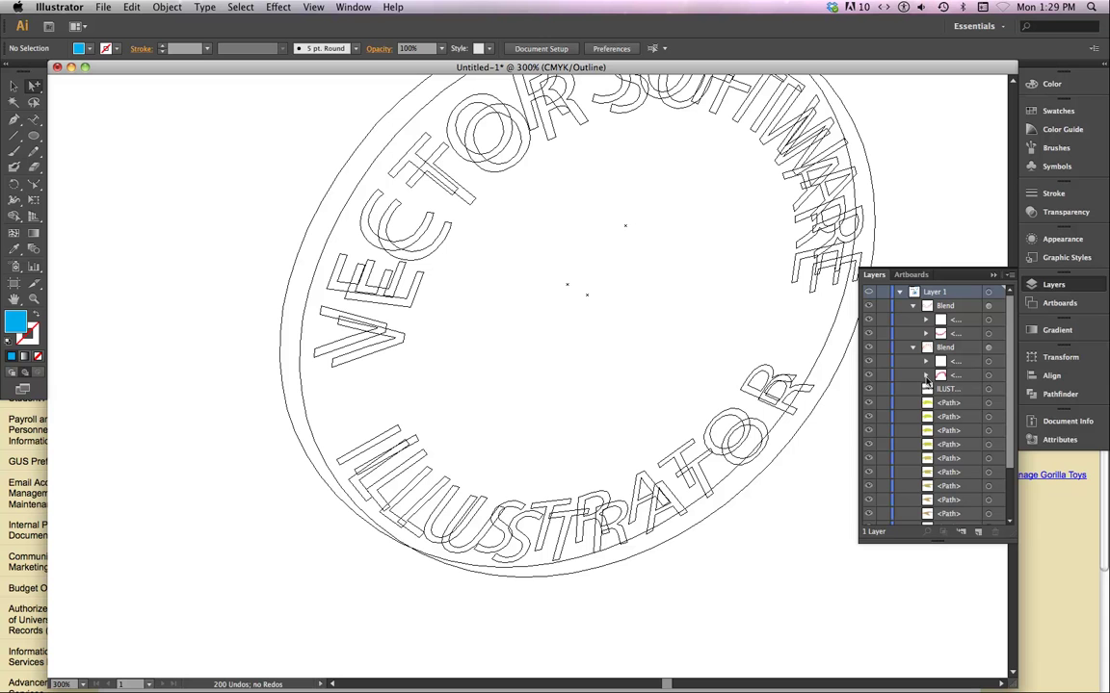
# Select the red back groups of both lettering blends, return to Preview and recolor them with the ellipse's cyan using the Eyedropper.
pyautogui.click(987, 374)
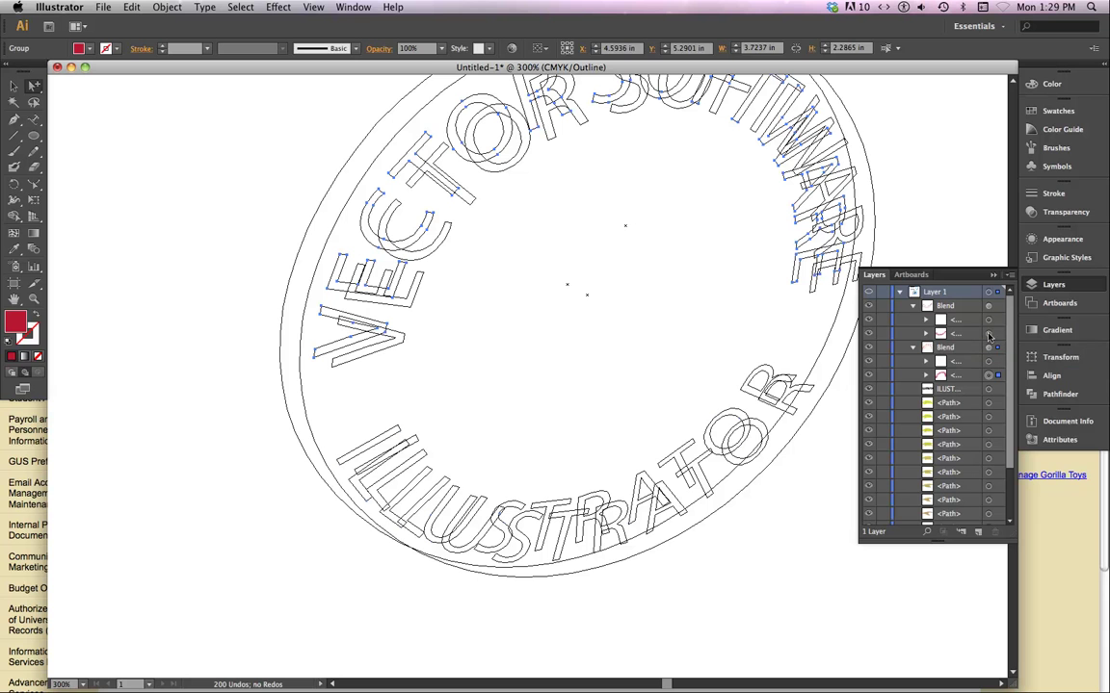
pyautogui.keyDown('shift'); pyautogui.click(987, 335); pyautogui.keyUp('shift')
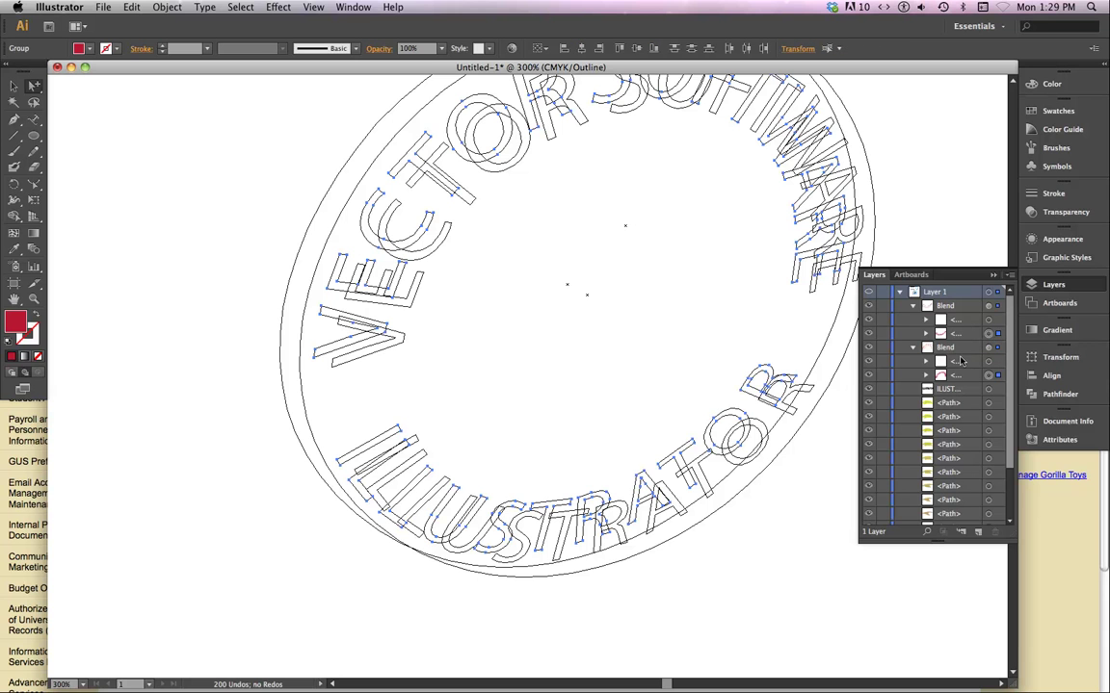
pyautogui.press('v')
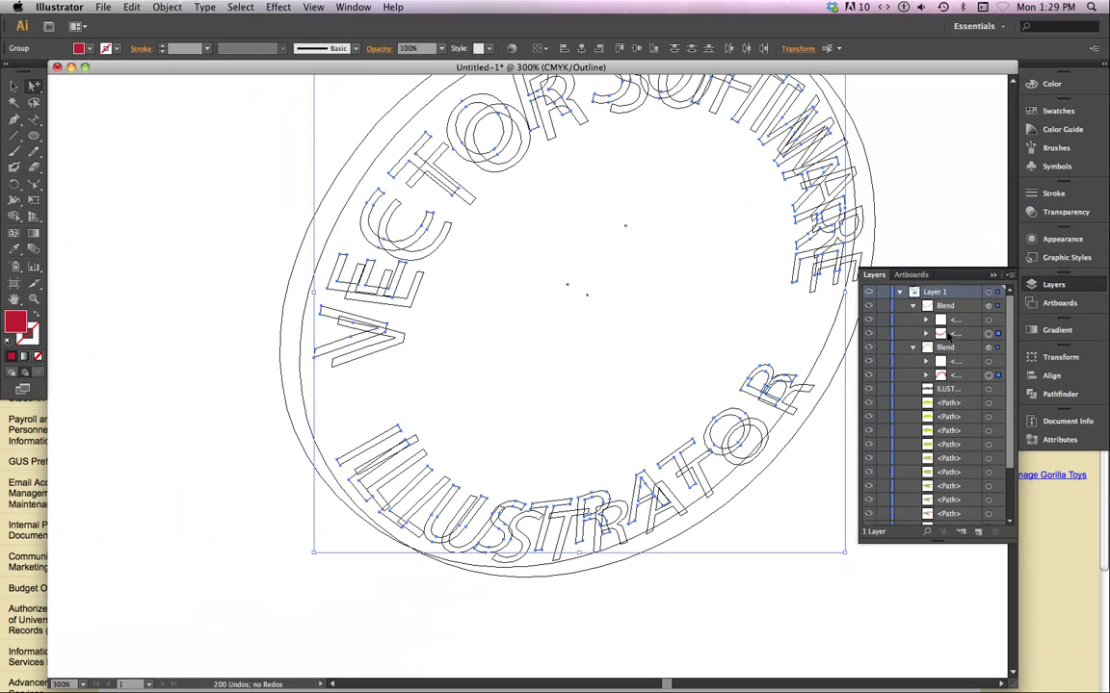
pyautogui.press('super+y')
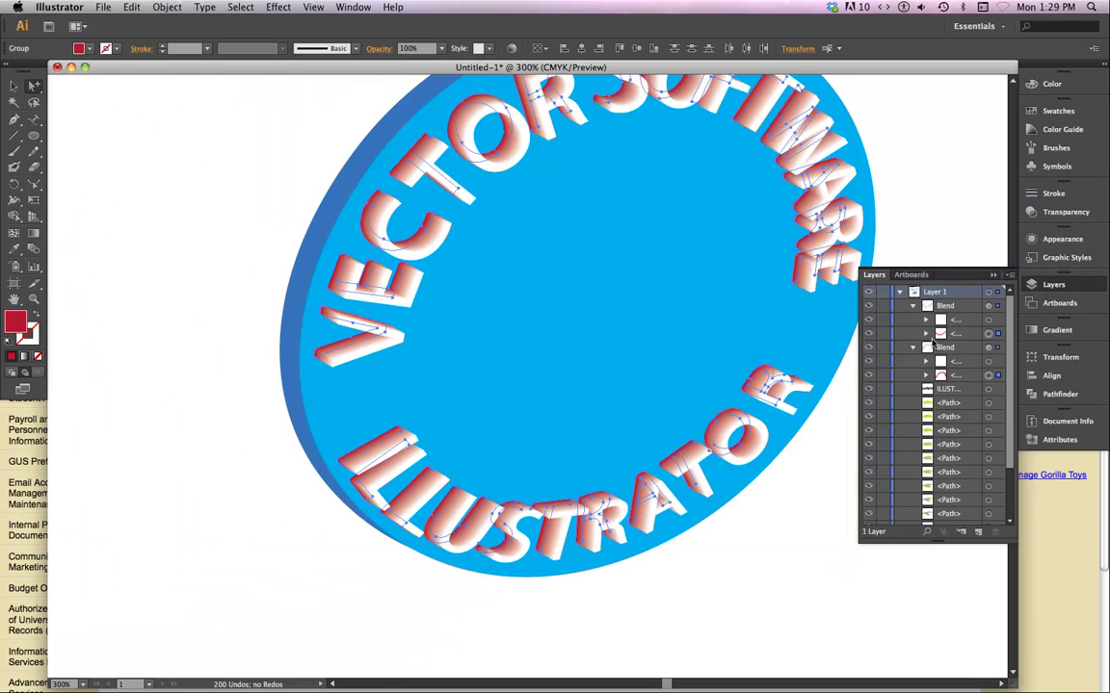
pyautogui.click(15, 251)
pyautogui.click(490, 389)
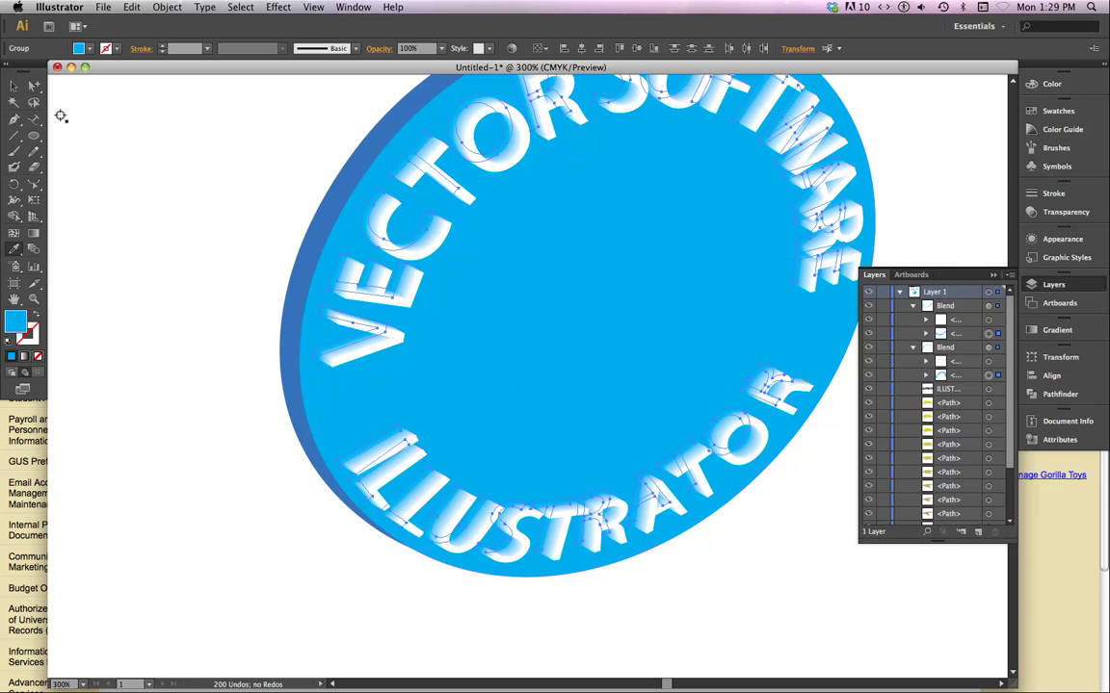
# Deselect the lettering and examine the finished disc and its blended text, both close up and in the context of the page.
pyautogui.click(15, 86)
pyautogui.click(173, 183)
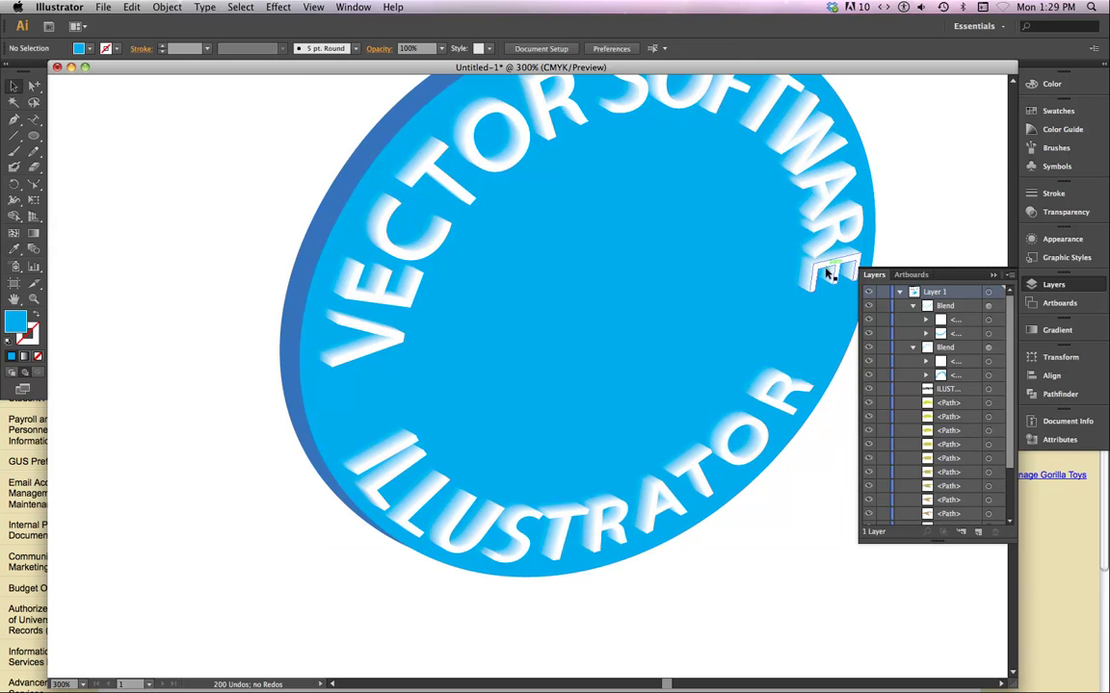
pyautogui.scroll(2, 661, 434)
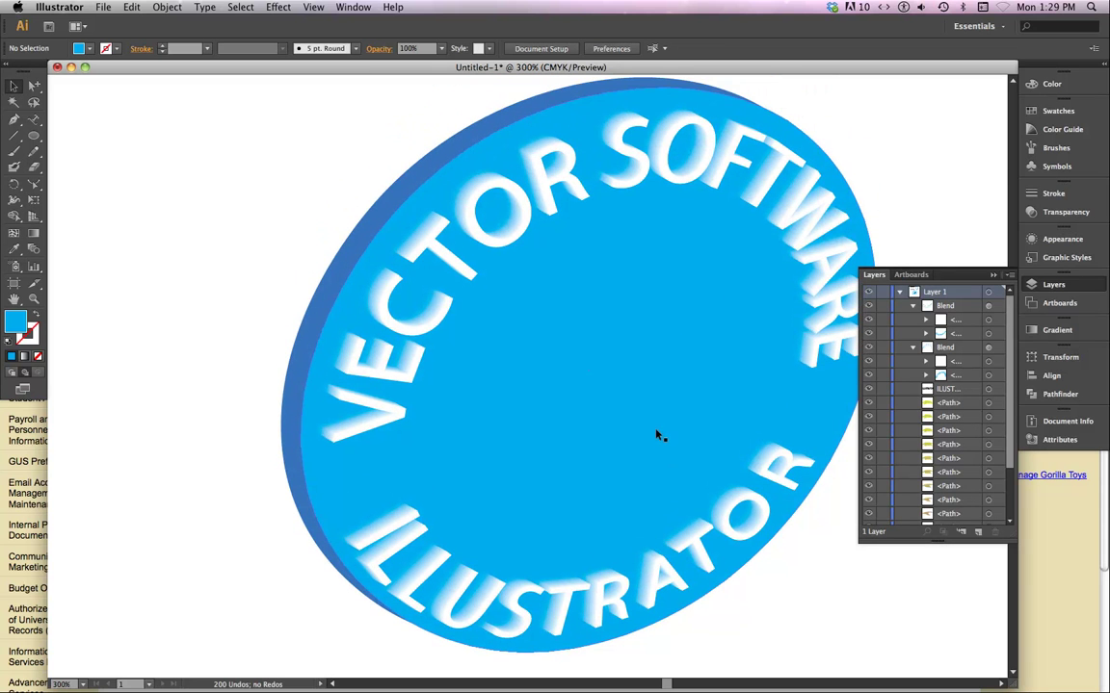
pyautogui.hscroll(3, 660, 433)
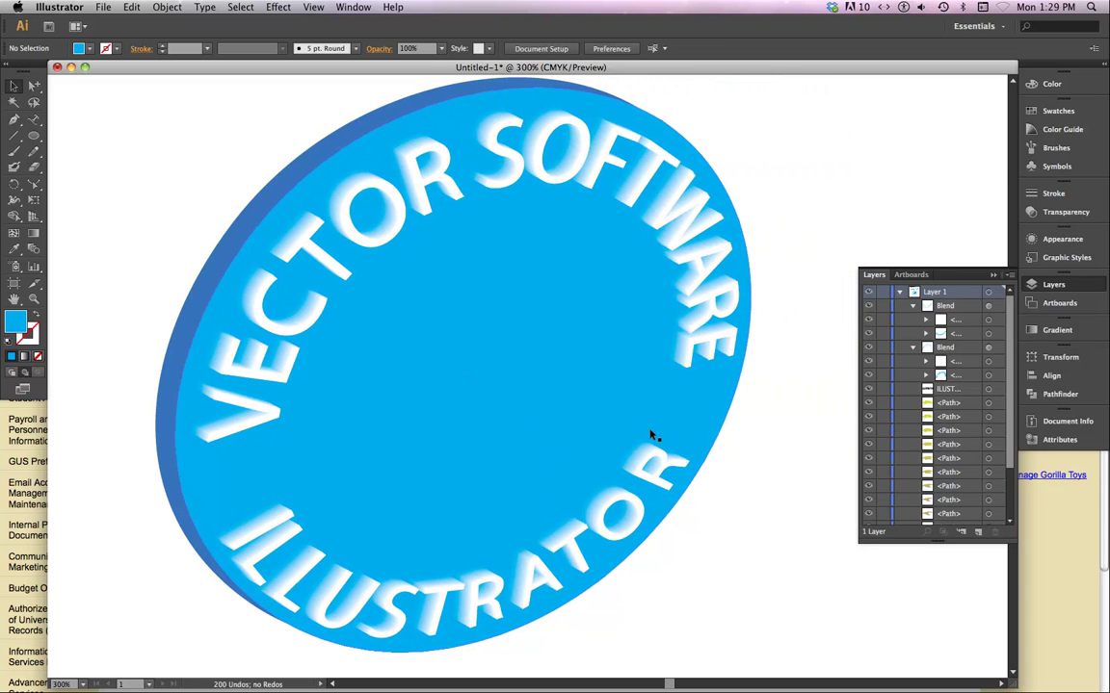
pyautogui.scroll(1, 655, 436)
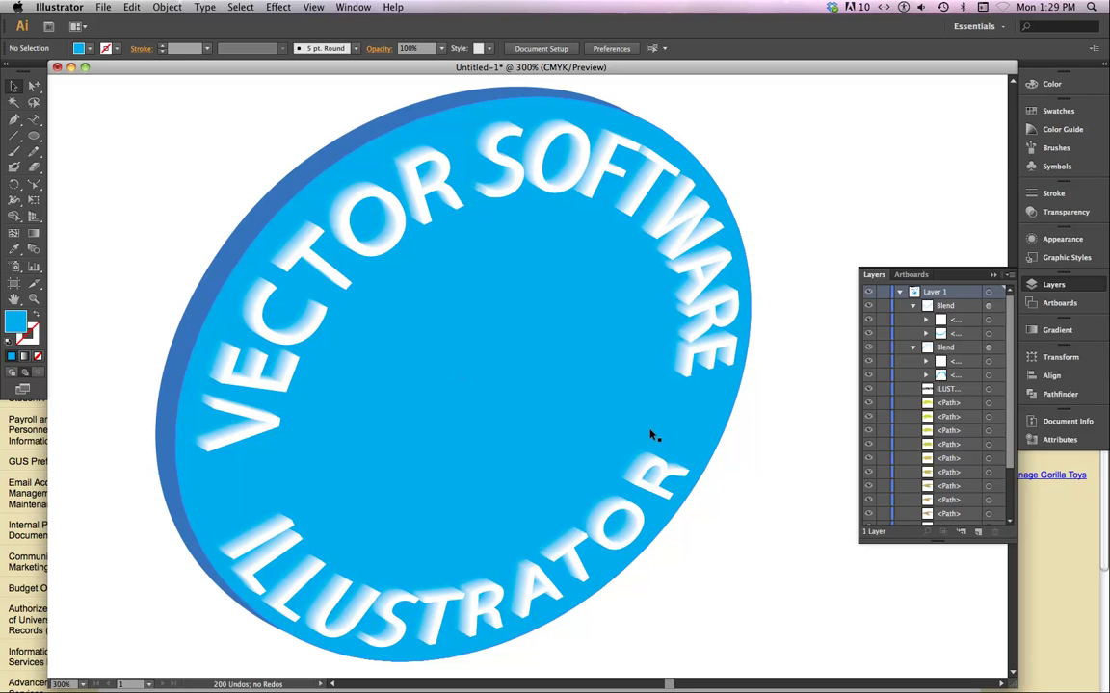
pyautogui.press('super+plus')
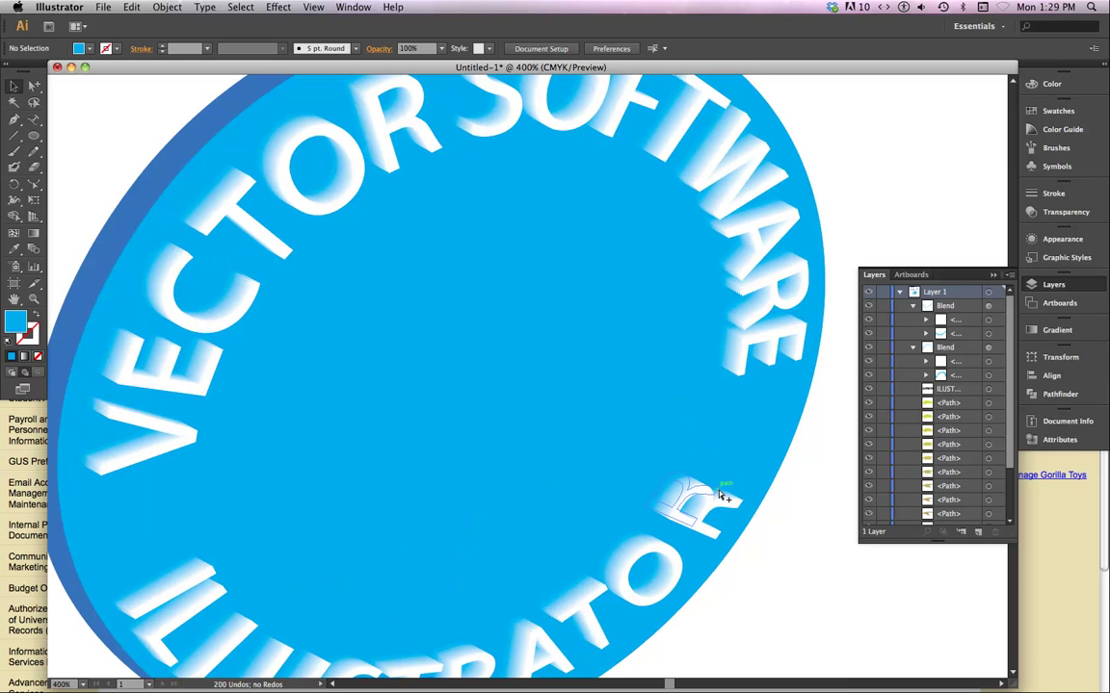
pyautogui.press('super+minus')
pyautogui.press('super+minus')
pyautogui.press('super+minus')
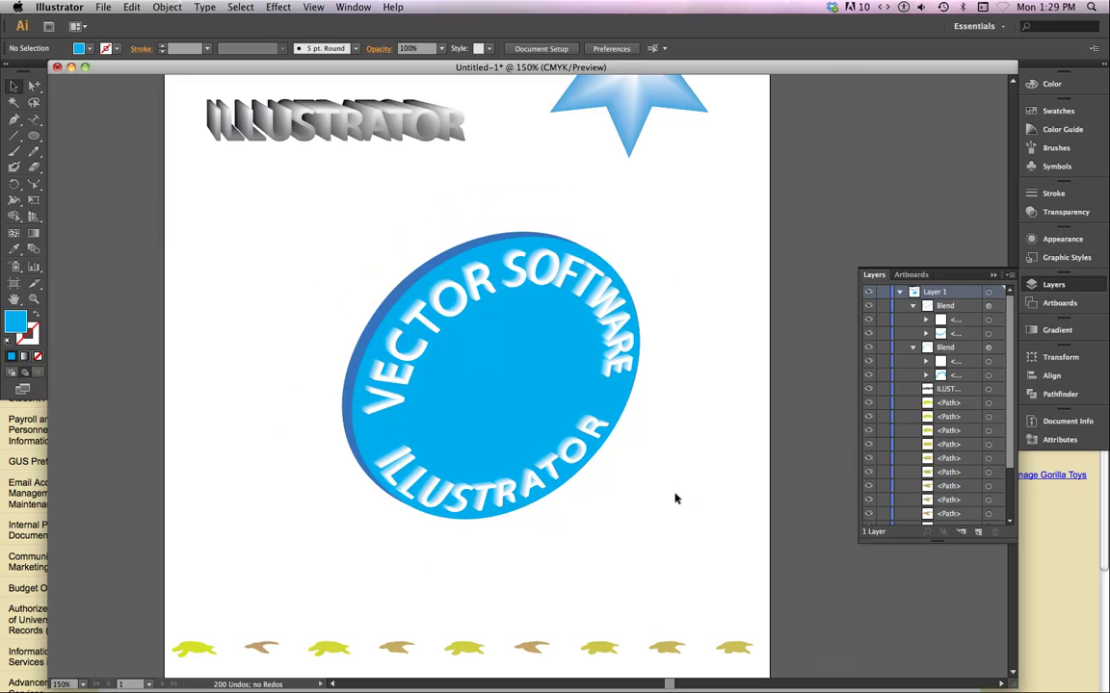